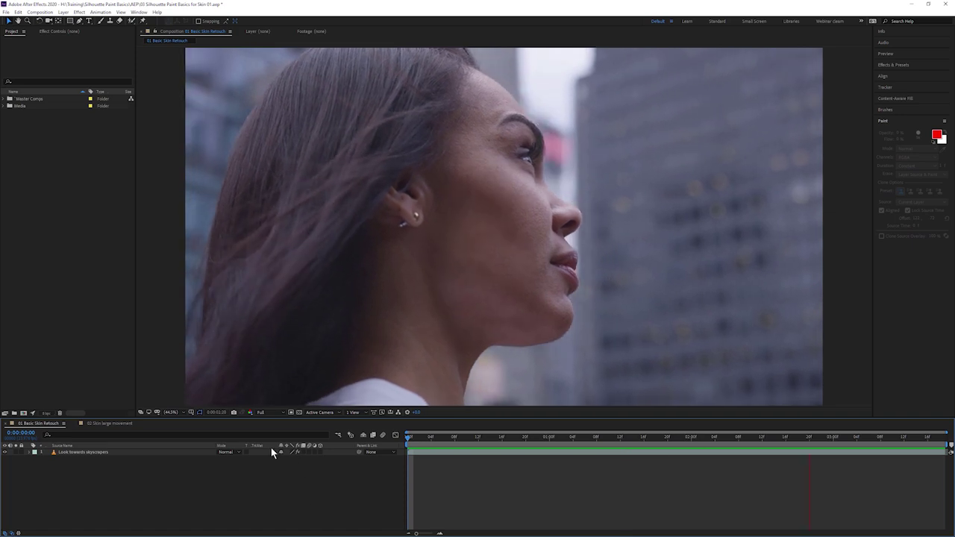
Look at the 02 Skin large movement composition and select its exercise bike footage layer
{"action": "left_click", "coordinate": [101, 423]}
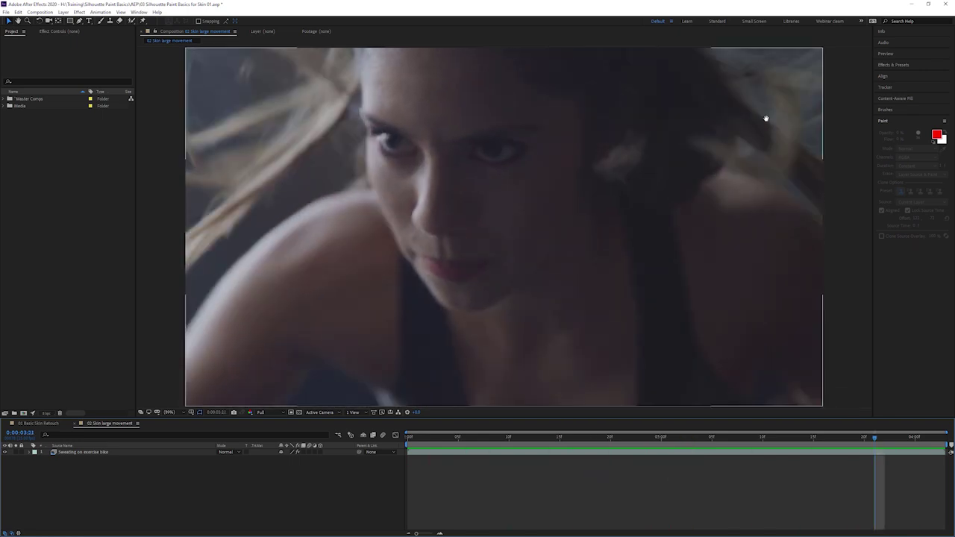
{"action": "left_click", "coordinate": [298, 450]}
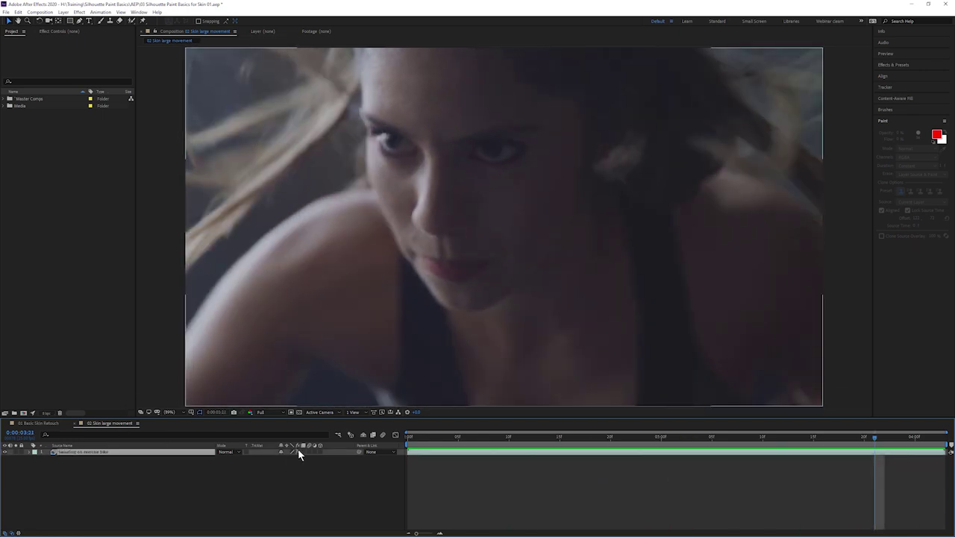
{"action": "left_click", "coordinate": [300, 452]}
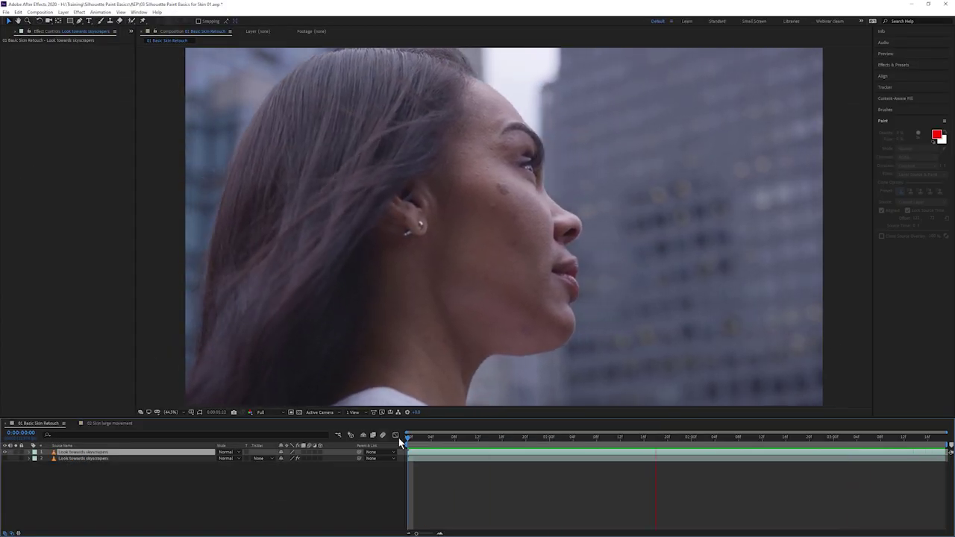
Apply the Silhouette Paint effect to the upper skyscrapers layer and create the 8 bit Silhouette project Look towards skyscrapers 01
{"action": "key", "text": "Home"}
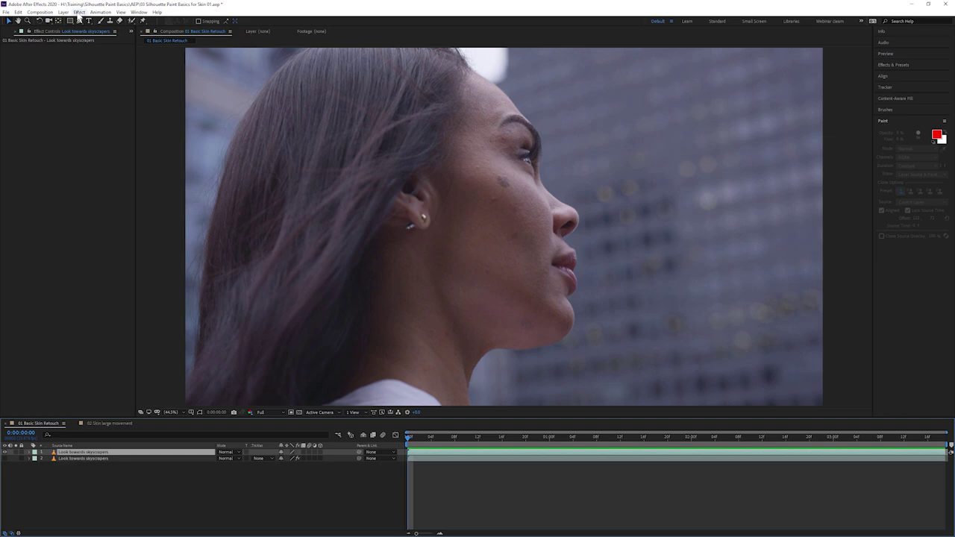
{"action": "left_click", "coordinate": [79, 12]}
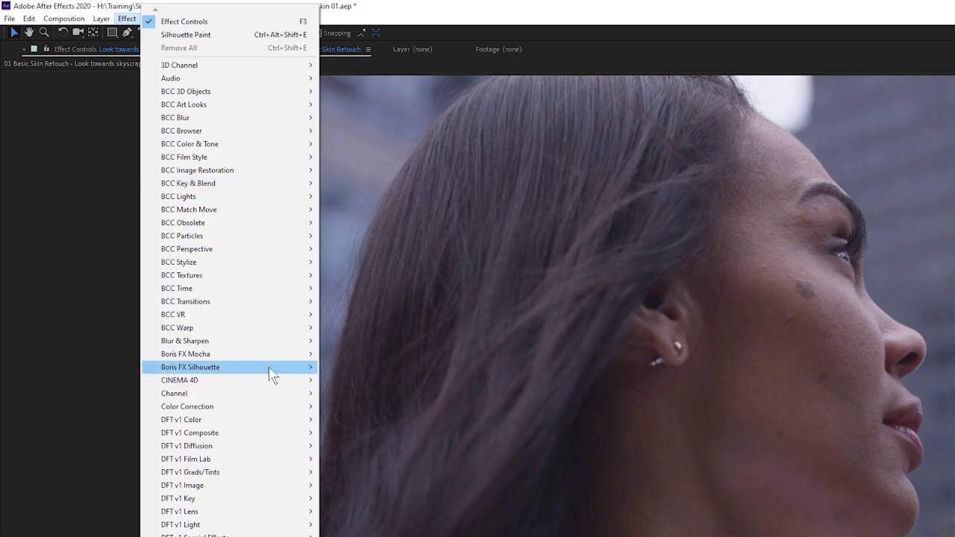
{"action": "mouse_move", "coordinate": [294, 365]}
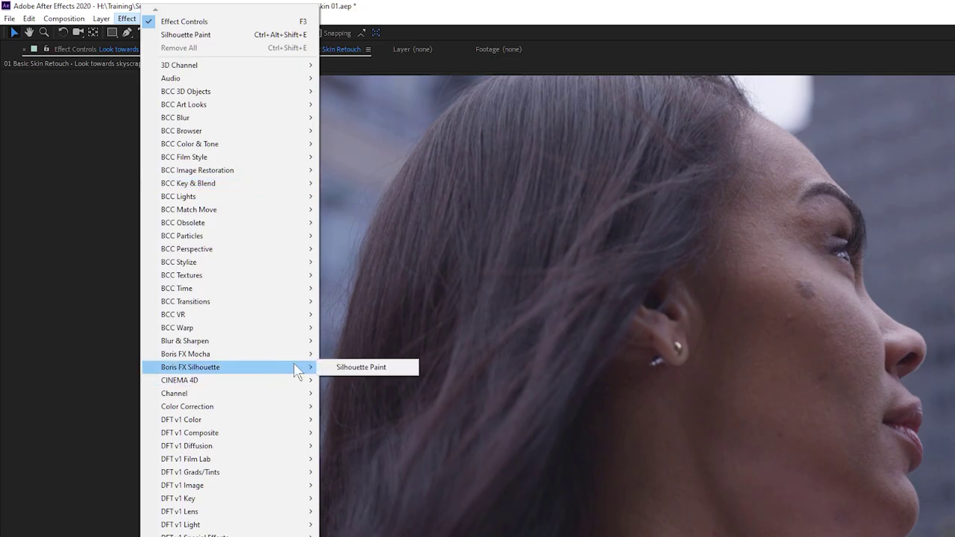
{"action": "left_click", "coordinate": [406, 367]}
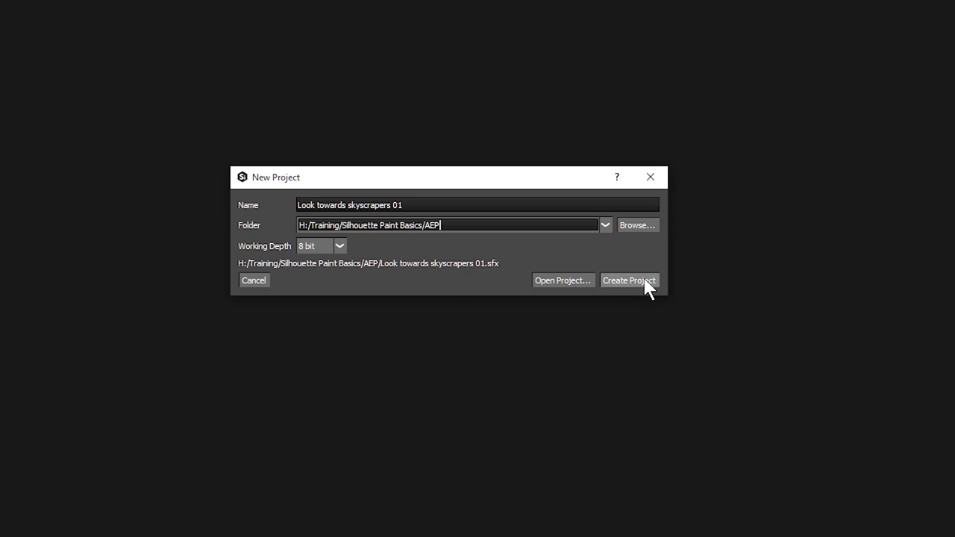
{"action": "left_click", "coordinate": [648, 283]}
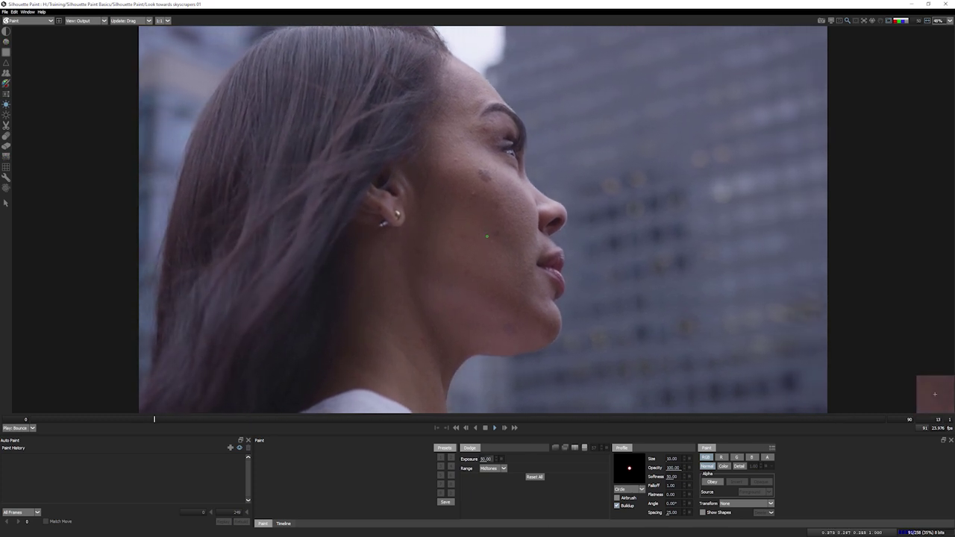
Scrub through the clip, and stabilize the viewer on the Neck motion layer
{"action": "scroll", "coordinate": [471, 227], "scroll_direction": "up", "scroll_amount": 1}
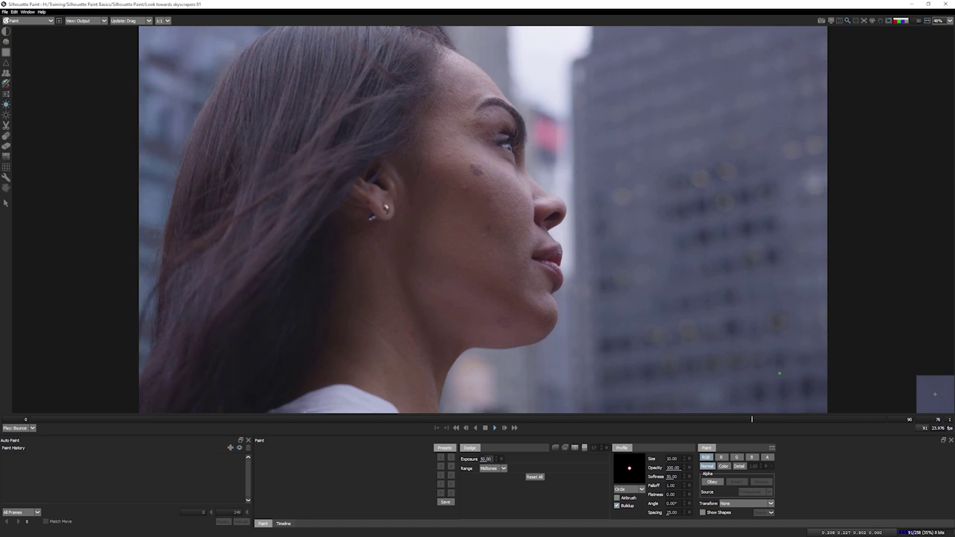
{"action": "left_click", "coordinate": [382, 420]}
{"action": "left_click_drag", "start_coordinate": [372, 421], "coordinate": [259, 419]}
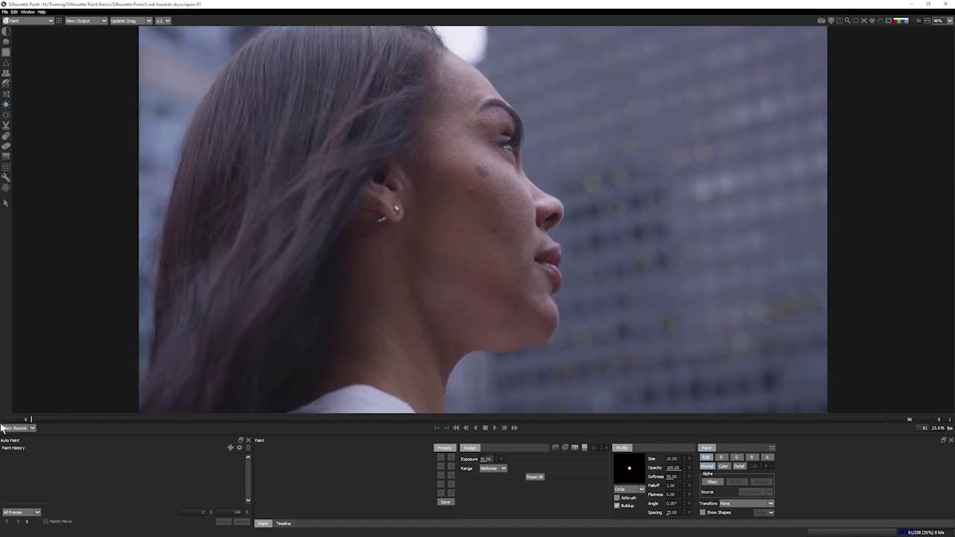
{"action": "left_click", "coordinate": [870, 22]}
{"action": "mouse_move", "coordinate": [867, 45]}
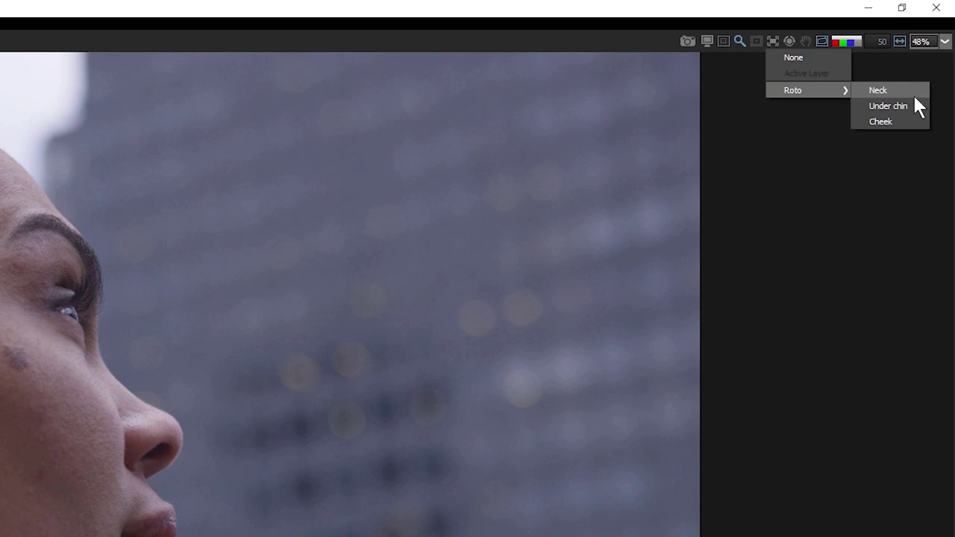
{"action": "left_click", "coordinate": [912, 90]}
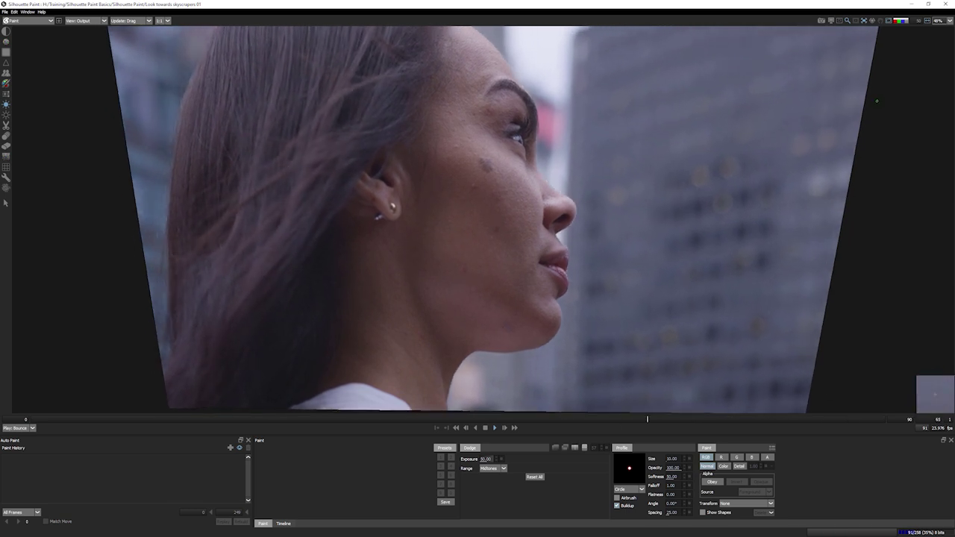
Stabilize the viewer on the Under chin motion layer
{"action": "left_click", "coordinate": [863, 20]}
{"action": "mouse_move", "coordinate": [874, 47]}
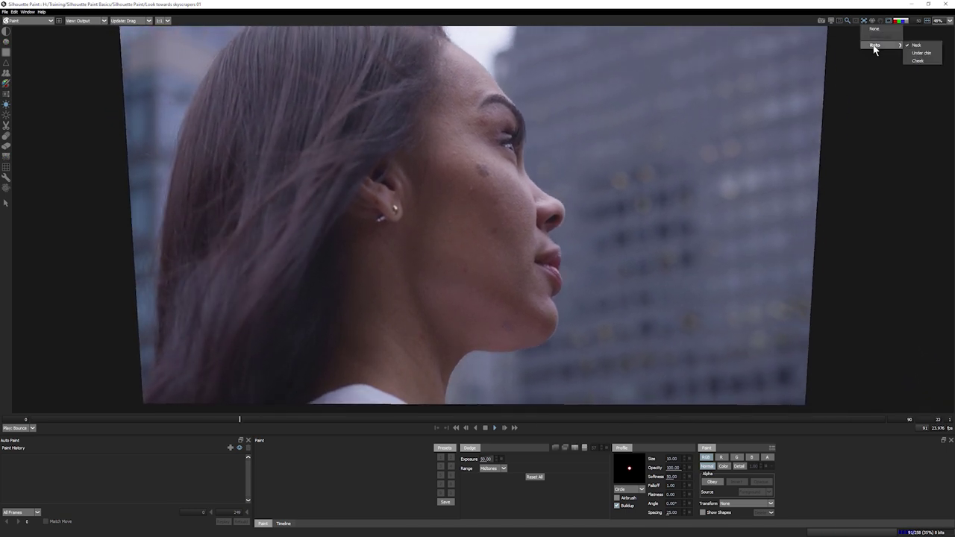
{"action": "left_click", "coordinate": [920, 55]}
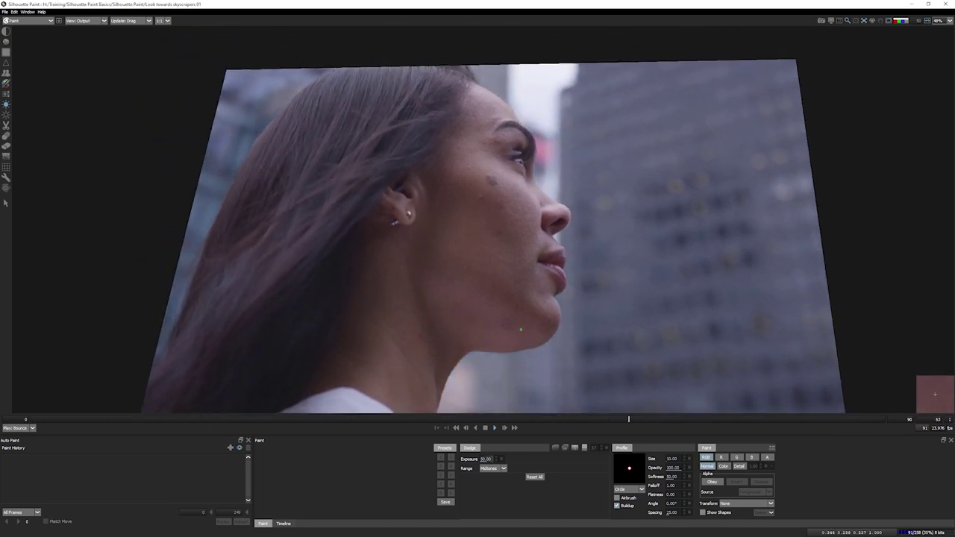
Stabilize the viewer on the Cheek motion layer and scrub the clip to check the cheek's movement
{"action": "left_click", "coordinate": [864, 21]}
{"action": "mouse_move", "coordinate": [875, 44]}
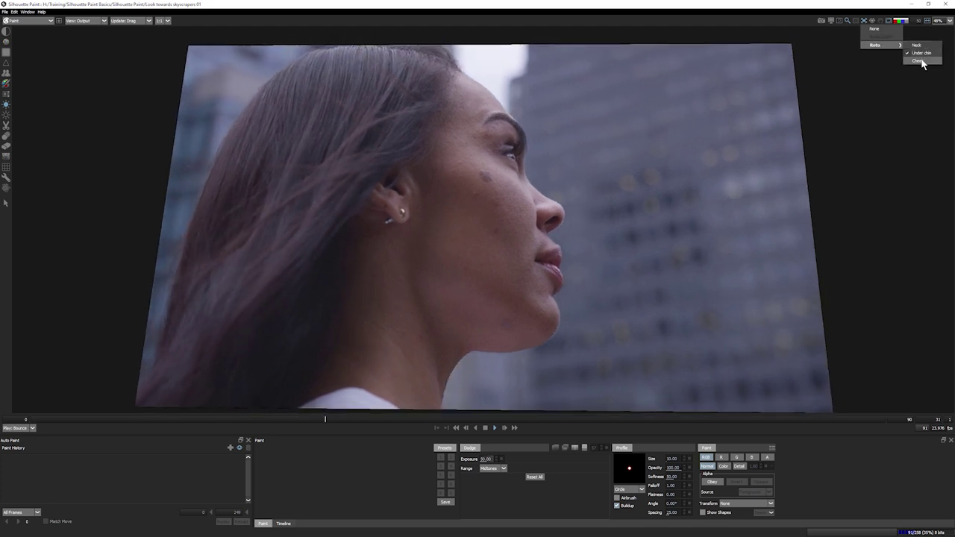
{"action": "left_click", "coordinate": [921, 61]}
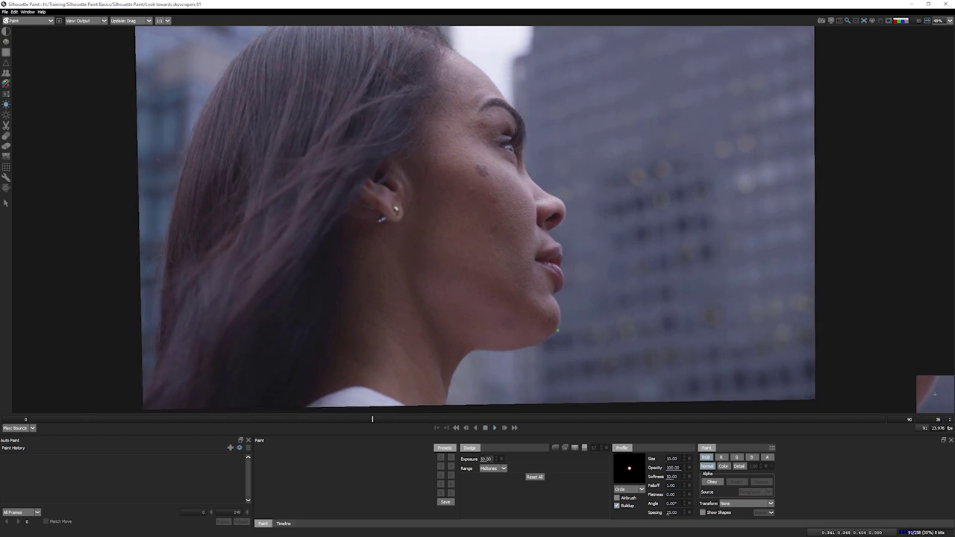
{"action": "left_click_drag", "start_coordinate": [325, 420], "coordinate": [358, 429]}
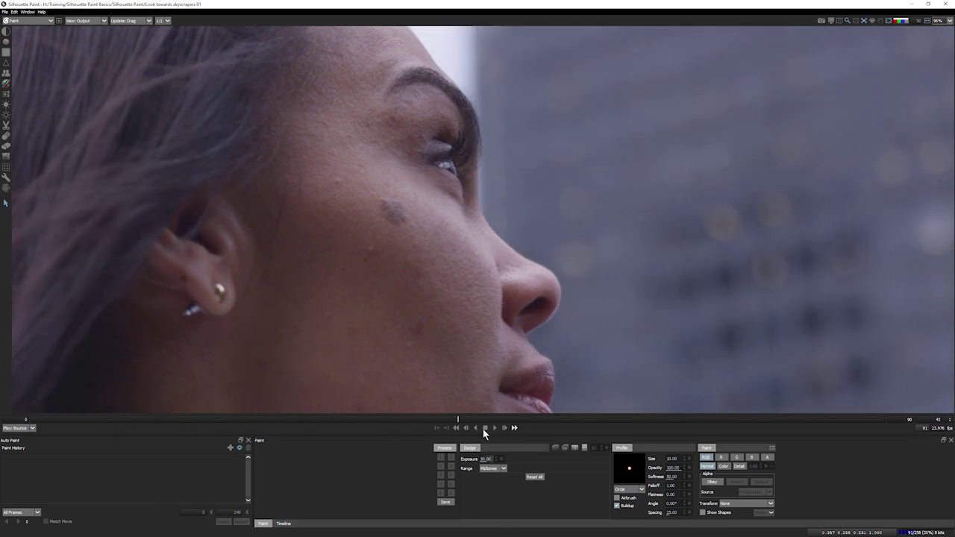
Turn on the split preview for the Blemish brush at frame 0 and set its Blur Radius to 23.00
{"action": "left_click_drag", "start_coordinate": [232, 430], "coordinate": [57, 432]}
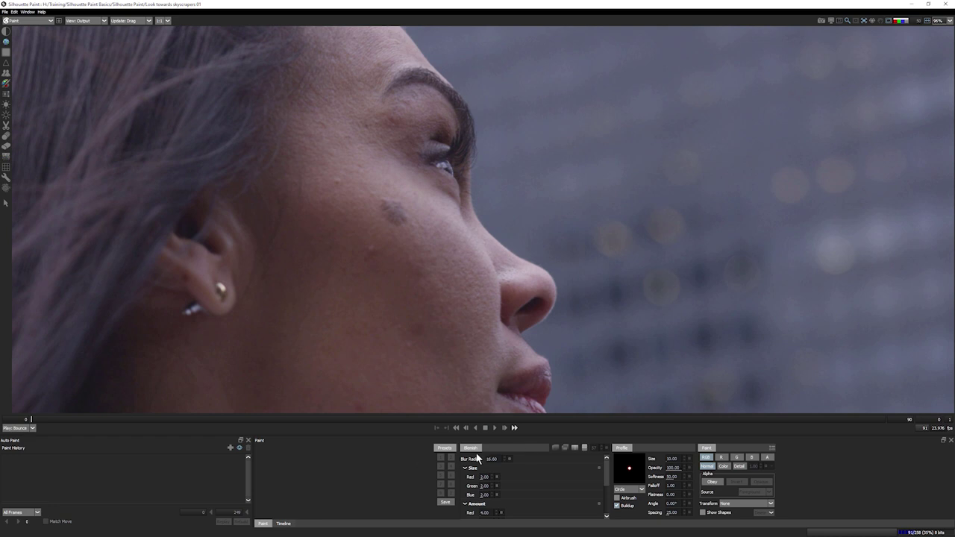
{"action": "left_click", "coordinate": [575, 449]}
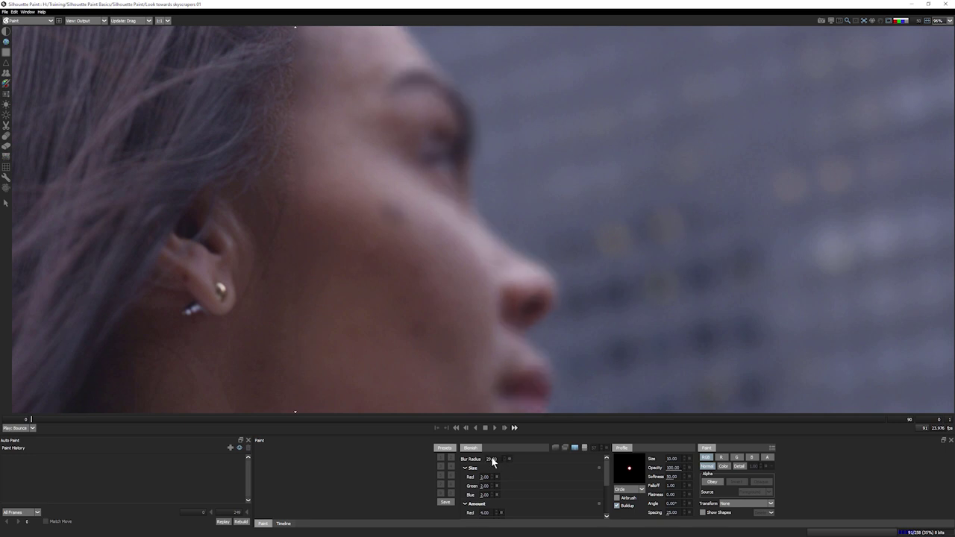
{"action": "right_click", "coordinate": [492, 458]}
{"action": "left_click", "coordinate": [527, 468]}
{"action": "left_click_drag", "start_coordinate": [510, 458], "coordinate": [506, 461]}
{"action": "left_click_drag", "start_coordinate": [503, 458], "coordinate": [507, 459]}
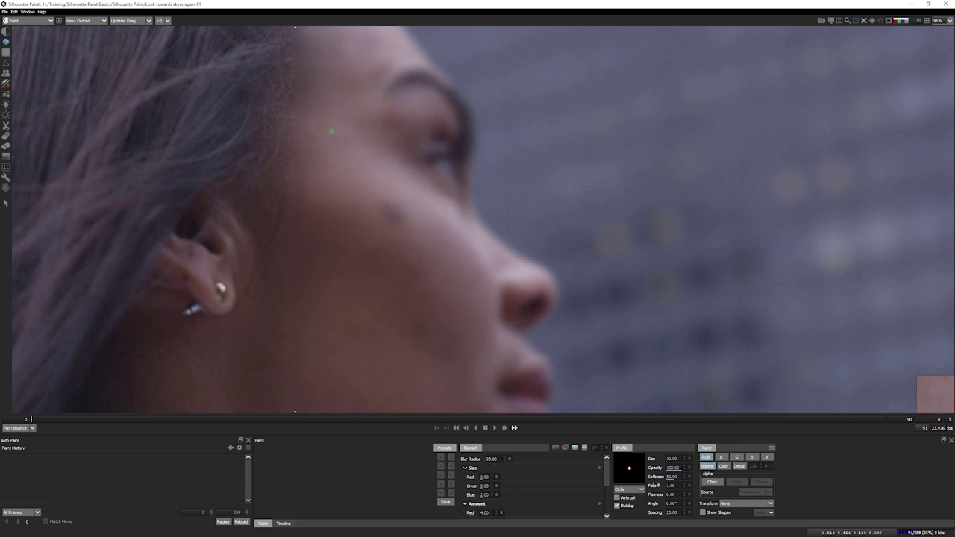
{"action": "left_click_drag", "start_coordinate": [399, 301], "coordinate": [442, 350]}
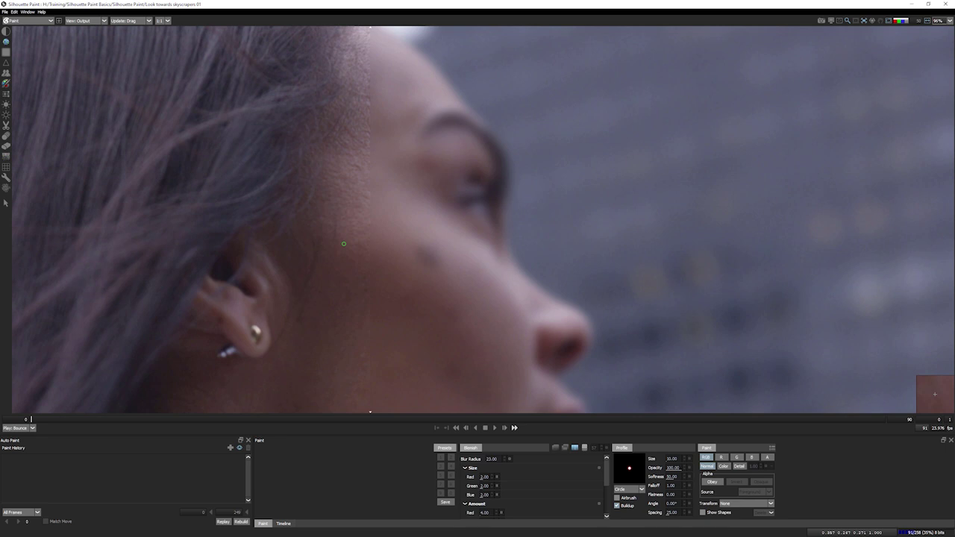
{"action": "left_click", "coordinate": [7, 54]}
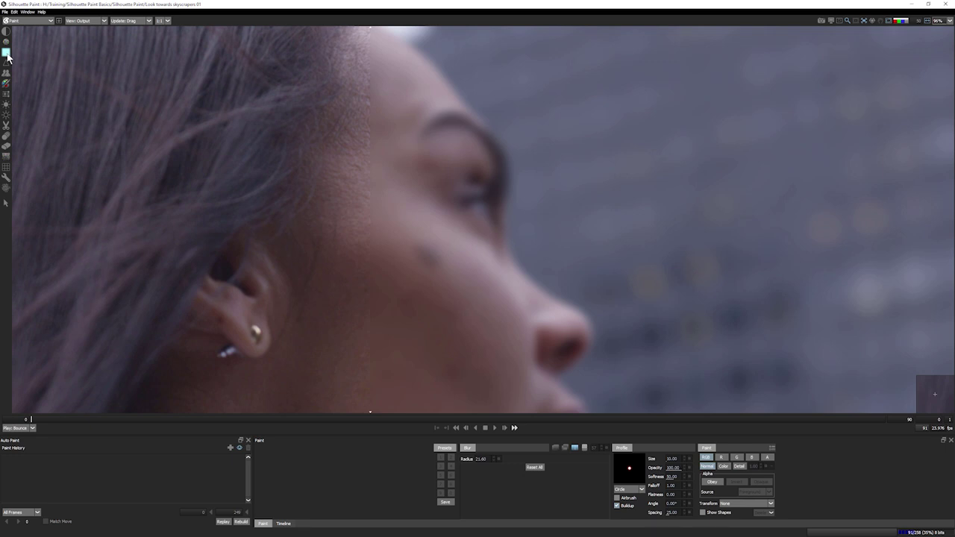
{"action": "left_click", "coordinate": [6, 42]}
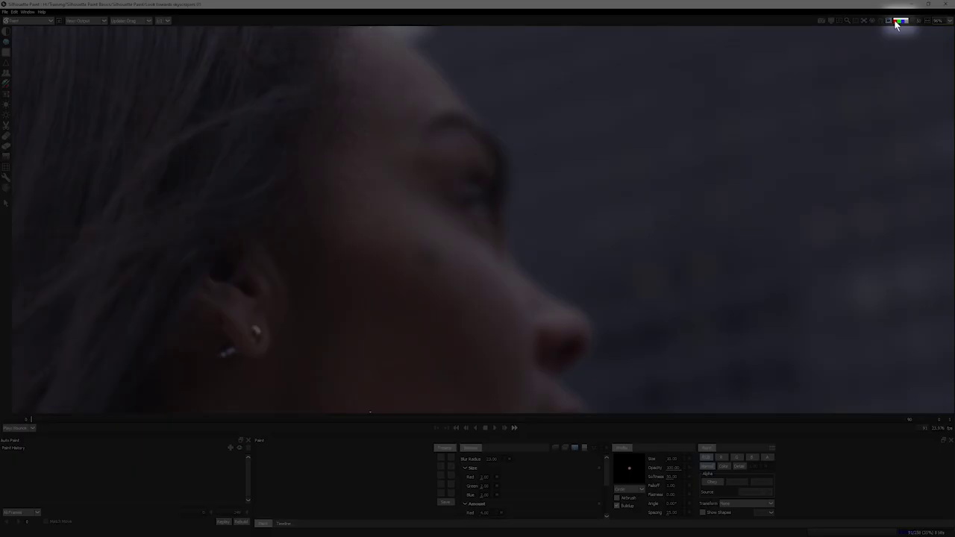
Isolate the red channel on the cheek and set the Blemish brush's red grain Amount to 3.00
{"action": "left_click", "coordinate": [897, 23]}
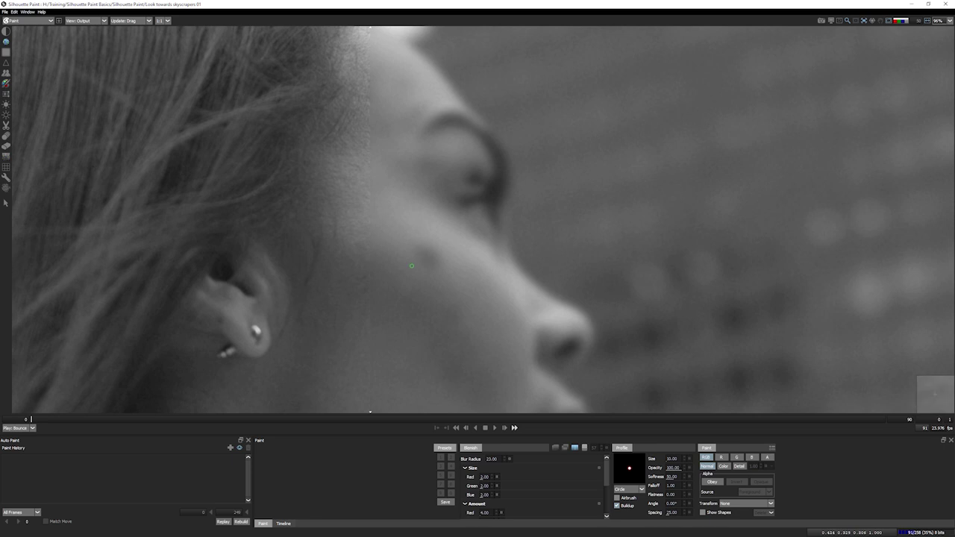
{"action": "scroll", "coordinate": [411, 266], "scroll_direction": "up", "scroll_amount": 3}
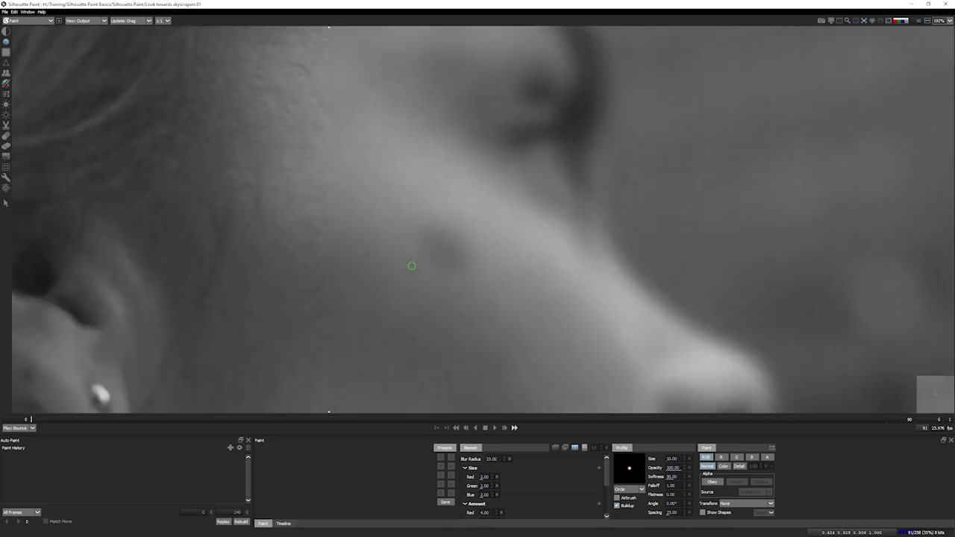
{"action": "left_click_drag", "start_coordinate": [394, 297], "coordinate": [465, 138]}
{"action": "mouse_move", "coordinate": [470, 276]}
{"action": "left_mouse_down"}
{"action": "mouse_move", "coordinate": [508, 226]}
{"action": "mouse_move", "coordinate": [500, 252]}
{"action": "left_mouse_up"}
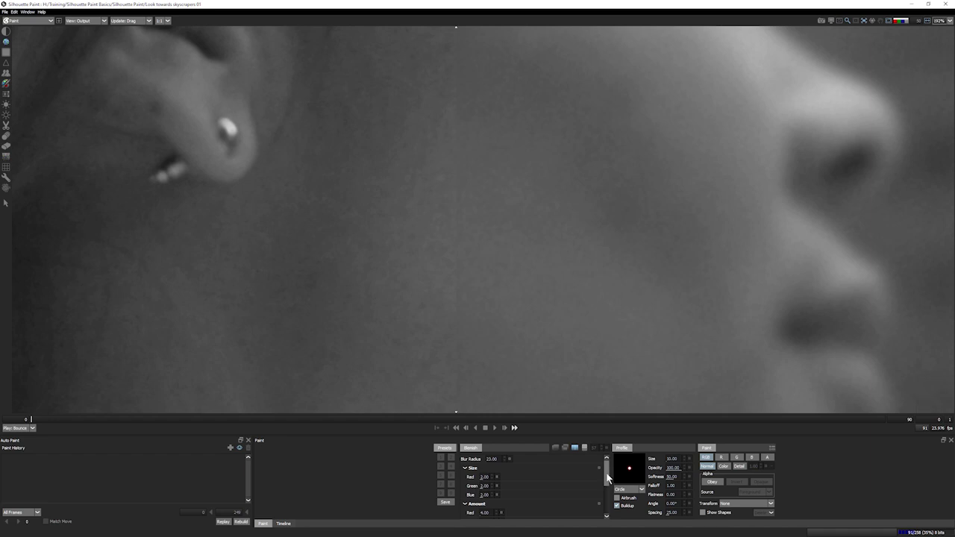
{"action": "mouse_move", "coordinate": [606, 474]}
{"action": "left_mouse_down"}
{"action": "mouse_move", "coordinate": [607, 483]}
{"action": "mouse_move", "coordinate": [607, 473]}
{"action": "left_mouse_up"}
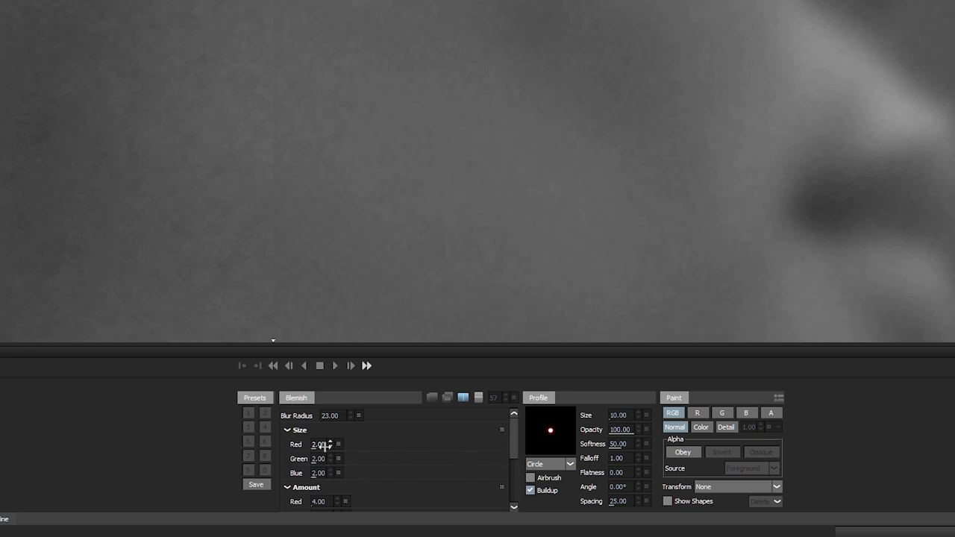
{"action": "left_click_drag", "start_coordinate": [515, 435], "coordinate": [514, 467]}
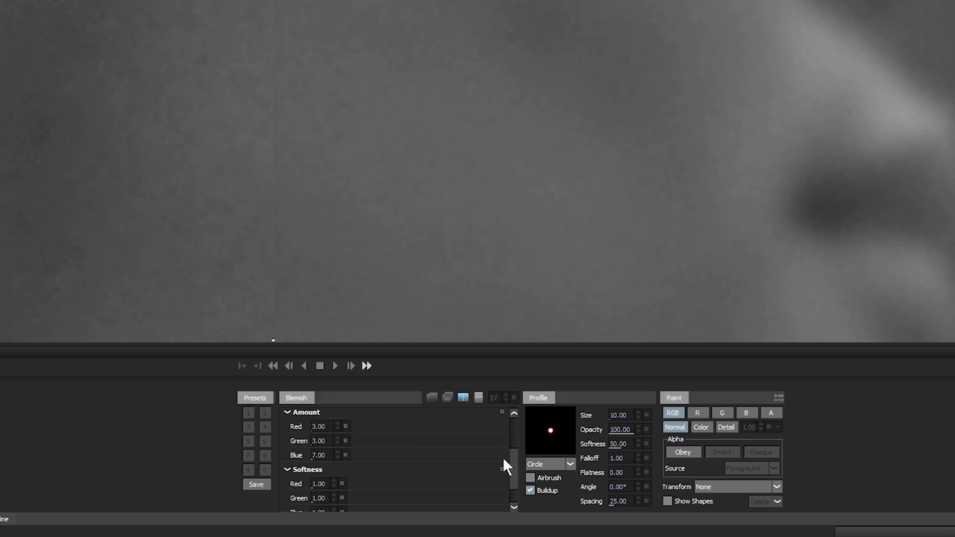
{"action": "scroll", "coordinate": [510, 463], "scroll_direction": "down", "scroll_amount": 2}
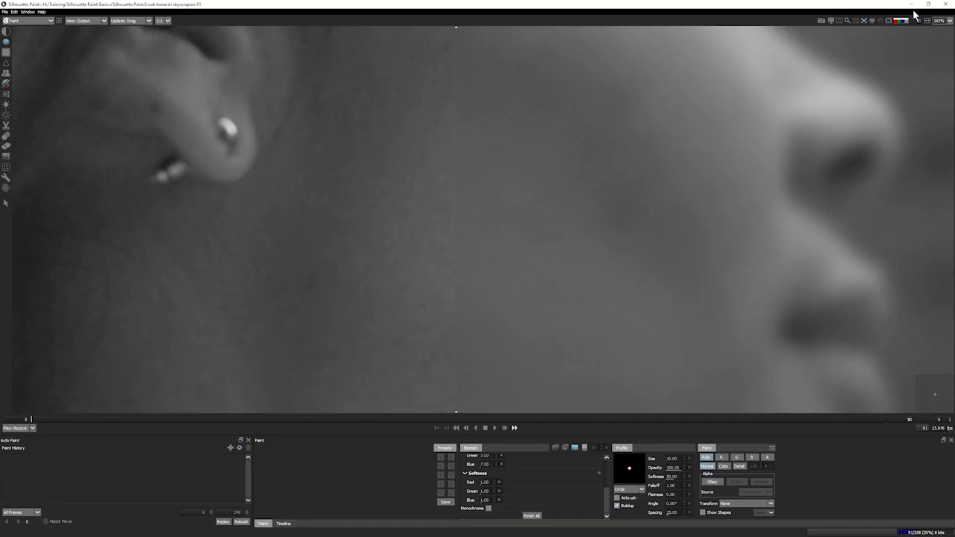
Adjust the Blemish brush's blue grain Amount against the isolated channels, and restore the full-color view with the split preview off
{"action": "left_click", "coordinate": [902, 22]}
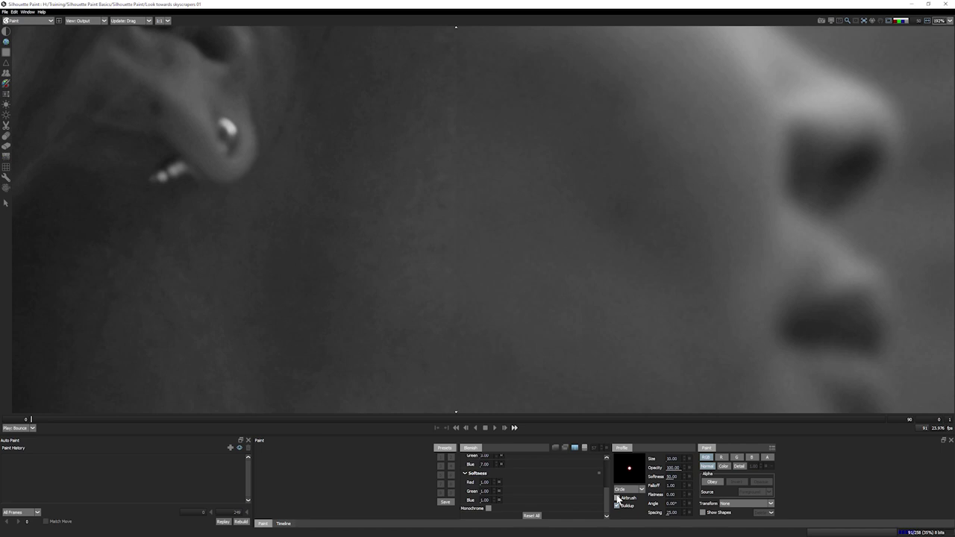
{"action": "left_click_drag", "start_coordinate": [609, 498], "coordinate": [603, 465]}
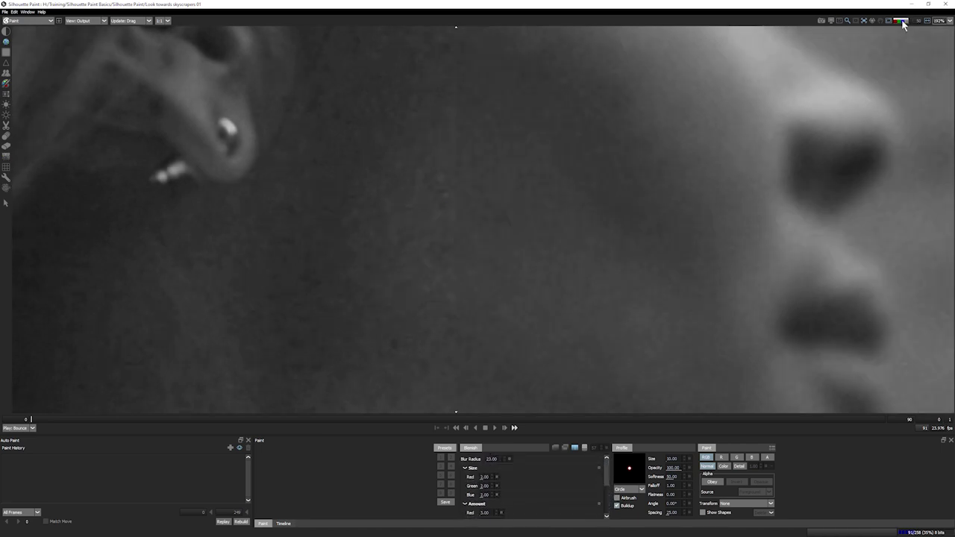
{"action": "left_click_drag", "start_coordinate": [607, 481], "coordinate": [608, 497]}
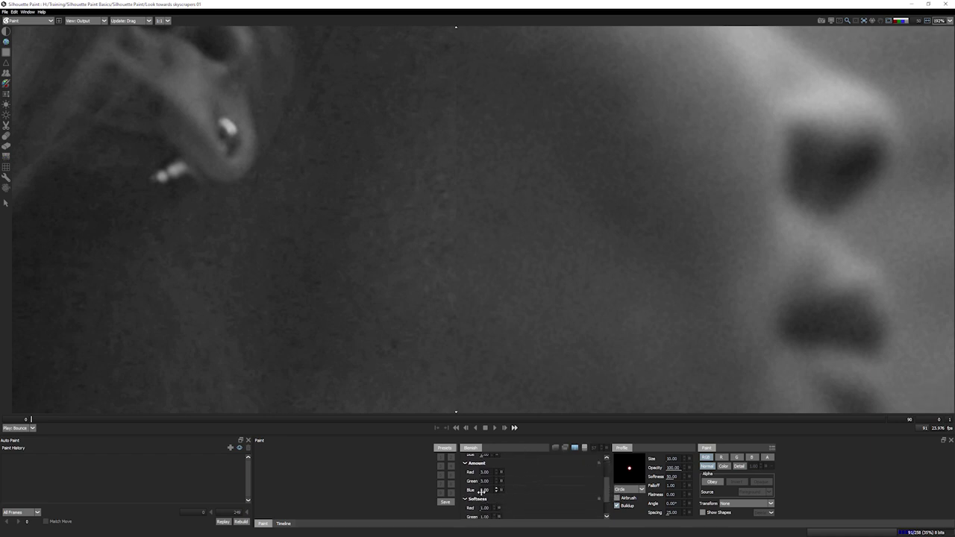
{"action": "mouse_move", "coordinate": [606, 487]}
{"action": "left_mouse_down"}
{"action": "mouse_move", "coordinate": [605, 478]}
{"action": "mouse_move", "coordinate": [605, 493]}
{"action": "left_mouse_up"}
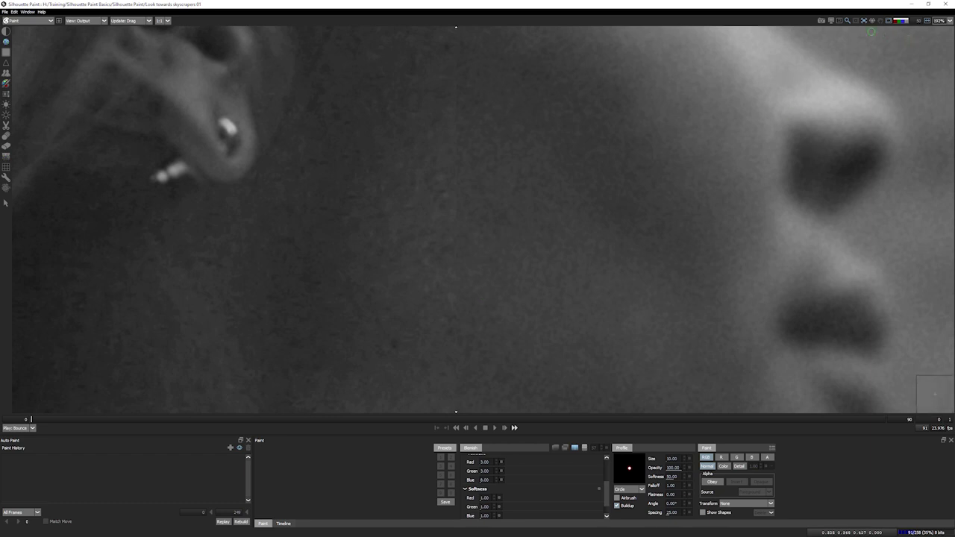
{"action": "left_click", "coordinate": [902, 21]}
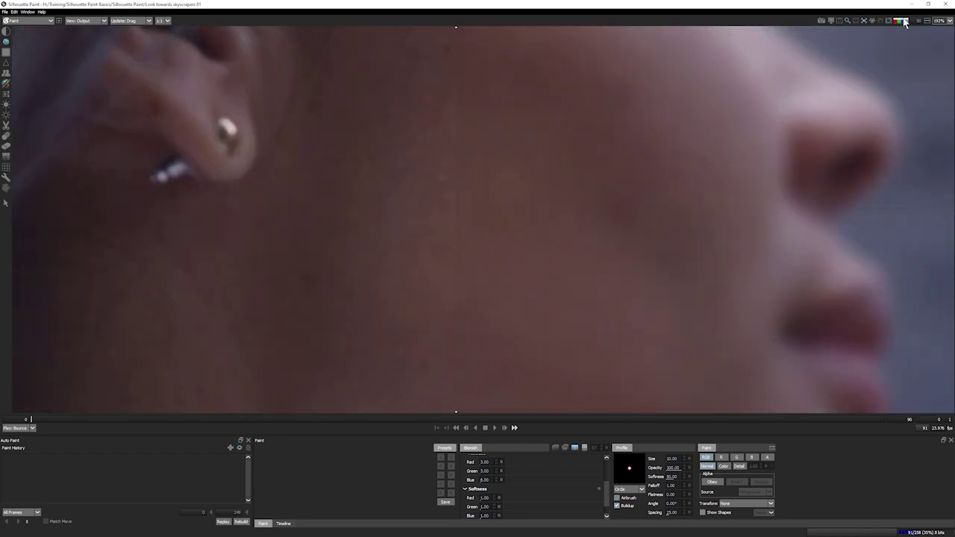
{"action": "left_click", "coordinate": [575, 449]}
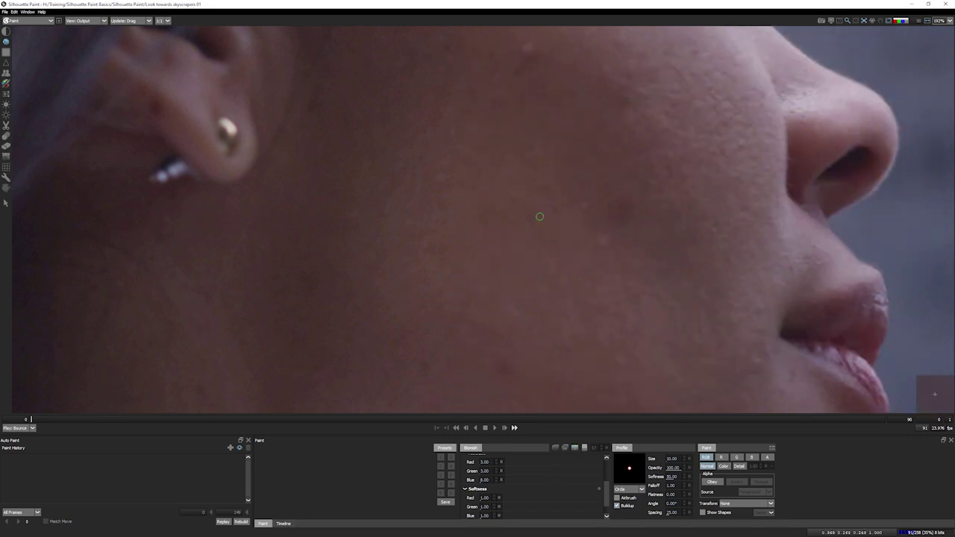
Try smaller and larger Blemish brush sizes over the upper cheek, ending at a size of 104
{"action": "mouse_move", "coordinate": [469, 248]}
{"action": "left_mouse_down"}
{"action": "mouse_move", "coordinate": [428, 339]}
{"action": "mouse_move", "coordinate": [426, 379]}
{"action": "mouse_move", "coordinate": [415, 370]}
{"action": "left_mouse_up"}
{"action": "mouse_move", "coordinate": [381, 211]}
{"action": "left_mouse_down"}
{"action": "mouse_move", "coordinate": [384, 231]}
{"action": "mouse_move", "coordinate": [453, 306]}
{"action": "left_mouse_up"}
{"action": "mouse_move", "coordinate": [426, 239]}
{"action": "left_mouse_down"}
{"action": "mouse_move", "coordinate": [443, 240]}
{"action": "mouse_move", "coordinate": [412, 241]}
{"action": "mouse_move", "coordinate": [486, 241]}
{"action": "mouse_move", "coordinate": [430, 250]}
{"action": "mouse_move", "coordinate": [452, 241]}
{"action": "mouse_move", "coordinate": [416, 244]}
{"action": "mouse_move", "coordinate": [486, 236]}
{"action": "mouse_move", "coordinate": [449, 239]}
{"action": "left_mouse_up"}
{"action": "key", "text": "bracketleft"}
{"action": "key", "text": "bracketleft"}
{"action": "key", "text": "bracketleft"}
{"action": "key", "text": "bracketleft"}
{"action": "key", "text": "bracketleft"}
{"action": "key", "text": "bracketleft"}
{"action": "key", "text": "bracketleft"}
{"action": "key", "text": "bracketleft"}
{"action": "key", "text": "bracketleft"}
{"action": "key", "text": "bracketleft"}
{"action": "key", "text": "bracketright"}
{"action": "key", "text": "bracketright"}
{"action": "key", "text": "bracketright"}
{"action": "key", "text": "bracketright"}
{"action": "key", "text": "bracketright"}
{"action": "key", "text": "bracketright"}
{"action": "key", "text": "bracketright"}
{"action": "key", "text": "bracketright"}
{"action": "key", "text": "bracketright"}
{"action": "key", "text": "bracketright"}
{"action": "key", "text": "bracketright"}
{"action": "key", "text": "bracketright"}
{"action": "key", "text": "bracketright"}
{"action": "key", "text": "bracketright"}
{"action": "key", "text": "bracketright"}
{"action": "key", "text": "bracketright"}
{"action": "key", "text": "bracketright"}
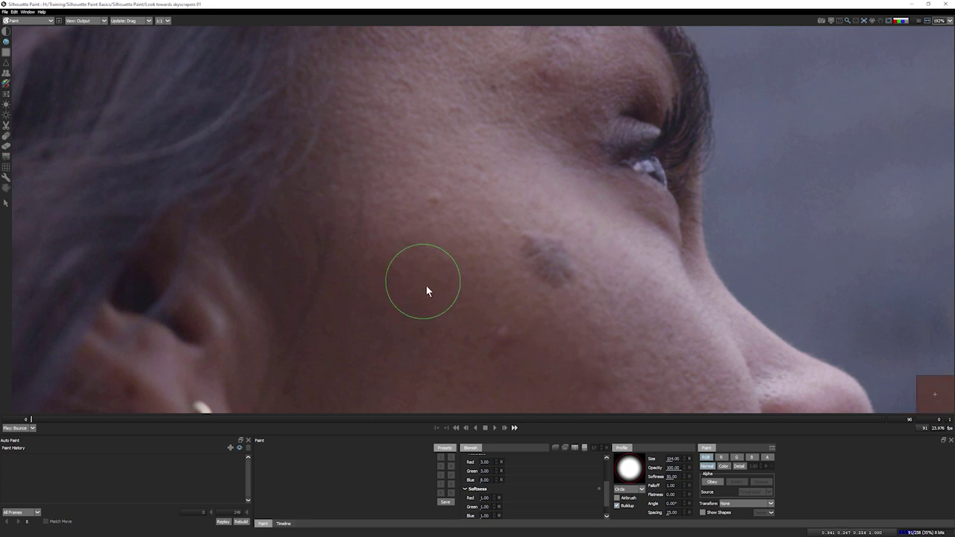
Set the Blemish brush's Softness to 100 and shrink it to a size of about 39
{"action": "mouse_move", "coordinate": [427, 288]}
{"action": "left_mouse_down"}
{"action": "mouse_move", "coordinate": [512, 292]}
{"action": "mouse_move", "coordinate": [375, 294]}
{"action": "mouse_move", "coordinate": [508, 291]}
{"action": "mouse_move", "coordinate": [391, 270]}
{"action": "mouse_move", "coordinate": [478, 291]}
{"action": "mouse_move", "coordinate": [511, 286]}
{"action": "left_mouse_up"}
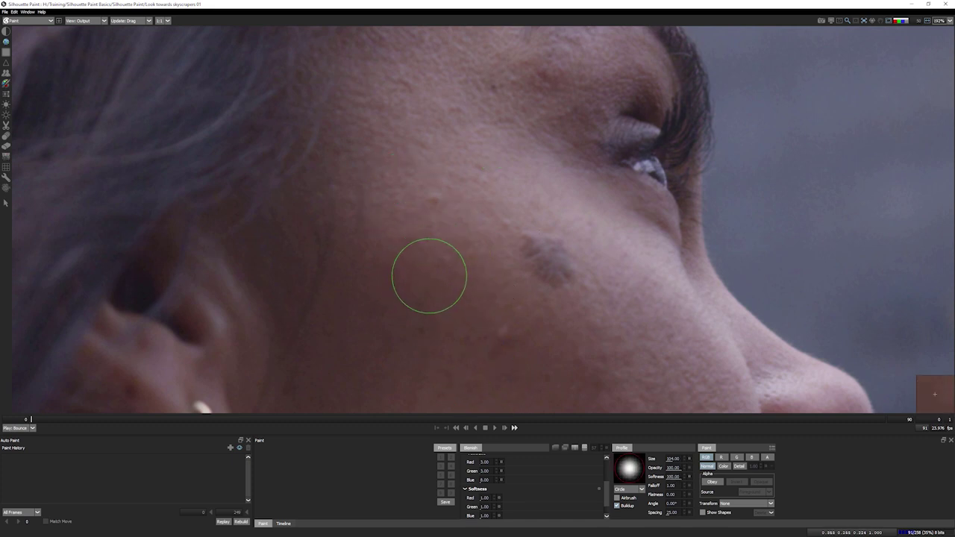
{"action": "mouse_move", "coordinate": [429, 217]}
{"action": "left_mouse_down"}
{"action": "mouse_move", "coordinate": [464, 215]}
{"action": "mouse_move", "coordinate": [372, 226]}
{"action": "left_mouse_up"}
{"action": "left_click_drag", "start_coordinate": [433, 202], "coordinate": [441, 210]}
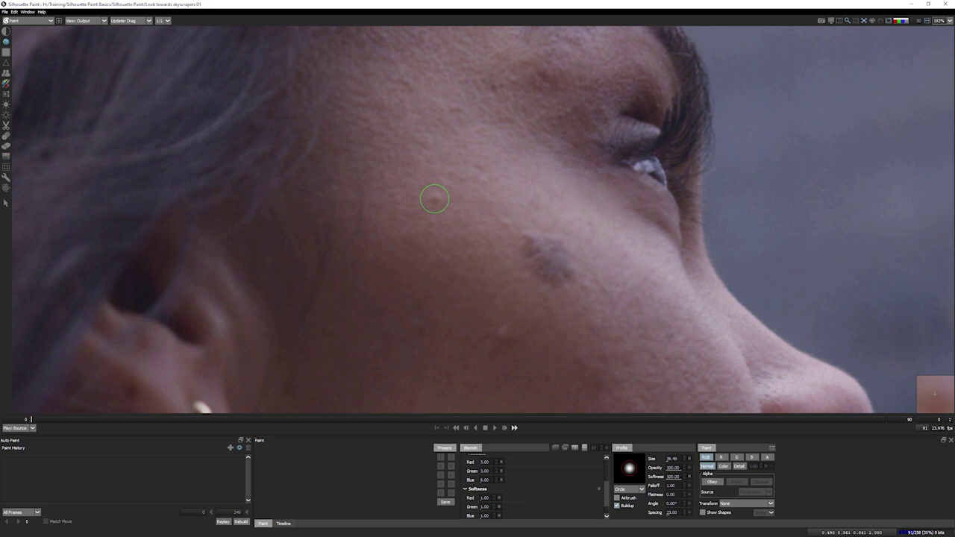
Test the Blemish brush on the small raised spot on the upper cheek, undo it, and repaint the spot with Opacity at 80
{"action": "left_click", "coordinate": [435, 199]}
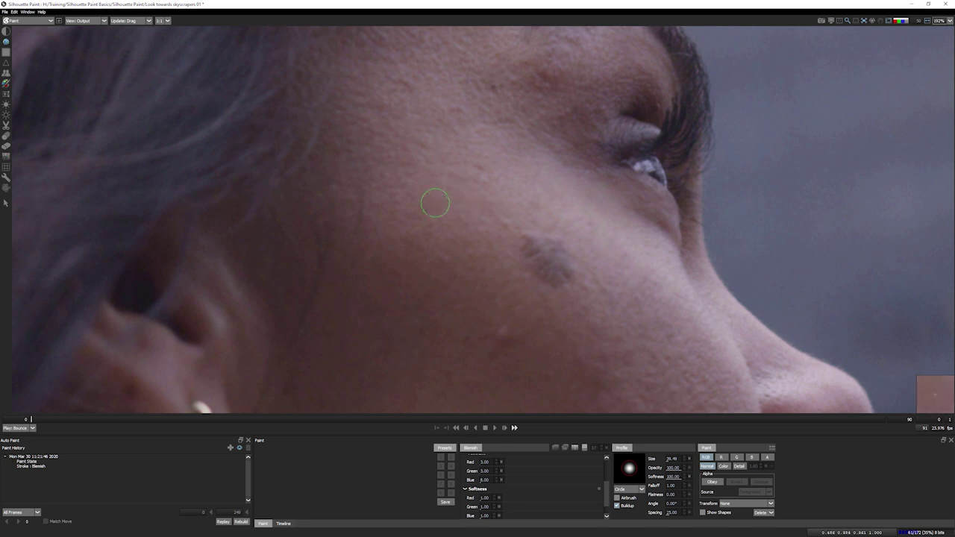
{"action": "key", "text": "ctrl+z"}
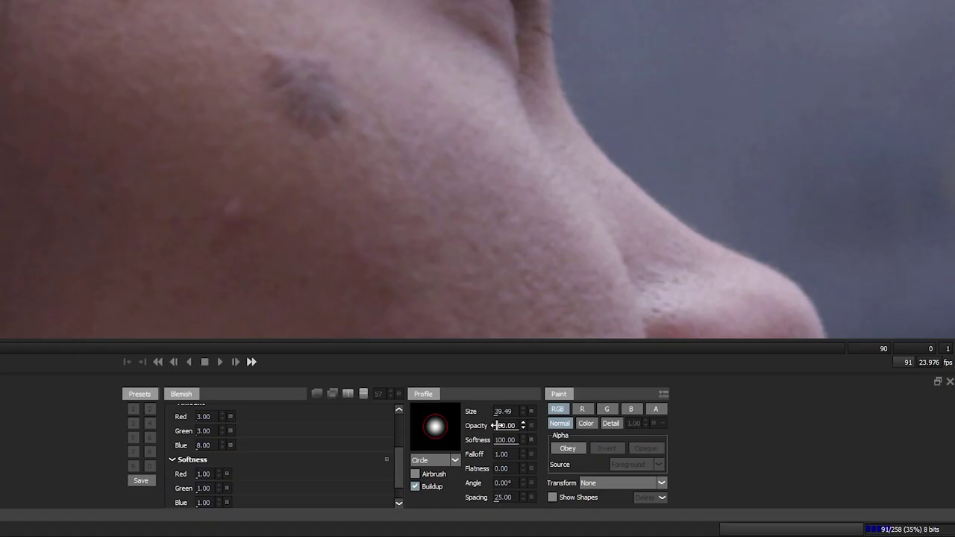
{"action": "left_click_drag", "start_coordinate": [499, 427], "coordinate": [482, 429]}
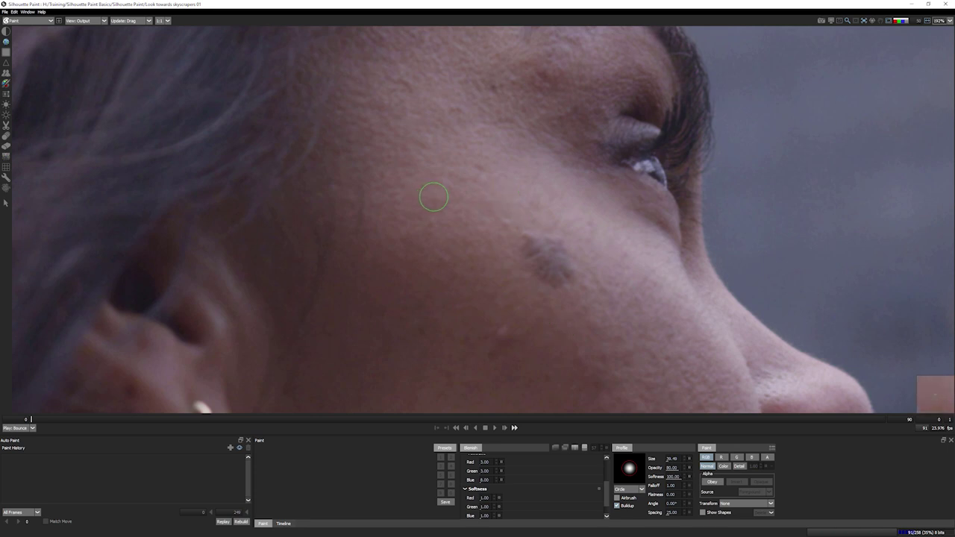
{"action": "left_click", "coordinate": [434, 196]}
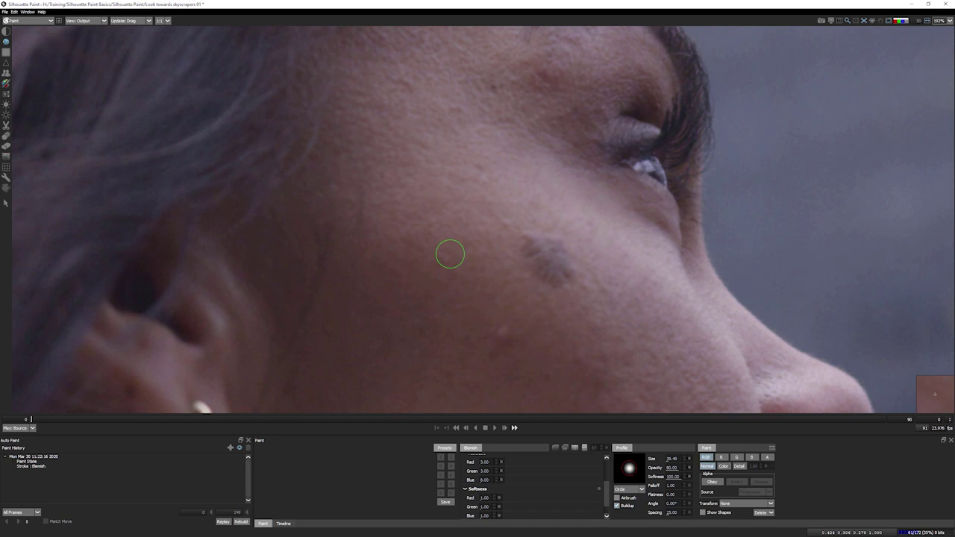
Turn off Buildup for the Blemish brush and save its settings as preset 1
{"action": "left_click", "coordinate": [616, 506]}
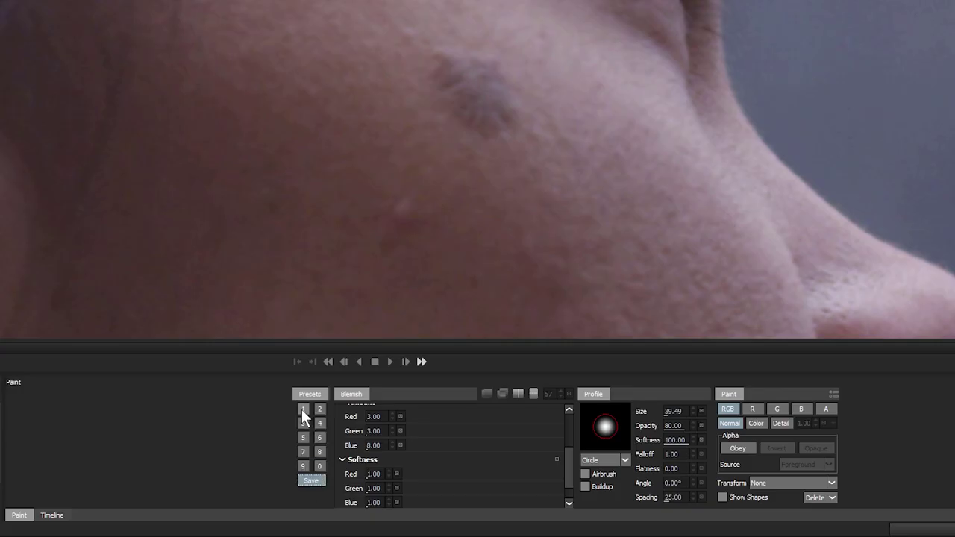
{"action": "left_click", "coordinate": [302, 409]}
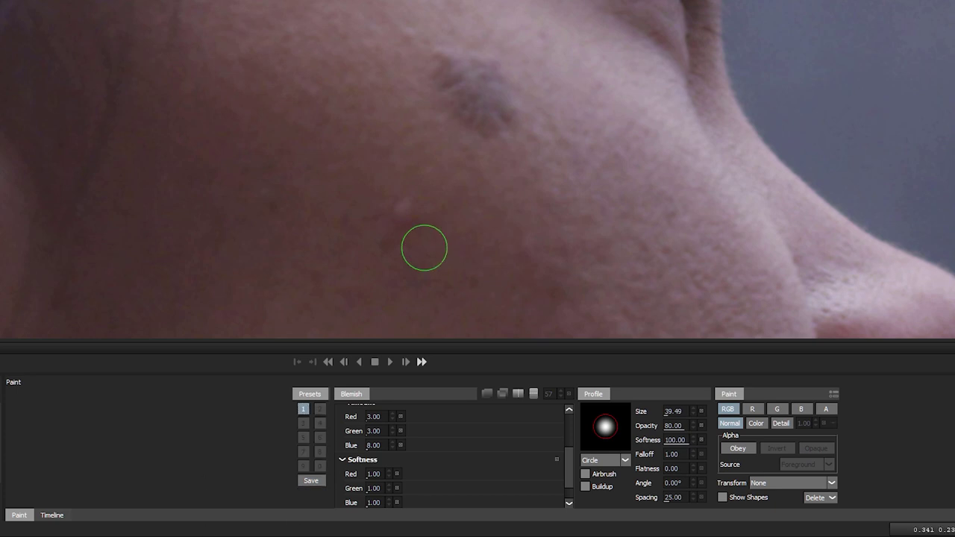
Paint out the small blemishes across the cheek, jaw and upper face with short Blemish strokes
{"action": "left_click_drag", "start_coordinate": [435, 219], "coordinate": [415, 0]}
{"action": "left_click_drag", "start_coordinate": [455, 233], "coordinate": [447, 53]}
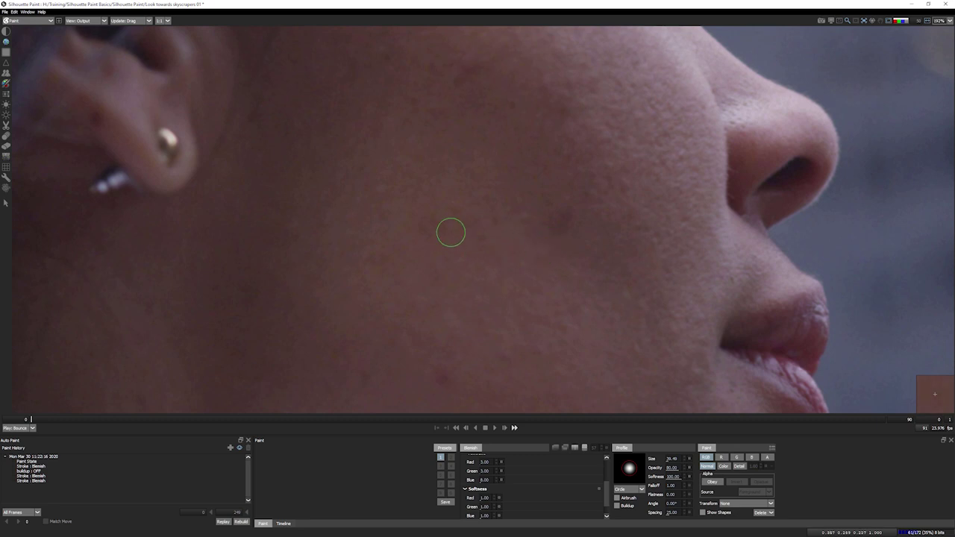
{"action": "left_click", "coordinate": [435, 222]}
{"action": "left_click", "coordinate": [498, 224]}
{"action": "left_click", "coordinate": [523, 217]}
{"action": "left_click", "coordinate": [392, 311]}
{"action": "left_click", "coordinate": [379, 187]}
{"action": "mouse_move", "coordinate": [413, 314]}
{"action": "left_mouse_down"}
{"action": "mouse_move", "coordinate": [416, 322]}
{"action": "mouse_move", "coordinate": [392, 153]}
{"action": "left_mouse_up"}
{"action": "mouse_move", "coordinate": [276, 270]}
{"action": "left_mouse_down"}
{"action": "mouse_move", "coordinate": [288, 274]}
{"action": "mouse_move", "coordinate": [275, 270]}
{"action": "left_mouse_up"}
{"action": "left_click", "coordinate": [266, 267]}
{"action": "mouse_move", "coordinate": [362, 178]}
{"action": "left_mouse_down"}
{"action": "mouse_move", "coordinate": [360, 227]}
{"action": "mouse_move", "coordinate": [346, 215]}
{"action": "left_mouse_up"}
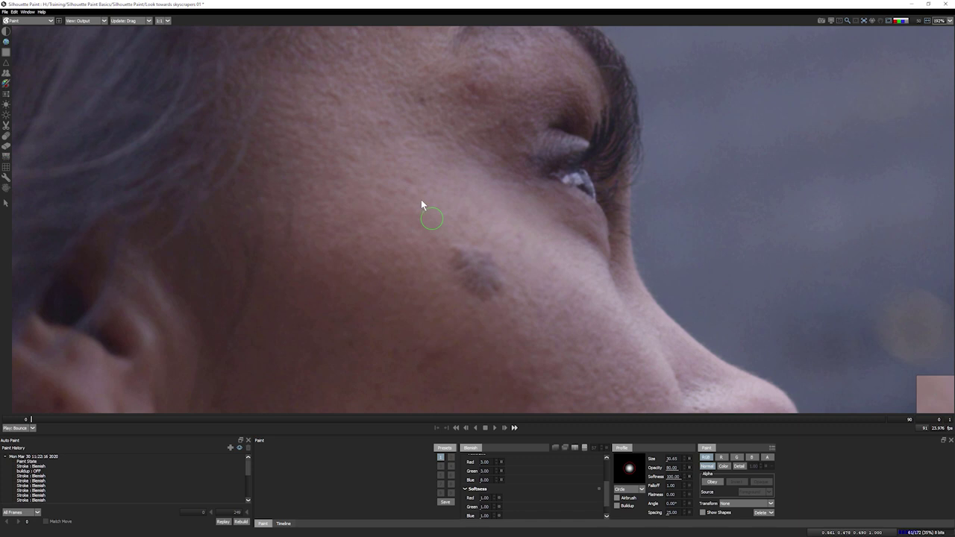
Enlarge the Blemish brush to a size of about 200 and try broad dabs on the temple and cheek
{"action": "mouse_move", "coordinate": [376, 166]}
{"action": "left_mouse_down"}
{"action": "mouse_move", "coordinate": [389, 155]}
{"action": "mouse_move", "coordinate": [368, 160]}
{"action": "left_mouse_up"}
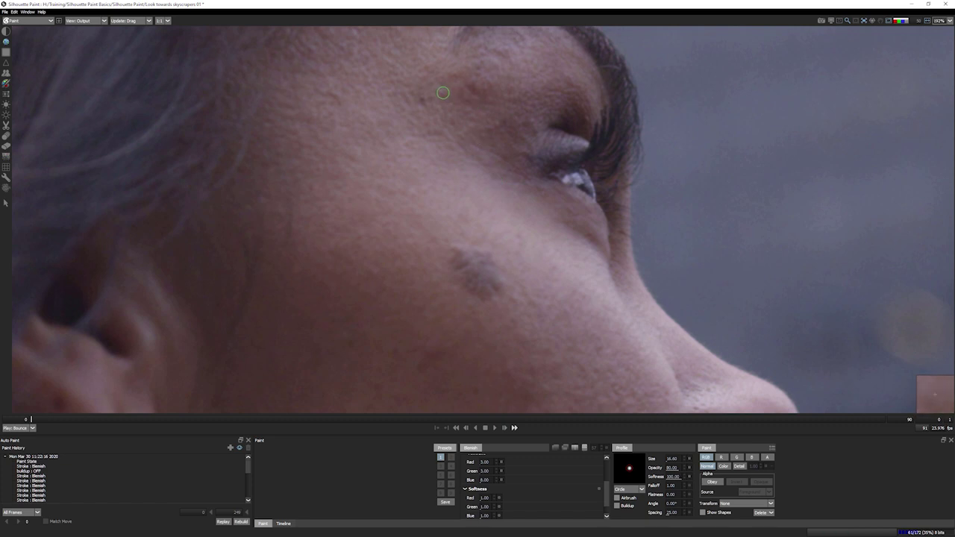
{"action": "mouse_move", "coordinate": [415, 236]}
{"action": "left_mouse_down"}
{"action": "mouse_move", "coordinate": [567, 237]}
{"action": "mouse_move", "coordinate": [493, 207]}
{"action": "left_mouse_up"}
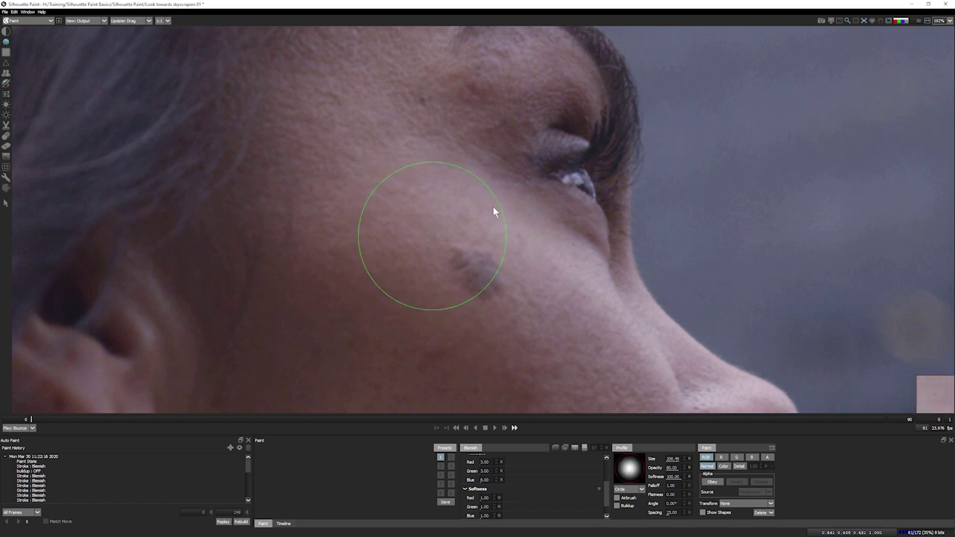
{"action": "left_click", "coordinate": [349, 100]}
{"action": "left_click", "coordinate": [442, 334]}
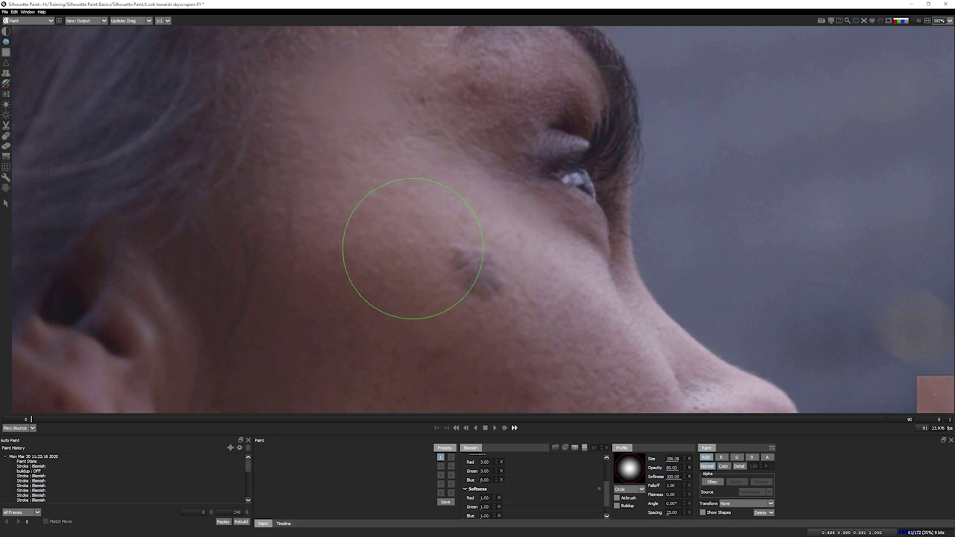
Shrink the Blemish brush and paint over the dark spot on the lower cheek
{"action": "mouse_move", "coordinate": [443, 168]}
{"action": "left_mouse_down"}
{"action": "mouse_move", "coordinate": [373, 237]}
{"action": "mouse_move", "coordinate": [441, 356]}
{"action": "mouse_move", "coordinate": [416, 273]}
{"action": "mouse_move", "coordinate": [473, 51]}
{"action": "left_mouse_up"}
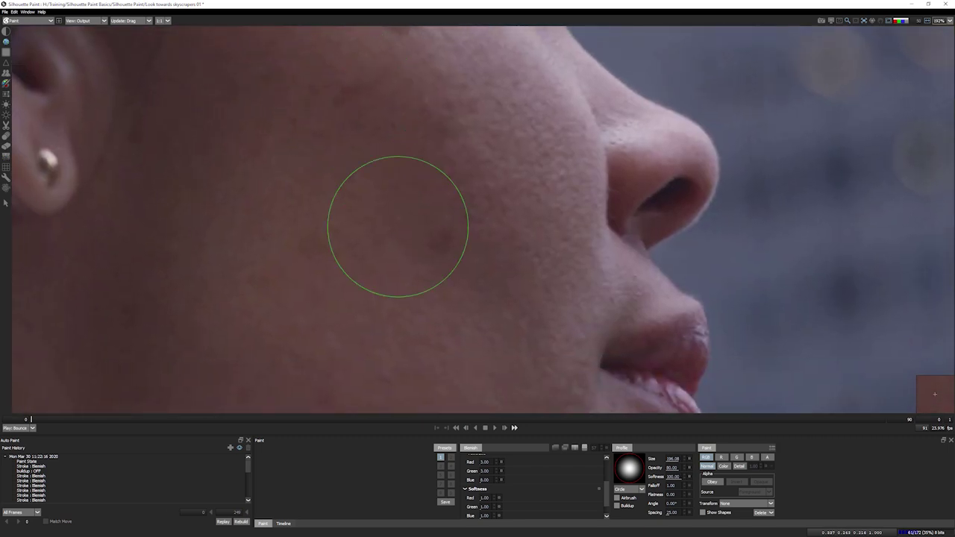
{"action": "left_click_drag", "start_coordinate": [443, 257], "coordinate": [328, 276]}
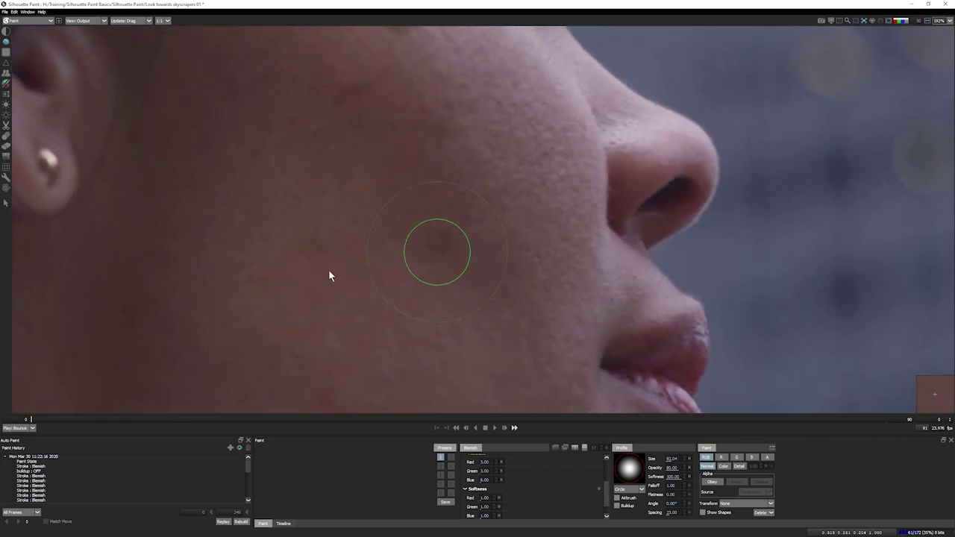
{"action": "left_click_drag", "start_coordinate": [473, 293], "coordinate": [425, 277]}
{"action": "left_click_drag", "start_coordinate": [420, 302], "coordinate": [437, 116]}
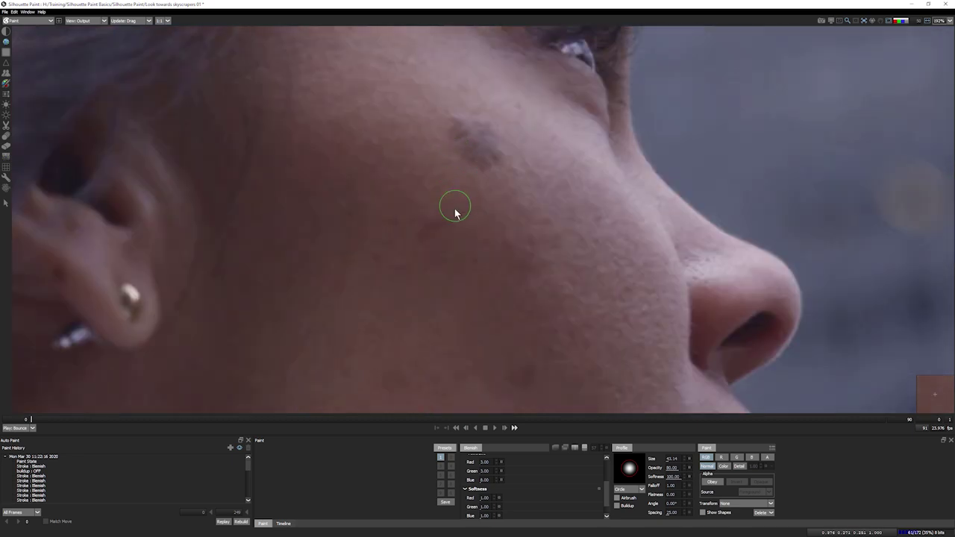
Try to remove the large cheek mole with a Blemish brush about 117 in size, and undo the strokes
{"action": "left_click_drag", "start_coordinate": [454, 207], "coordinate": [514, 172]}
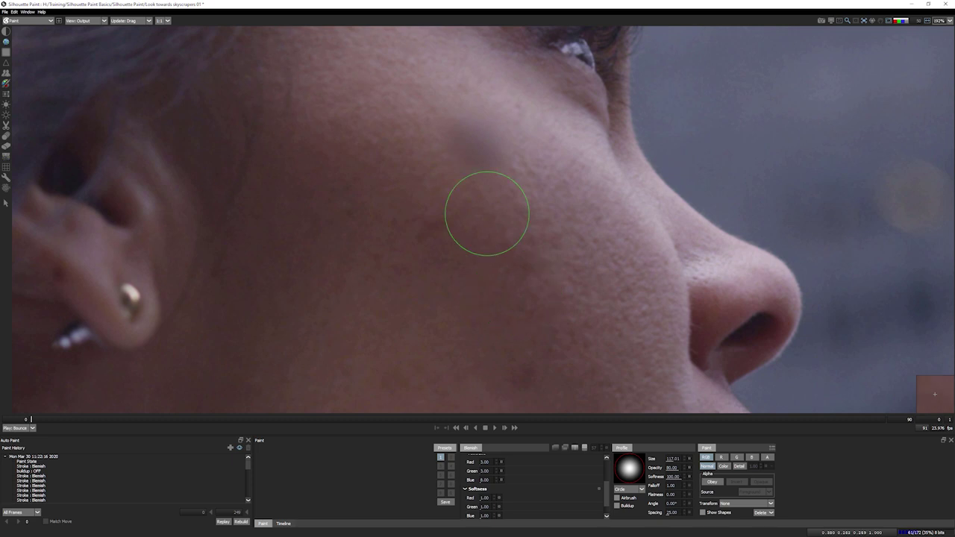
{"action": "key", "text": "ctrl+z"}
{"action": "key", "text": "ctrl+z"}
Set the Clone brush to size 105.56 and Opacity 100, offset its source to clean cheek skin, and test it on the large mole, undoing each attempt
{"action": "left_click_drag", "start_coordinate": [441, 272], "coordinate": [410, 277]}
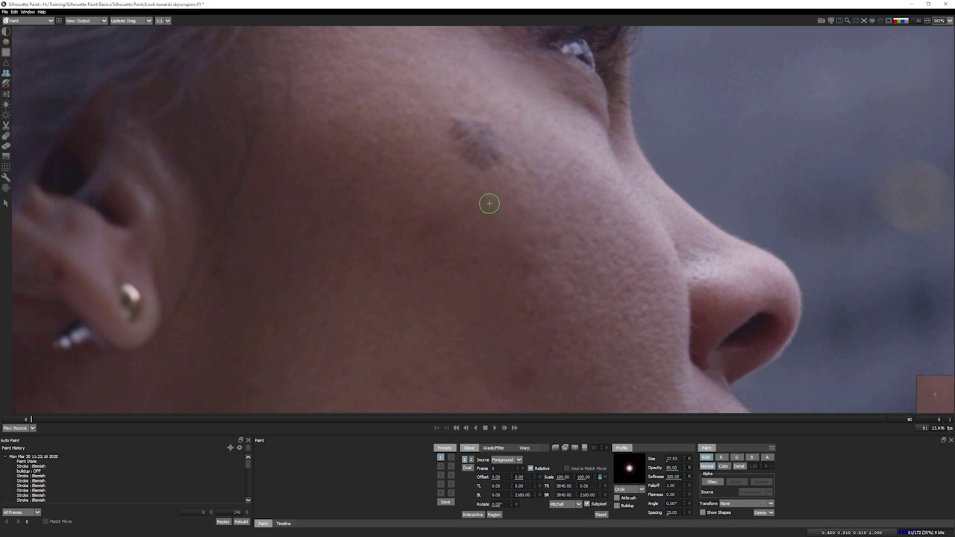
{"action": "left_click_drag", "start_coordinate": [498, 213], "coordinate": [443, 185]}
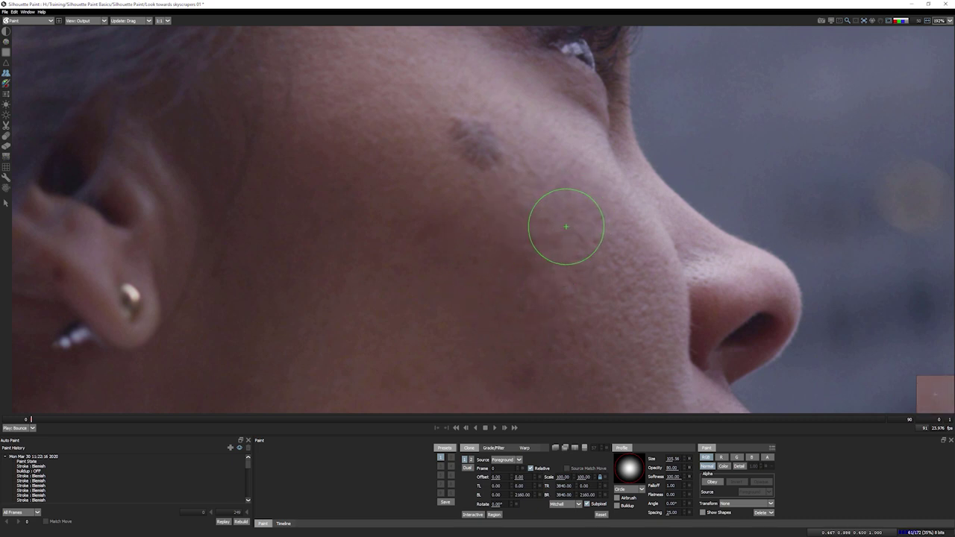
{"action": "left_click_drag", "start_coordinate": [549, 204], "coordinate": [480, 145]}
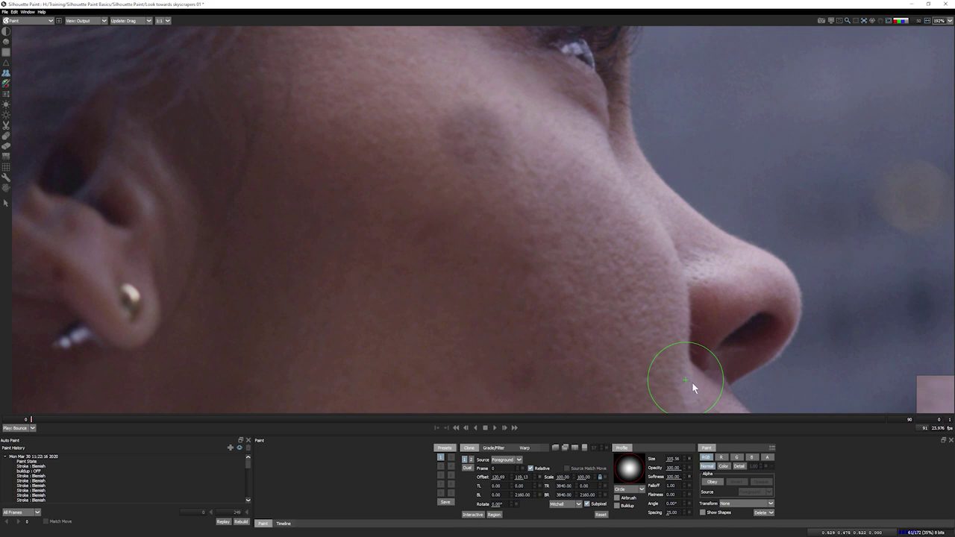
{"action": "key", "text": "ctrl+z"}
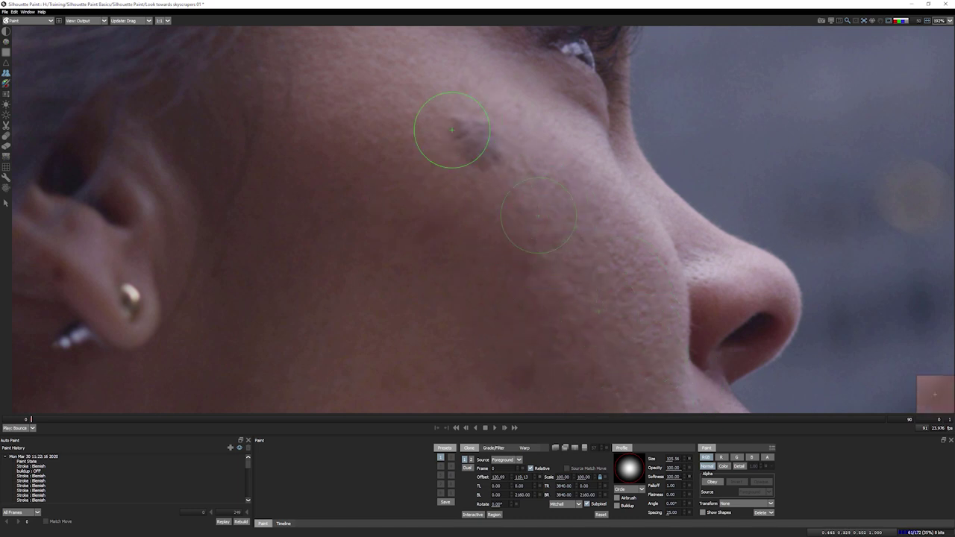
{"action": "left_click_drag", "start_coordinate": [480, 140], "coordinate": [471, 139]}
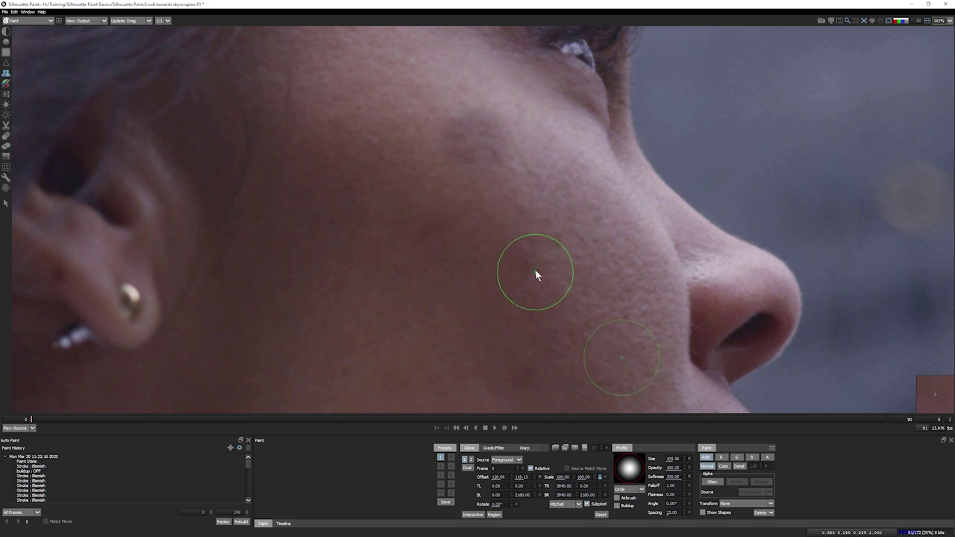
{"action": "key", "text": "ctrl+z"}
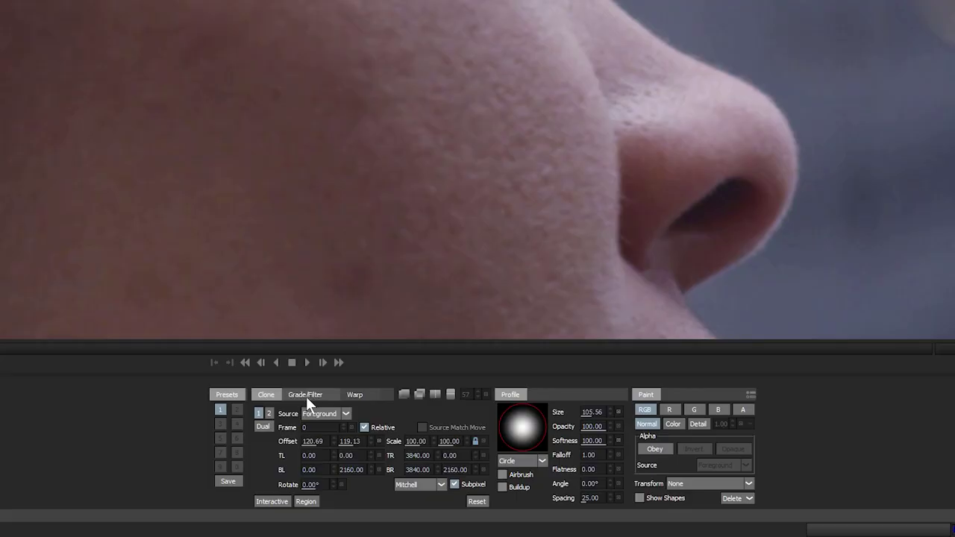
Turn on Auto Grade for the Clone brush and clone clean cheek skin over the large mole
{"action": "left_click", "coordinate": [306, 396]}
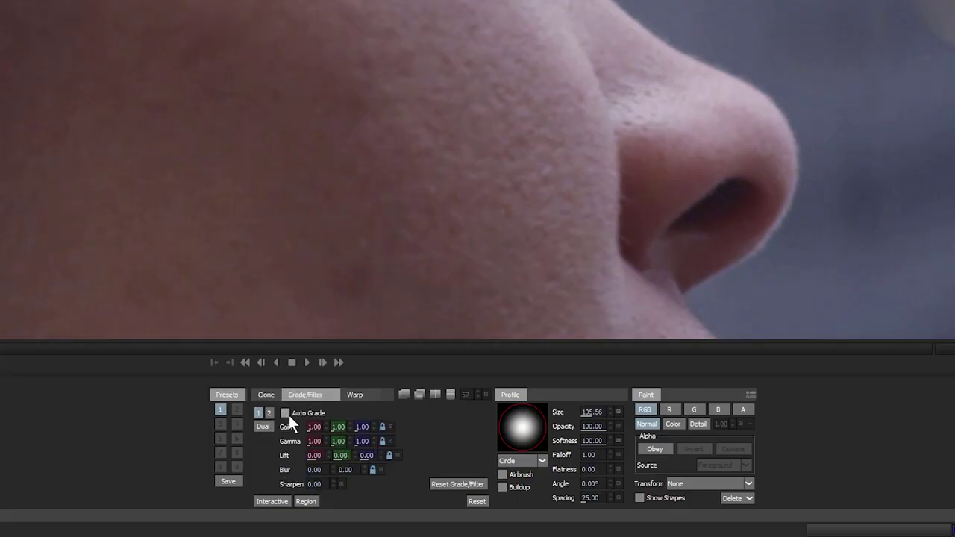
{"action": "left_click", "coordinate": [284, 413]}
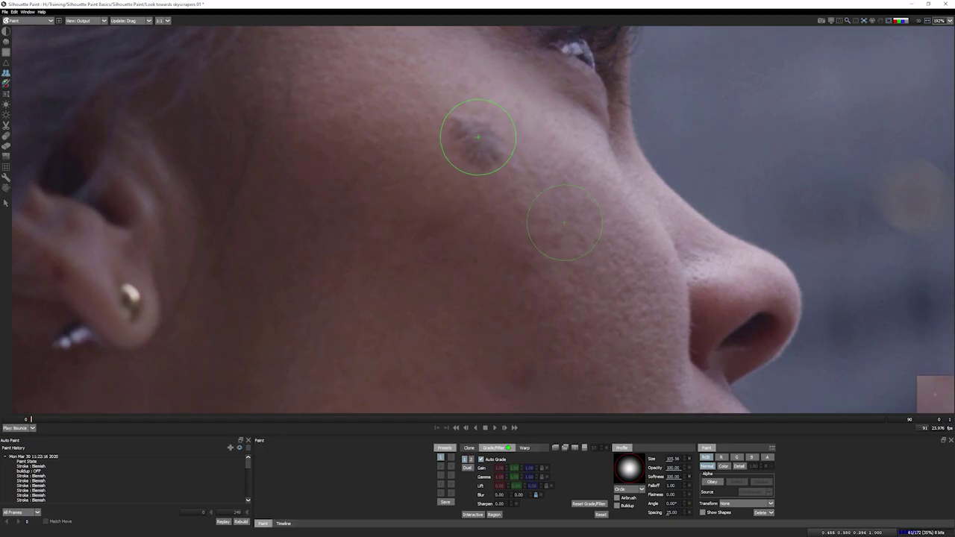
{"action": "left_click", "coordinate": [476, 141]}
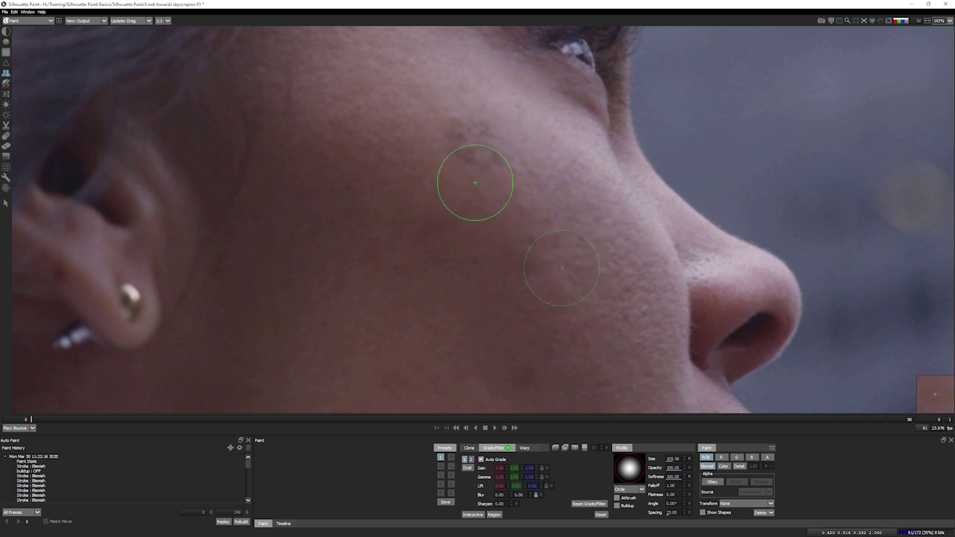
Clone nearby skin over the remaining blemishes on the lower cheek and jaw with a smaller brush
{"action": "mouse_move", "coordinate": [455, 283]}
{"action": "left_mouse_down"}
{"action": "mouse_move", "coordinate": [503, 91]}
{"action": "mouse_move", "coordinate": [388, 124]}
{"action": "mouse_move", "coordinate": [420, 162]}
{"action": "left_mouse_up"}
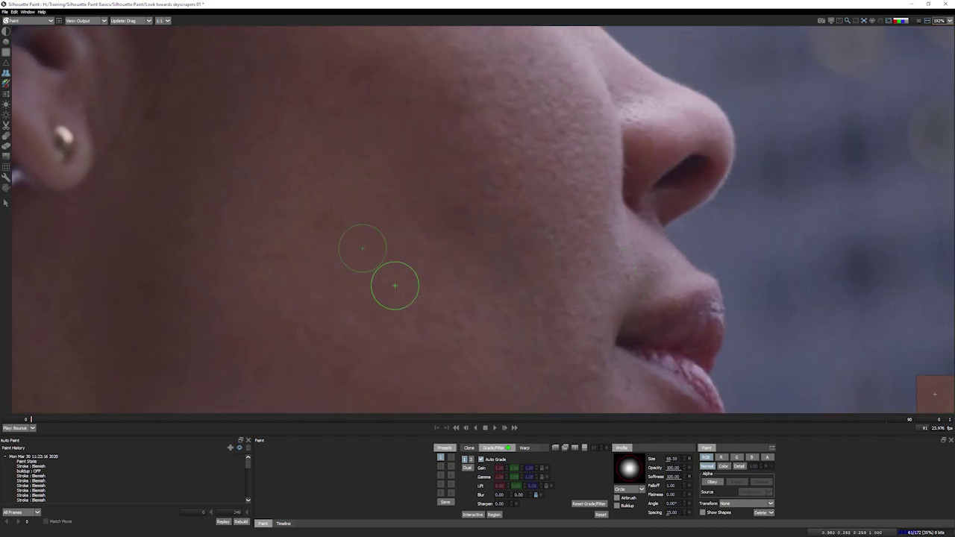
{"action": "left_click_drag", "start_coordinate": [429, 199], "coordinate": [466, 124]}
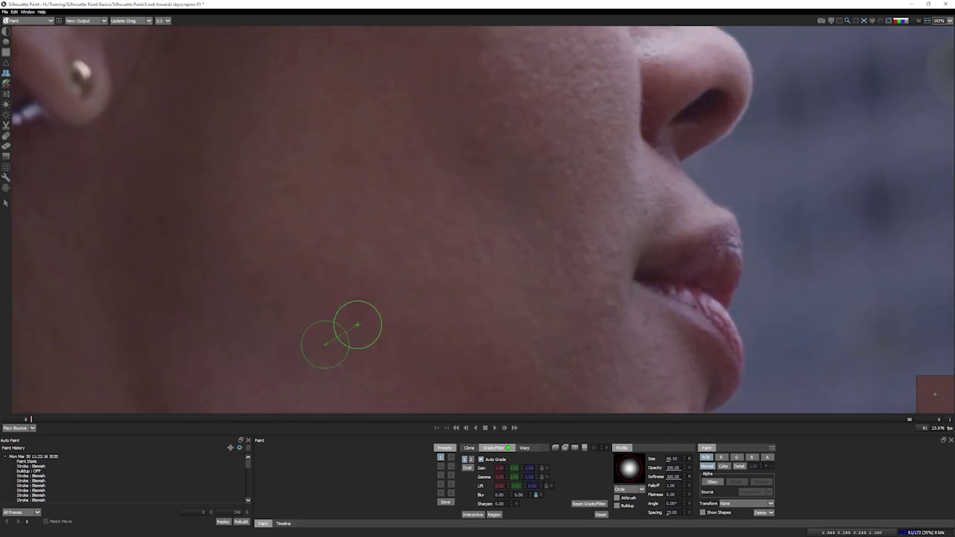
{"action": "left_click_drag", "start_coordinate": [385, 327], "coordinate": [400, 342]}
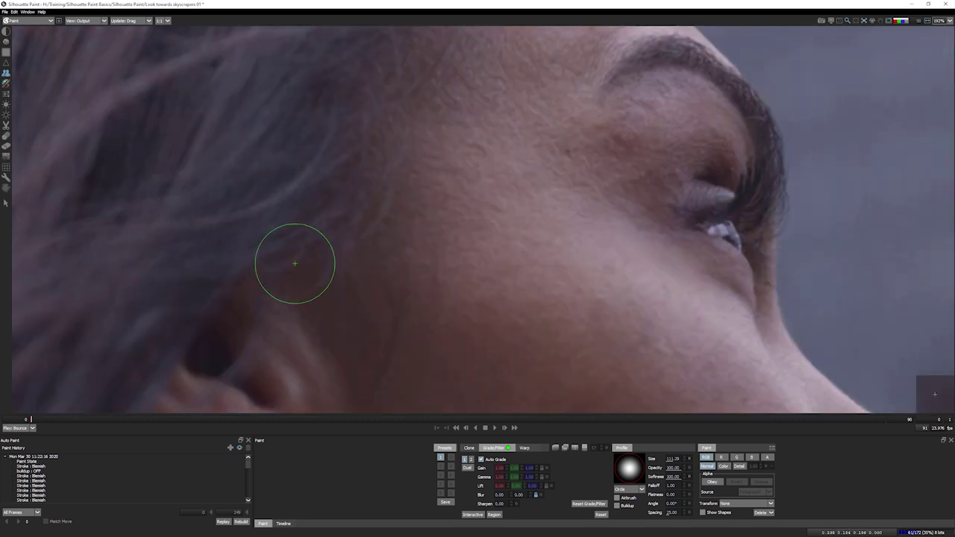
Try cloning hair onto the cheek with Auto Grade at a brush size of about 111, and undo the strokes
{"action": "mouse_move", "coordinate": [160, 199]}
{"action": "left_mouse_down"}
{"action": "mouse_move", "coordinate": [571, 277]}
{"action": "mouse_move", "coordinate": [560, 258]}
{"action": "mouse_move", "coordinate": [545, 277]}
{"action": "mouse_move", "coordinate": [522, 224]}
{"action": "left_mouse_up"}
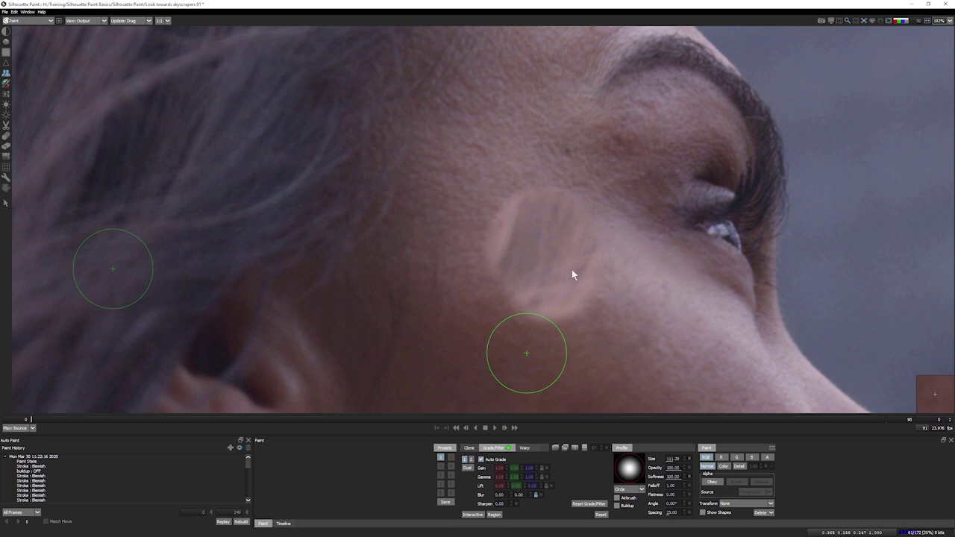
{"action": "key", "text": "ctrl+z"}
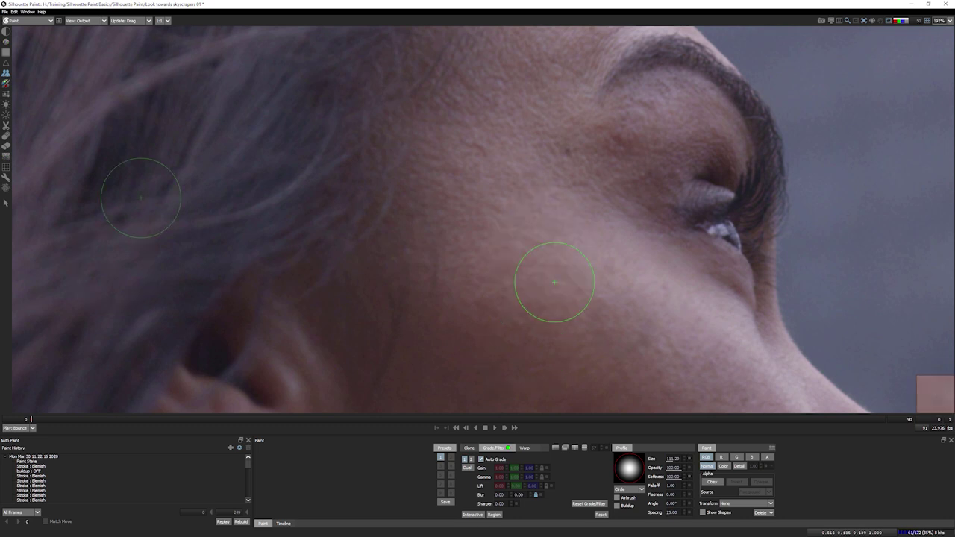
{"action": "mouse_move", "coordinate": [613, 336]}
{"action": "left_mouse_down"}
{"action": "mouse_move", "coordinate": [522, 162]}
{"action": "mouse_move", "coordinate": [525, 196]}
{"action": "left_mouse_up"}
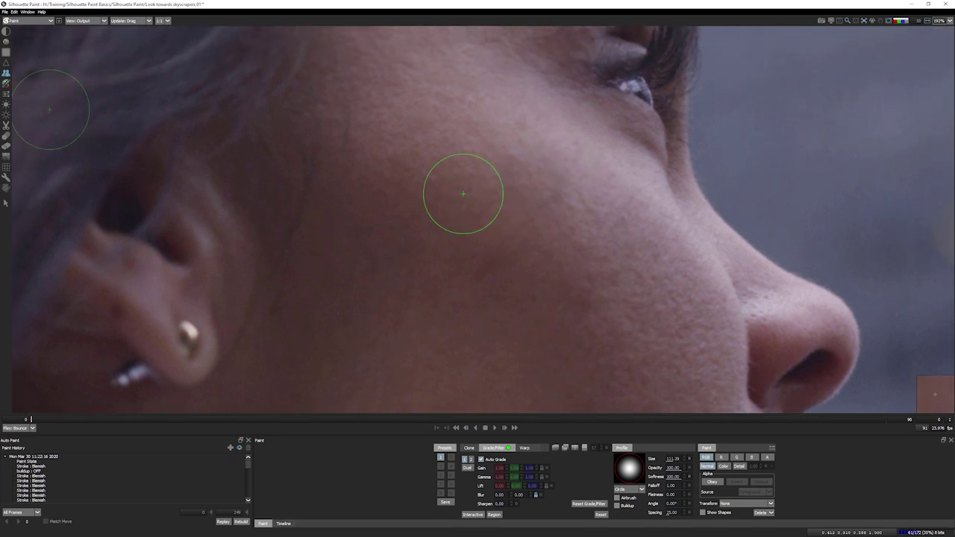
{"action": "left_click_drag", "start_coordinate": [95, 97], "coordinate": [509, 171]}
{"action": "mouse_move", "coordinate": [529, 139]}
{"action": "left_mouse_down"}
{"action": "mouse_move", "coordinate": [488, 256]}
{"action": "mouse_move", "coordinate": [565, 363]}
{"action": "mouse_move", "coordinate": [491, 198]}
{"action": "mouse_move", "coordinate": [478, 213]}
{"action": "mouse_move", "coordinate": [614, 378]}
{"action": "mouse_move", "coordinate": [667, 337]}
{"action": "mouse_move", "coordinate": [587, 371]}
{"action": "left_mouse_up"}
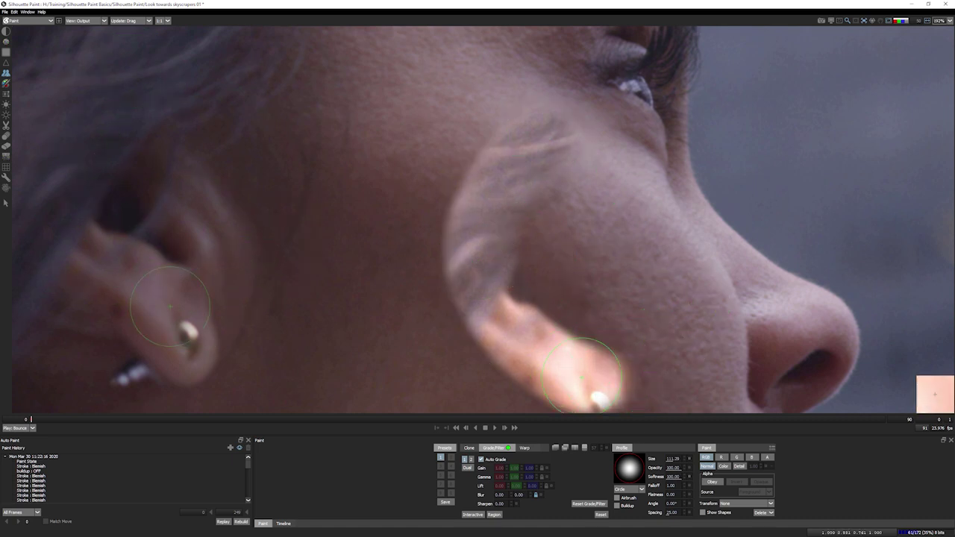
{"action": "key", "text": "ctrl+z"}
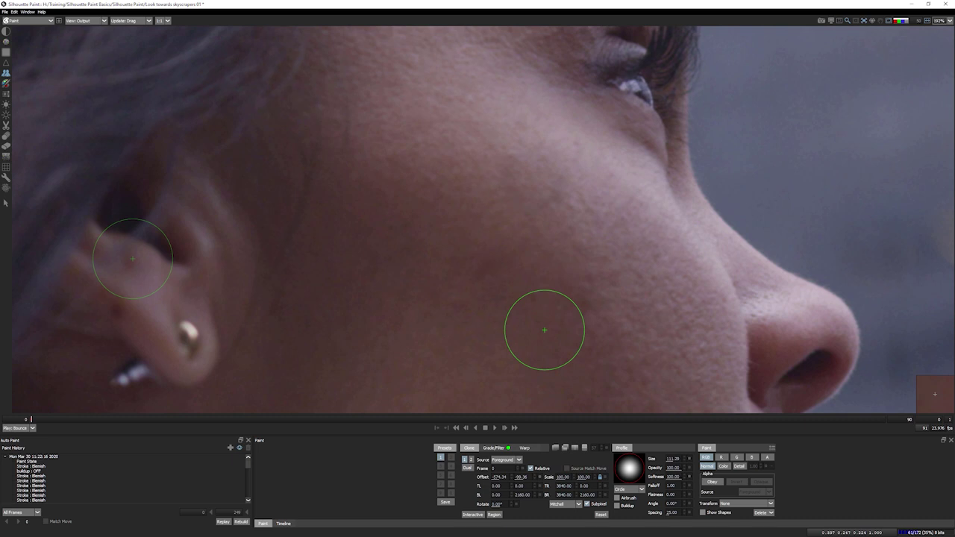
View the retouched cheek in the Color Layer view and in the Detail Layer view
{"action": "mouse_move", "coordinate": [631, 276]}
{"action": "left_mouse_down"}
{"action": "mouse_move", "coordinate": [488, 336]}
{"action": "mouse_move", "coordinate": [516, 354]}
{"action": "left_mouse_up"}
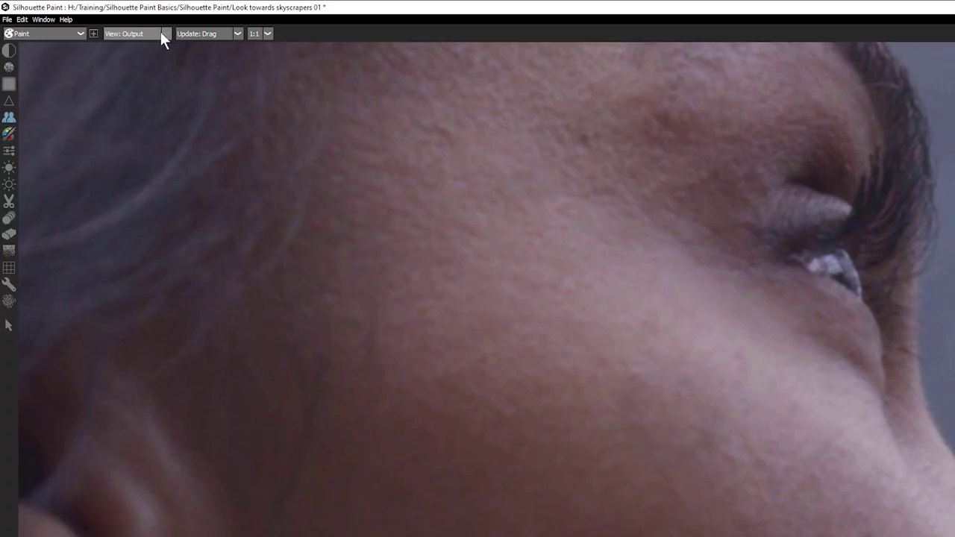
{"action": "left_click", "coordinate": [100, 20]}
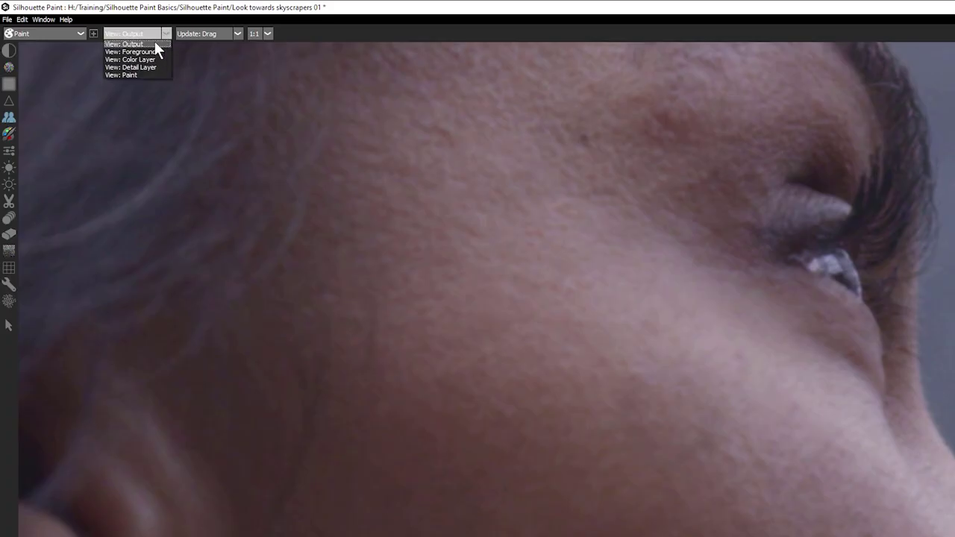
{"action": "left_click", "coordinate": [171, 97]}
{"action": "key", "text": "Down"}
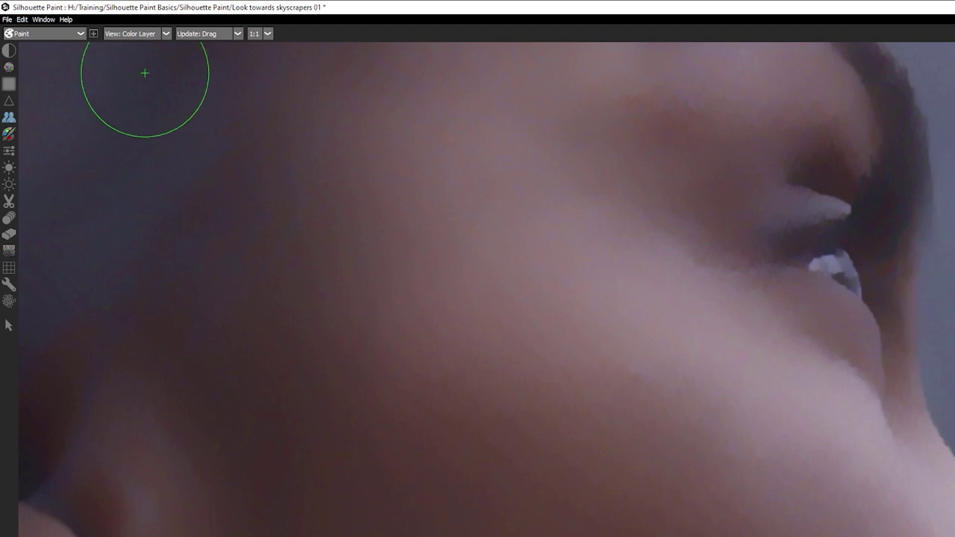
{"action": "key", "text": "Down"}
{"action": "left_click", "coordinate": [135, 33]}
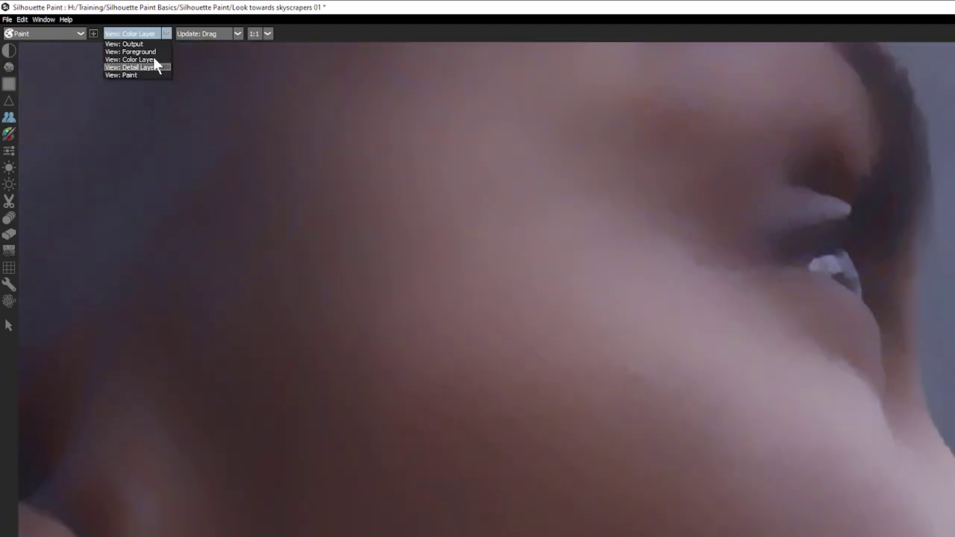
{"action": "left_click", "coordinate": [153, 67]}
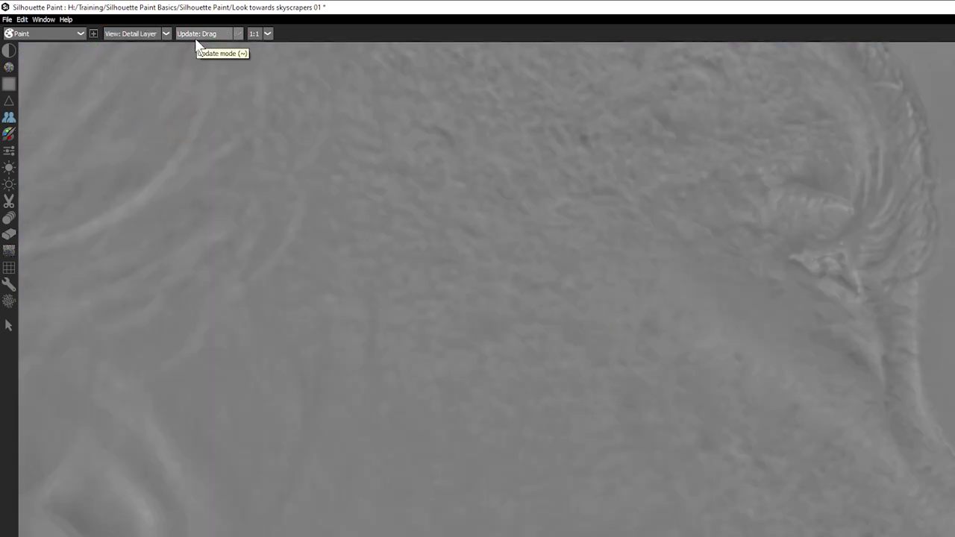
Cycle the display through the Foreground, Color Layer and Detail Layer views to compare the original with the separated layers
{"action": "key", "text": "1"}
{"action": "key", "text": "f"}
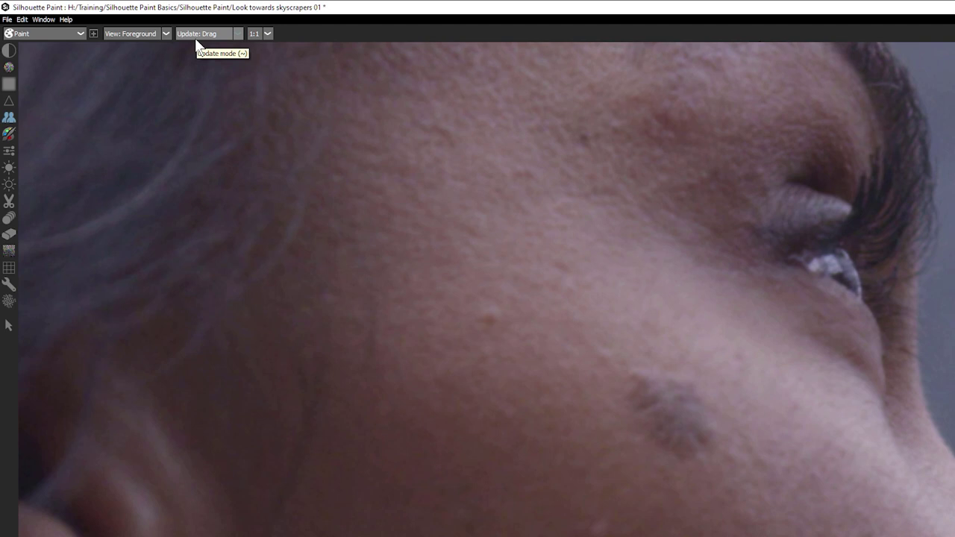
{"action": "key", "text": "c"}
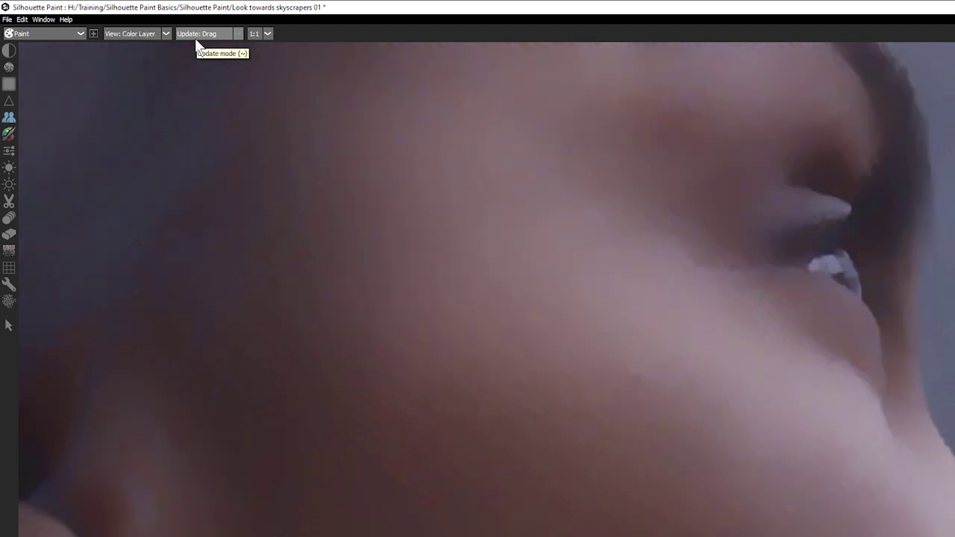
{"action": "key", "text": "d"}
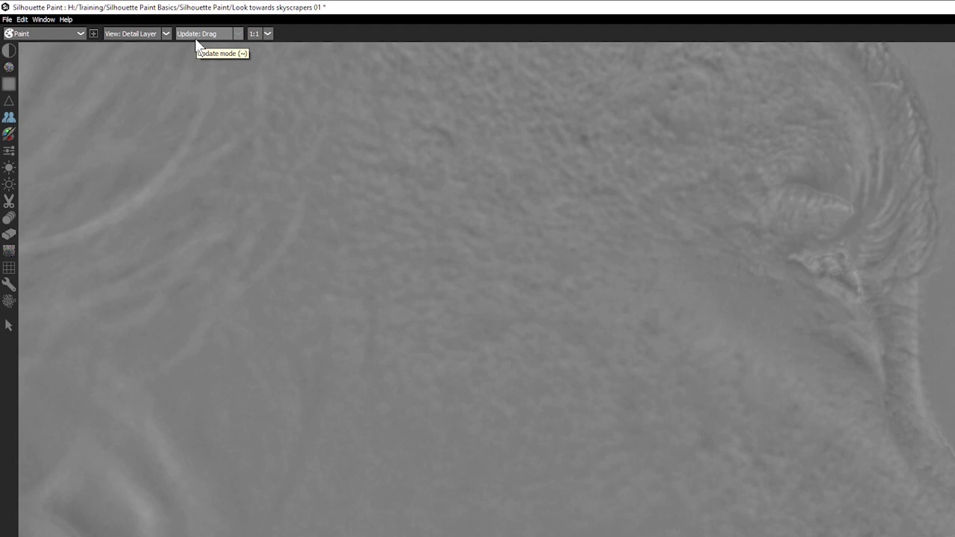
{"action": "key", "text": "o"}
{"action": "key", "text": "d"}
{"action": "key", "text": "o"}
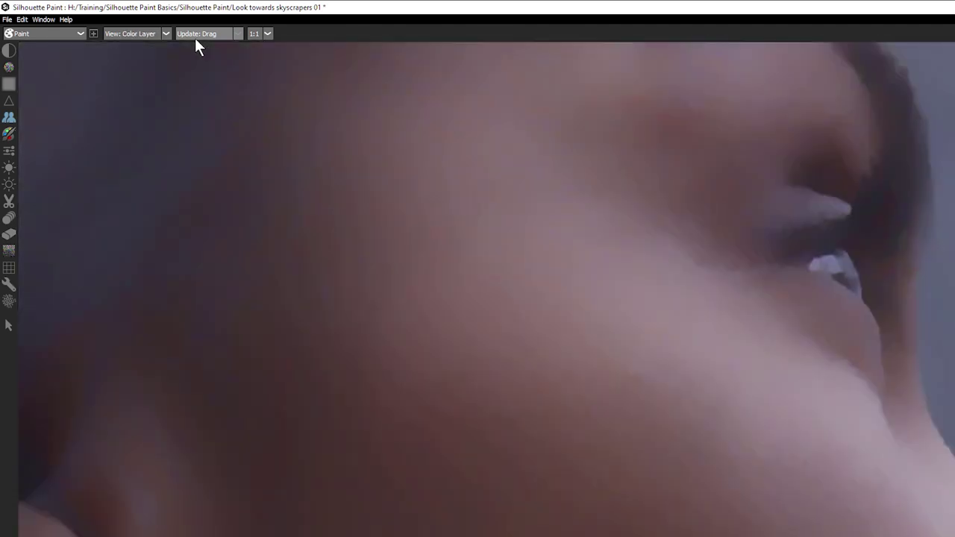
{"action": "key", "text": "c"}
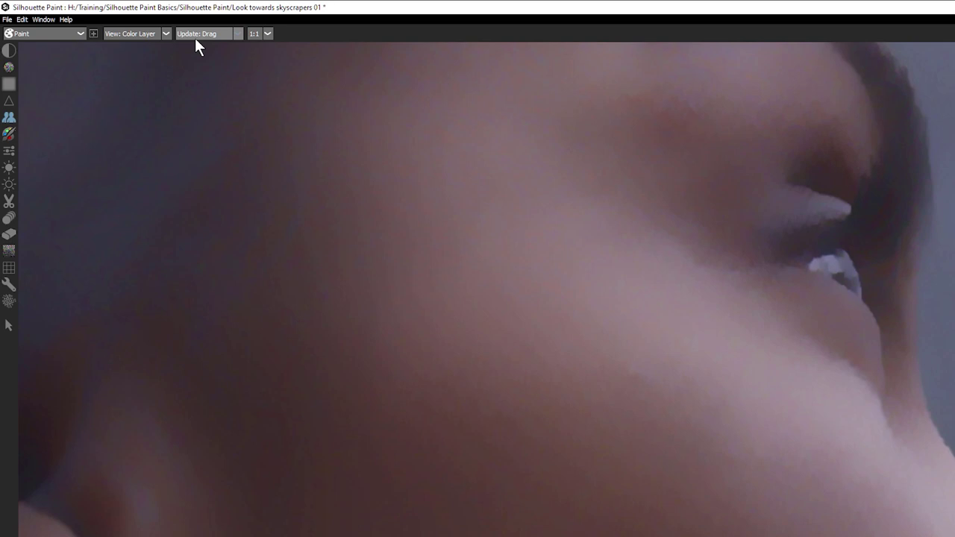
Inspect the lower cheek in the Color Layer and Detail Layer views, and return to the Output view
{"action": "left_click_drag", "start_coordinate": [821, 530], "coordinate": [803, 456]}
{"action": "key", "text": "2"}
{"action": "key", "text": "3"}
{"action": "key", "text": "4"}
{"action": "key", "text": "3"}
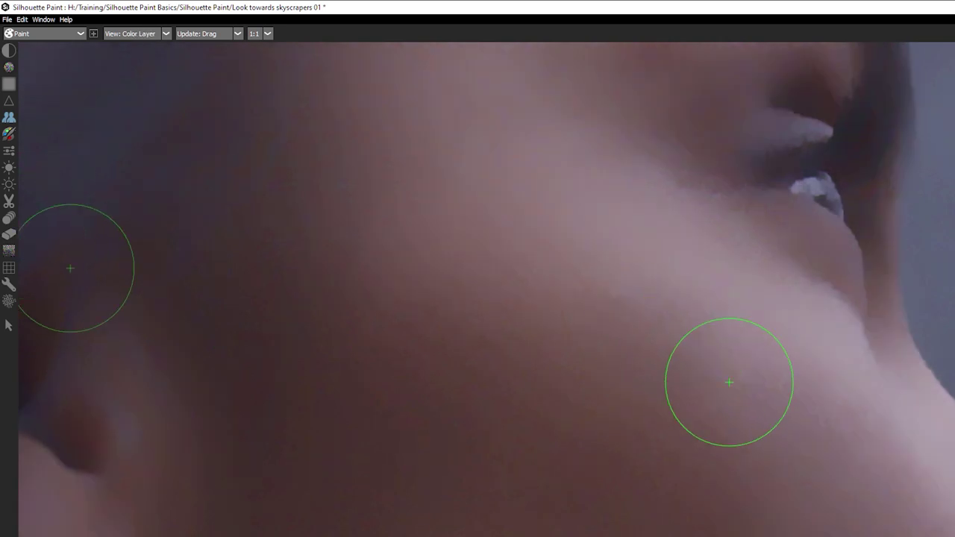
{"action": "key", "text": "4"}
{"action": "key", "text": "2"}
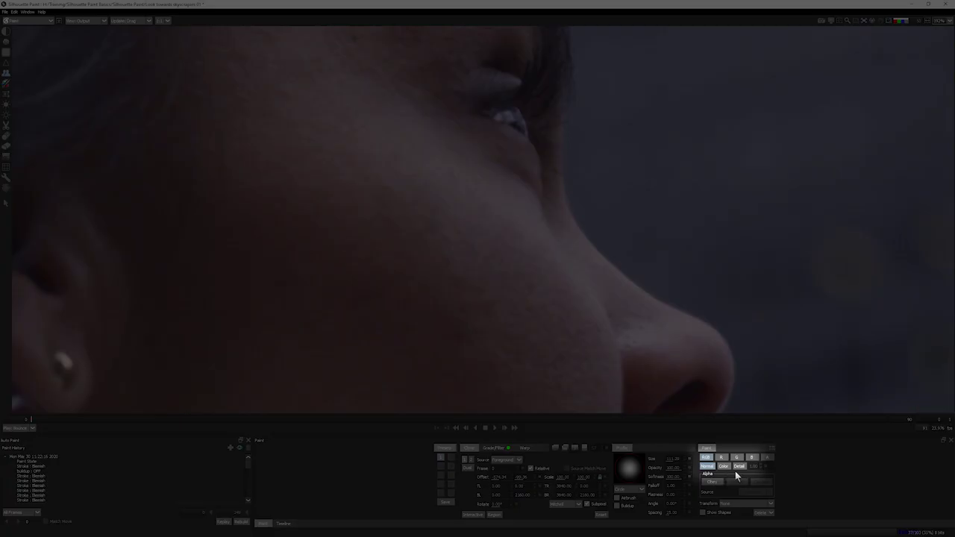
Restrict the Clone brush to Color, turn off its grading, and clone skin color across the cheek
{"action": "left_click", "coordinate": [729, 465]}
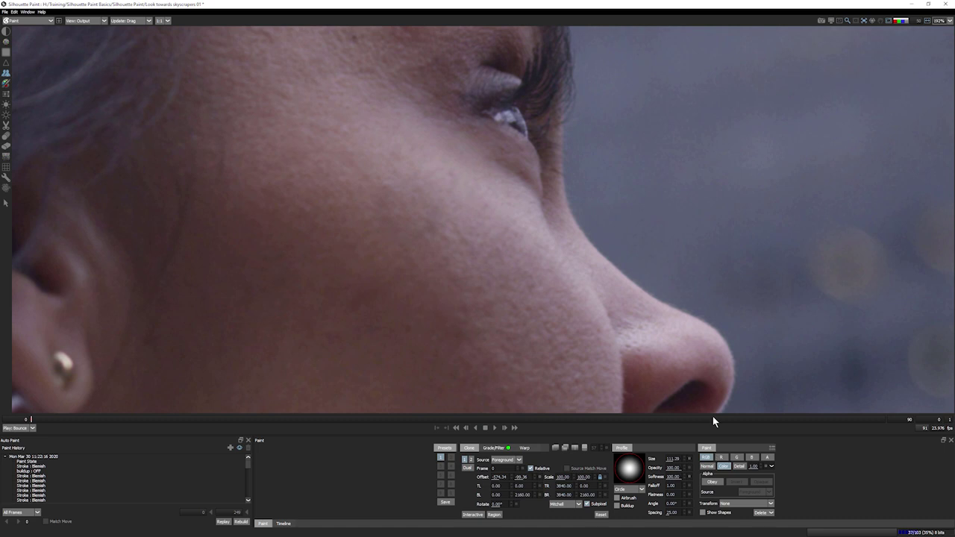
{"action": "left_click_drag", "start_coordinate": [482, 270], "coordinate": [438, 228]}
{"action": "left_click", "coordinate": [493, 448]}
{"action": "left_click", "coordinate": [470, 449]}
{"action": "left_click_drag", "start_coordinate": [432, 220], "coordinate": [374, 164]}
Adjust the brush opacity, clone more skin color over the uneven cheek area, and compare the result with the original foreground
{"action": "left_click_drag", "start_coordinate": [672, 468], "coordinate": [656, 464]}
{"action": "left_click_drag", "start_coordinate": [366, 217], "coordinate": [449, 254]}
{"action": "left_click_drag", "start_coordinate": [398, 193], "coordinate": [405, 202]}
{"action": "key", "text": "1"}
{"action": "key", "text": "2"}
{"action": "key", "text": "f"}
Switch the Clone brush to Detail, clone skin texture on the cheek, and set the brush Softness to 53
{"action": "left_click", "coordinate": [739, 468]}
{"action": "left_click_drag", "start_coordinate": [504, 192], "coordinate": [486, 171]}
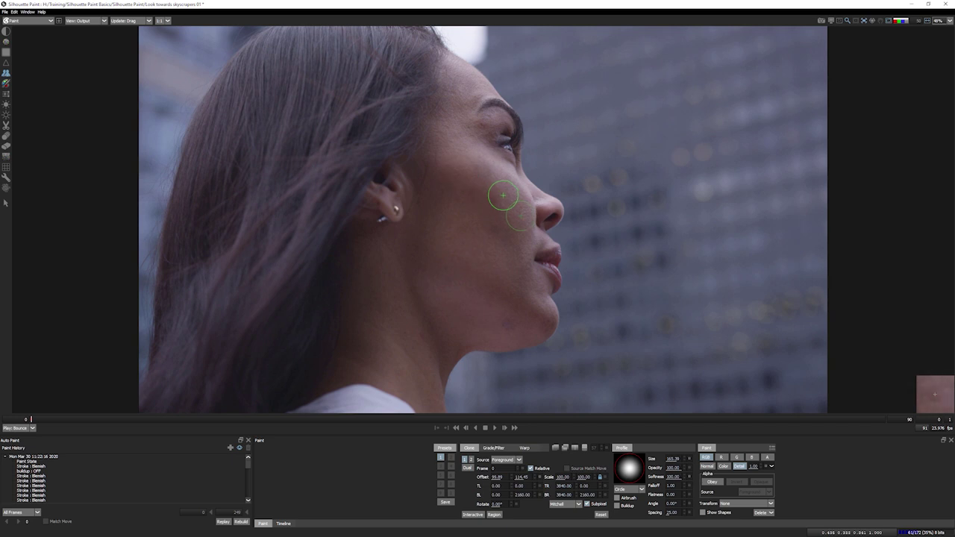
{"action": "left_click_drag", "start_coordinate": [505, 203], "coordinate": [488, 182]}
{"action": "scroll", "coordinate": [504, 188], "scroll_direction": "up", "scroll_amount": 3}
{"action": "left_click_drag", "start_coordinate": [657, 476], "coordinate": [651, 476]}
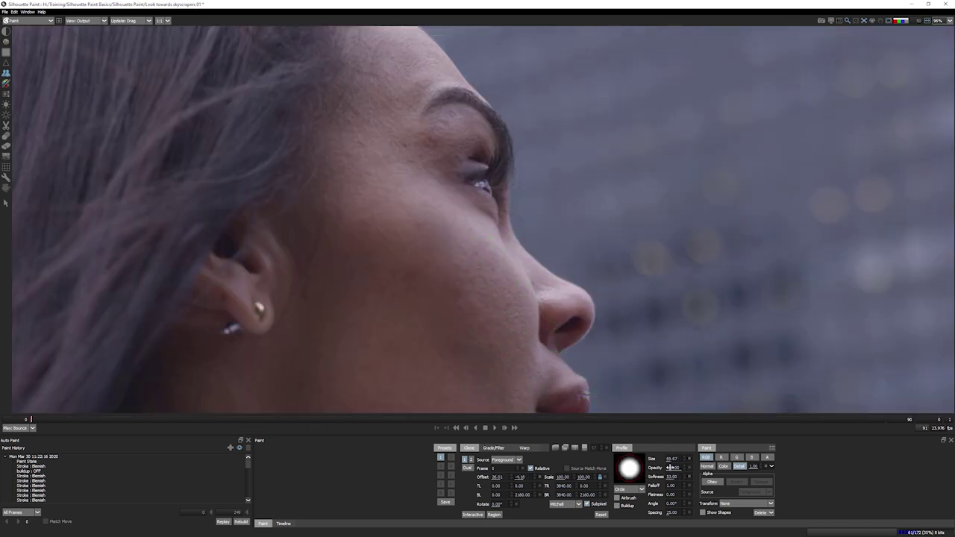
Clone skin detail from several source areas over the cheek with a brush size of about 70
{"action": "left_click_drag", "start_coordinate": [381, 215], "coordinate": [416, 233]}
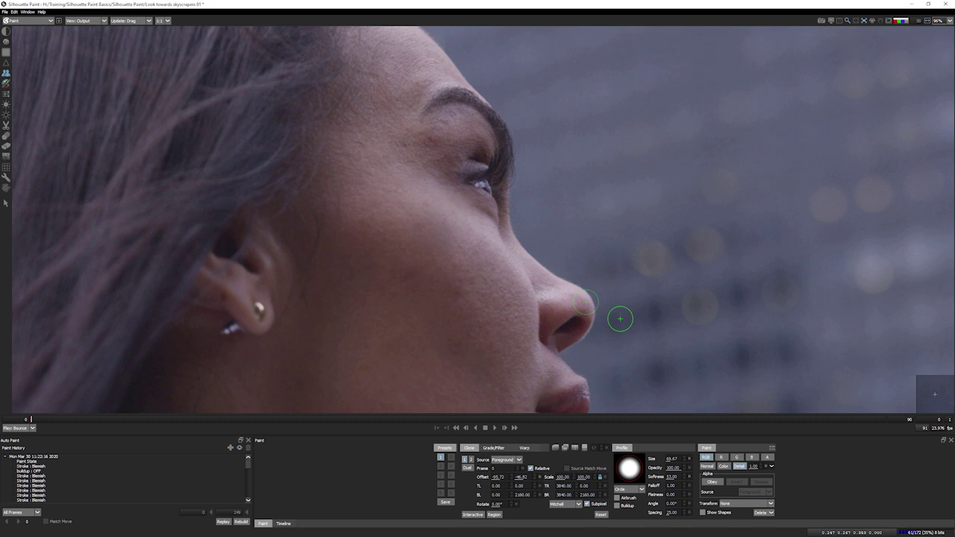
{"action": "mouse_move", "coordinate": [488, 363]}
{"action": "left_mouse_down"}
{"action": "mouse_move", "coordinate": [547, 251]}
{"action": "mouse_move", "coordinate": [521, 249]}
{"action": "mouse_move", "coordinate": [467, 182]}
{"action": "mouse_move", "coordinate": [463, 241]}
{"action": "mouse_move", "coordinate": [476, 338]}
{"action": "left_mouse_up"}
{"action": "left_click_drag", "start_coordinate": [422, 210], "coordinate": [440, 227]}
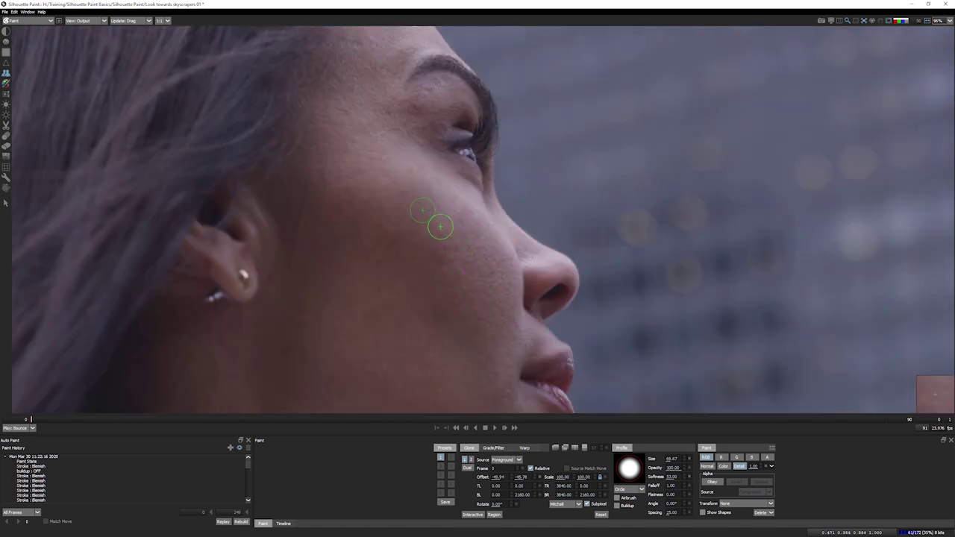
{"action": "mouse_move", "coordinate": [432, 259]}
{"action": "left_mouse_down"}
{"action": "mouse_move", "coordinate": [439, 248]}
{"action": "mouse_move", "coordinate": [491, 335]}
{"action": "left_mouse_up"}
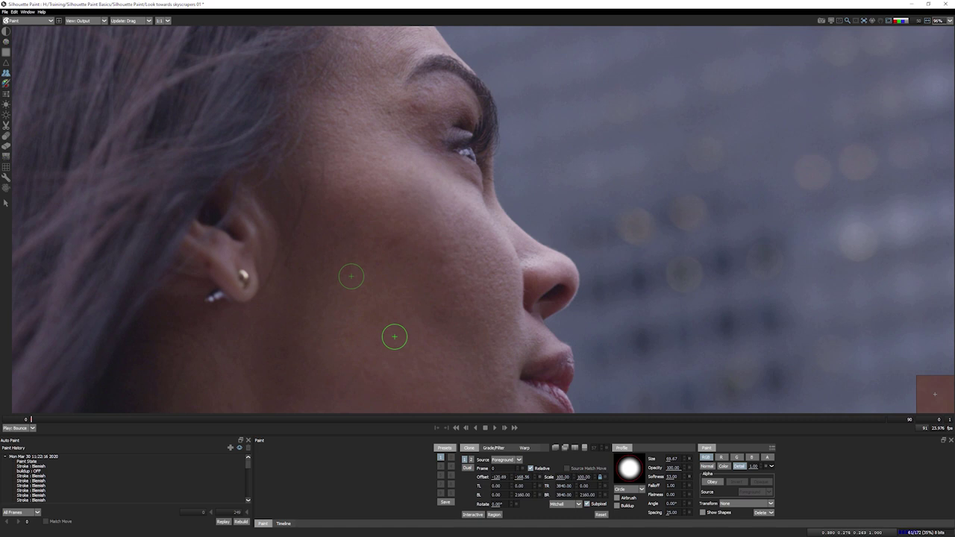
{"action": "mouse_move", "coordinate": [367, 365]}
{"action": "left_mouse_down"}
{"action": "mouse_move", "coordinate": [497, 186]}
{"action": "mouse_move", "coordinate": [414, 257]}
{"action": "mouse_move", "coordinate": [415, 218]}
{"action": "left_mouse_up"}
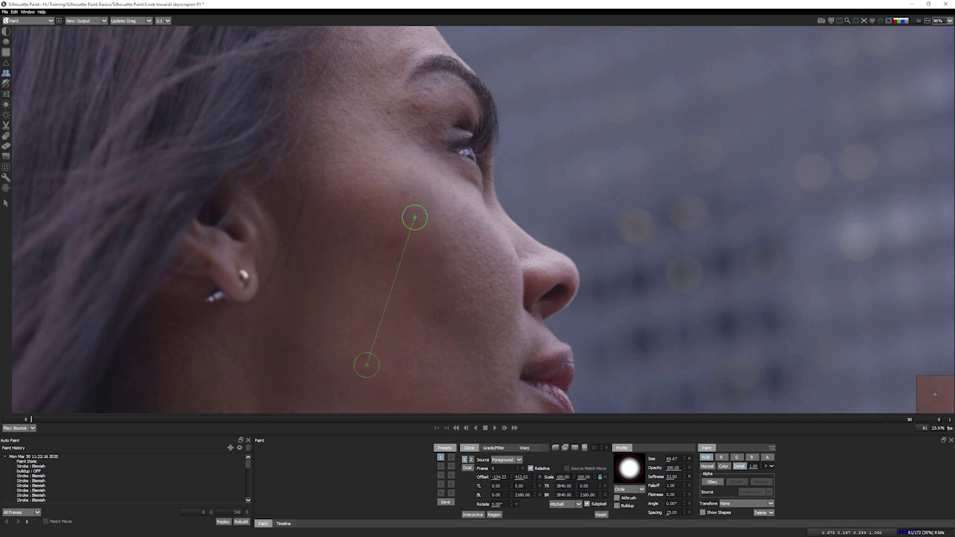
{"action": "left_click_drag", "start_coordinate": [364, 162], "coordinate": [421, 199]}
{"action": "mouse_move", "coordinate": [496, 320]}
{"action": "left_mouse_down"}
{"action": "mouse_move", "coordinate": [385, 200]}
{"action": "mouse_move", "coordinate": [411, 195]}
{"action": "mouse_move", "coordinate": [415, 207]}
{"action": "left_mouse_up"}
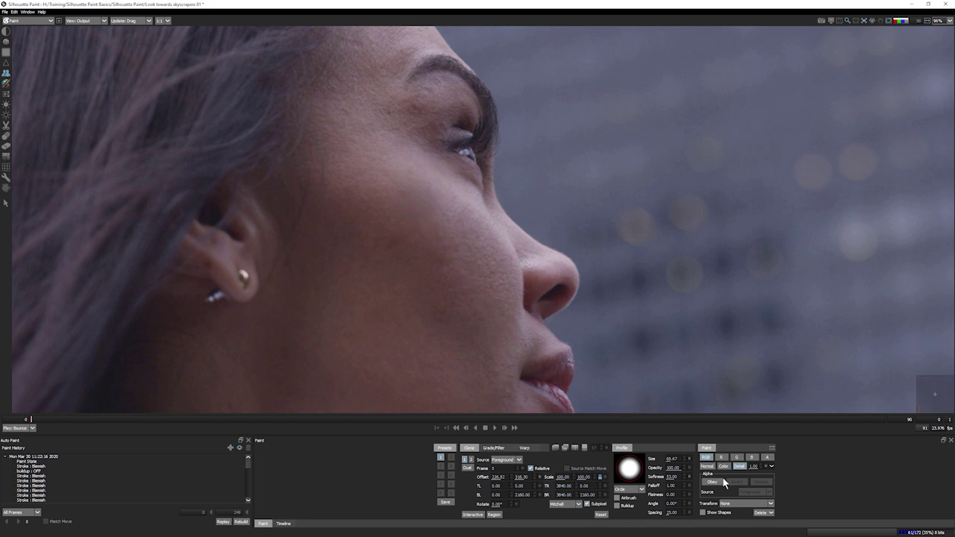
Enlarge the brush to about 135 and clone detail from new source offsets over the upper cheek
{"action": "left_click_drag", "start_coordinate": [486, 298], "coordinate": [512, 299], "text": "ctrl"}
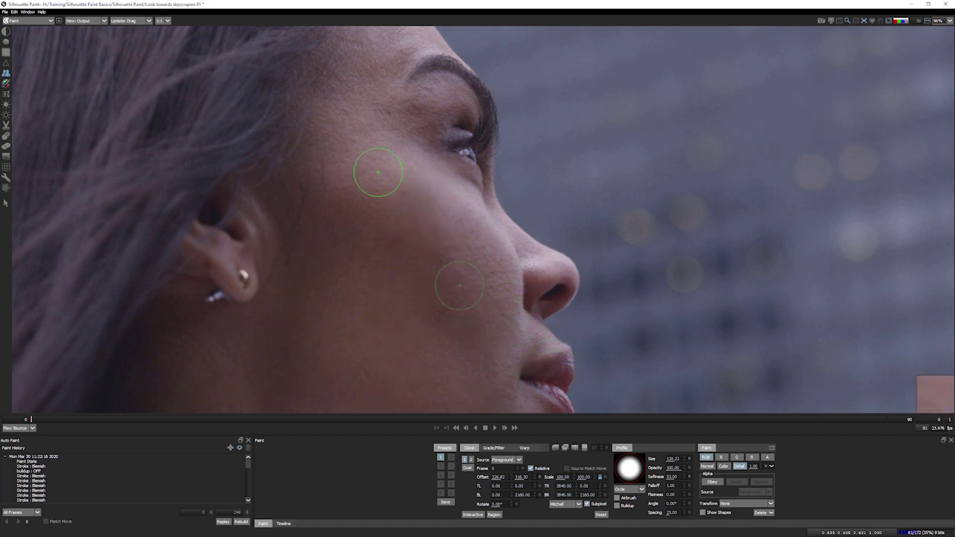
{"action": "left_click_drag", "start_coordinate": [359, 154], "coordinate": [405, 188], "text": "shift"}
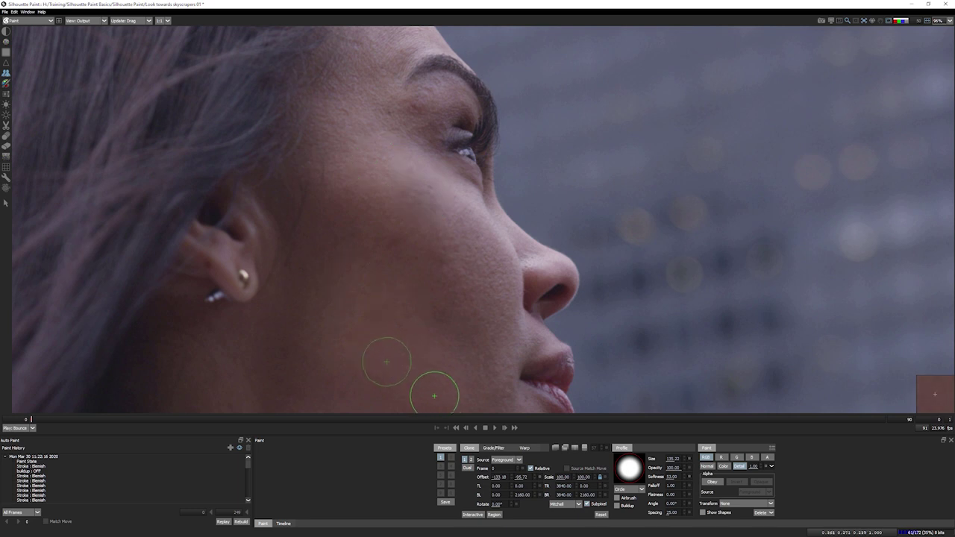
{"action": "left_click_drag", "start_coordinate": [369, 189], "coordinate": [419, 200], "text": "shift"}
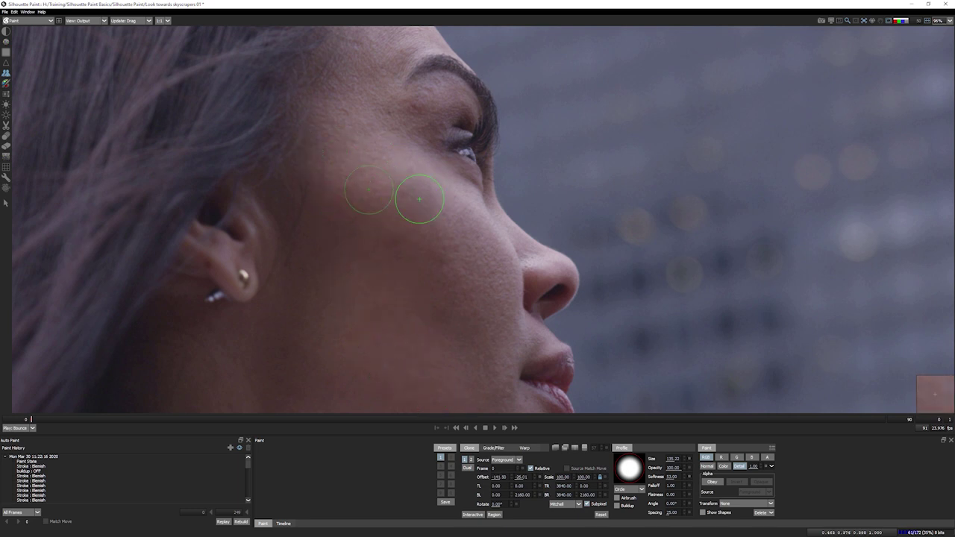
{"action": "mouse_move", "coordinate": [381, 55]}
{"action": "left_mouse_down", "text": "shift"}
{"action": "mouse_move", "coordinate": [418, 206]}
{"action": "mouse_move", "coordinate": [428, 200]}
{"action": "mouse_move", "coordinate": [379, 204]}
{"action": "left_mouse_up", "text": "shift"}
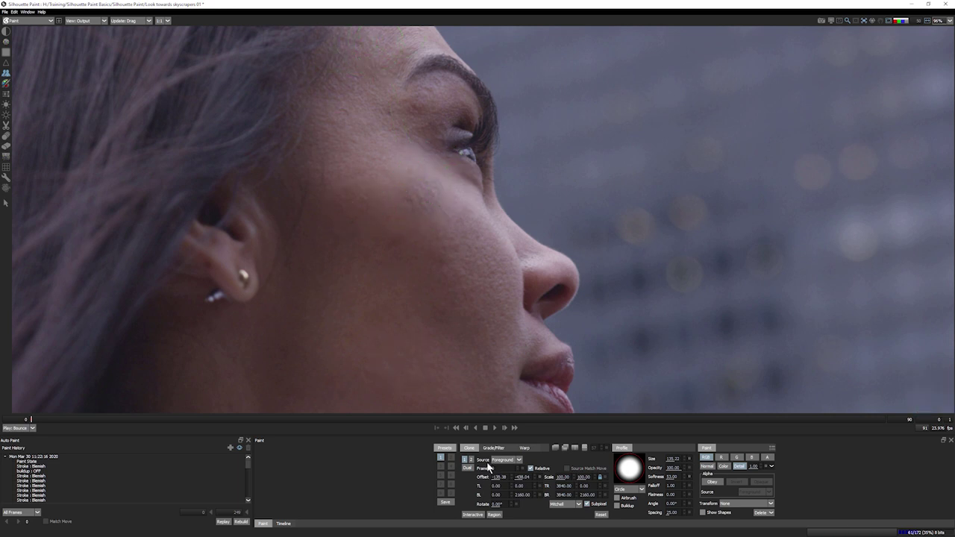
Try cloning skin from the neck and jaw onto the cheek in Normal mode, and undo the last stroke
{"action": "key", "text": "f"}
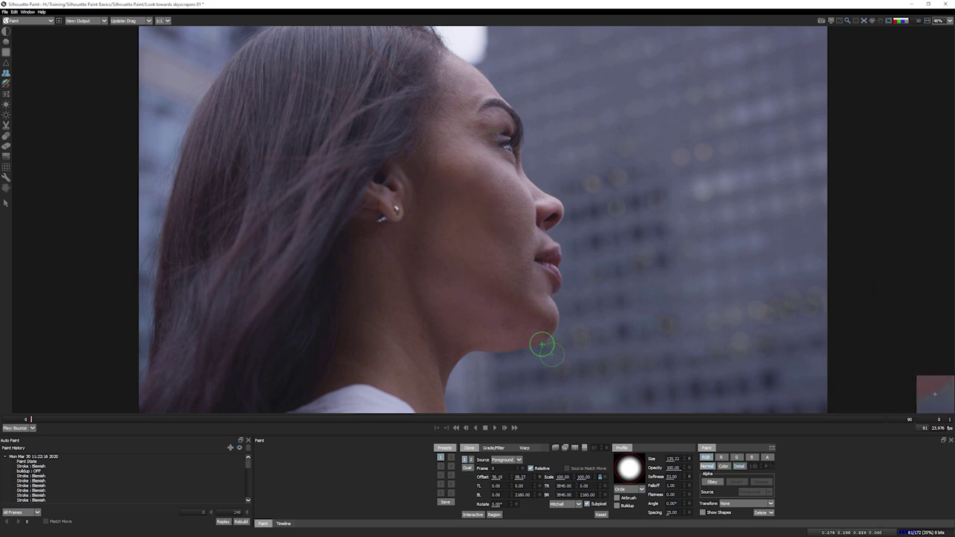
{"action": "left_click", "coordinate": [516, 339]}
{"action": "mouse_move", "coordinate": [465, 184]}
{"action": "left_mouse_down"}
{"action": "mouse_move", "coordinate": [472, 189]}
{"action": "mouse_move", "coordinate": [450, 176]}
{"action": "mouse_move", "coordinate": [473, 191]}
{"action": "left_mouse_up"}
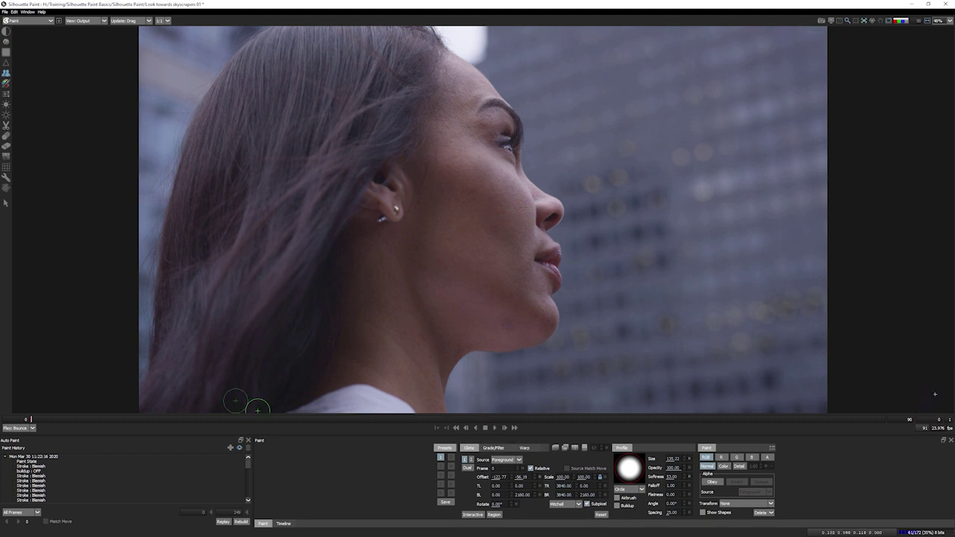
{"action": "left_click_drag", "start_coordinate": [38, 426], "coordinate": [116, 436]}
{"action": "left_click_drag", "start_coordinate": [470, 430], "coordinate": [3, 430]}
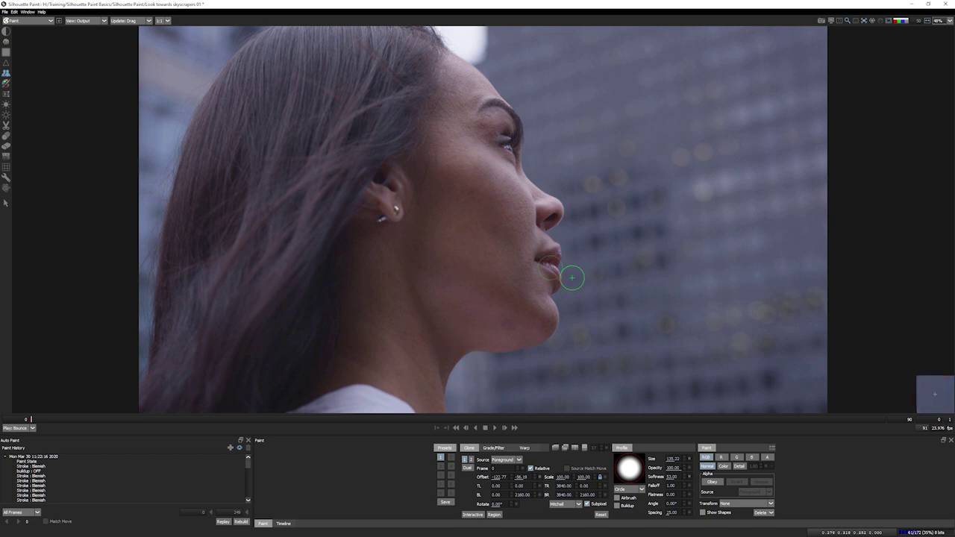
{"action": "mouse_move", "coordinate": [375, 362]}
{"action": "left_mouse_down"}
{"action": "mouse_move", "coordinate": [435, 147]}
{"action": "mouse_move", "coordinate": [484, 173]}
{"action": "left_mouse_up"}
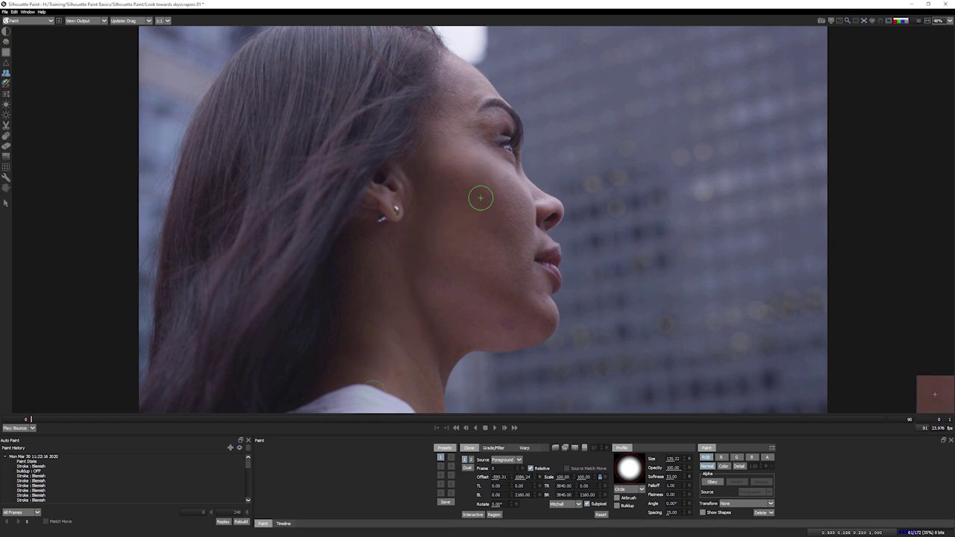
{"action": "mouse_move", "coordinate": [486, 327]}
{"action": "left_mouse_down"}
{"action": "mouse_move", "coordinate": [452, 171]}
{"action": "mouse_move", "coordinate": [500, 191]}
{"action": "left_mouse_up"}
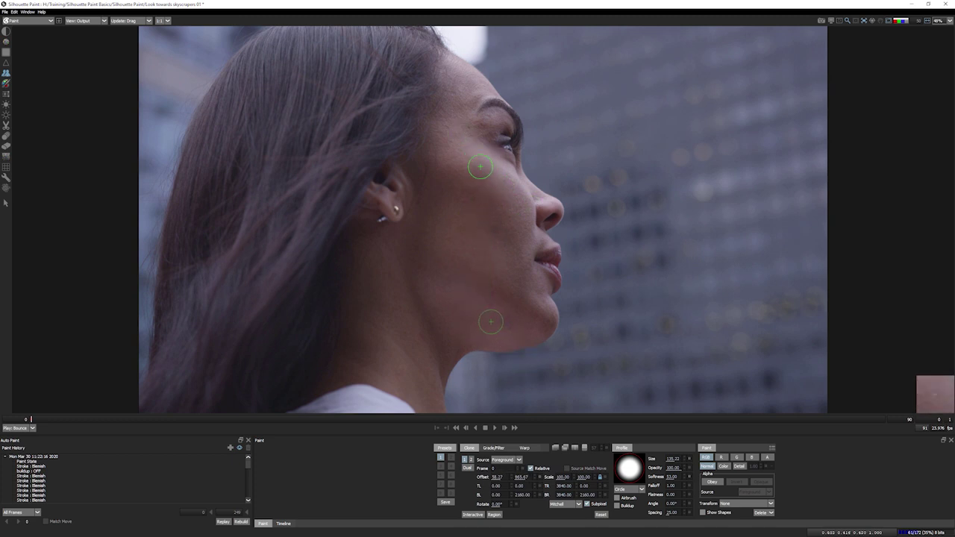
{"action": "left_click_drag", "start_coordinate": [471, 160], "coordinate": [522, 195]}
{"action": "key", "text": "ctrl+z"}
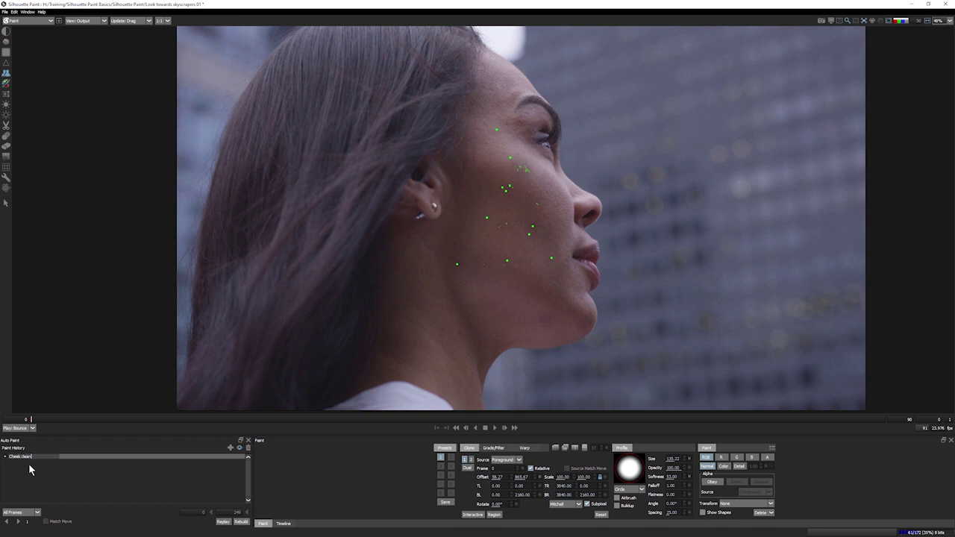
Name the existing group of strokes in the paint history "Cheek cleanup 1" and deselect it
{"action": "type", "text": "1"}
{"action": "key", "text": "Return"}
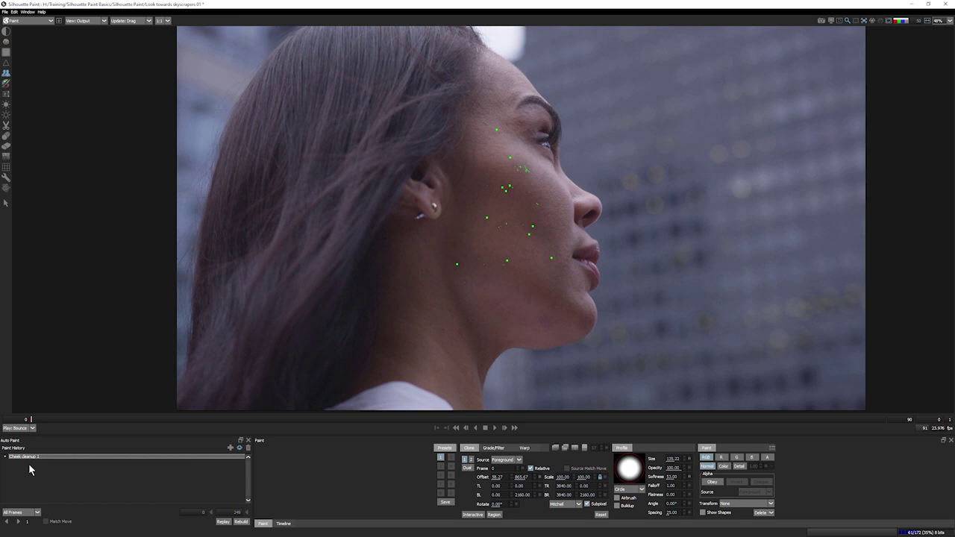
{"action": "left_click", "coordinate": [29, 464]}
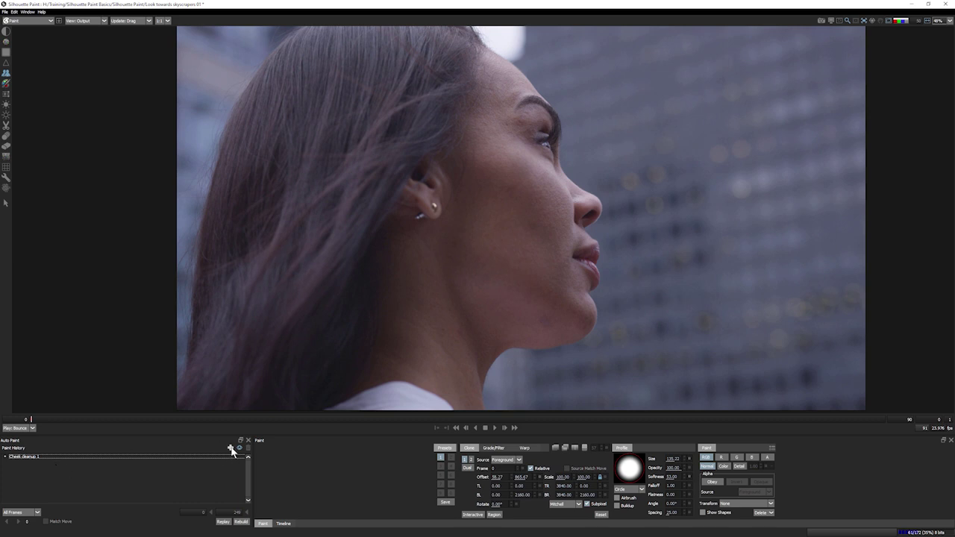
Add a new group to the paint history and name it "Chin cleanup 1"
{"action": "left_click", "coordinate": [231, 448]}
{"action": "double_click", "coordinate": [43, 461]}
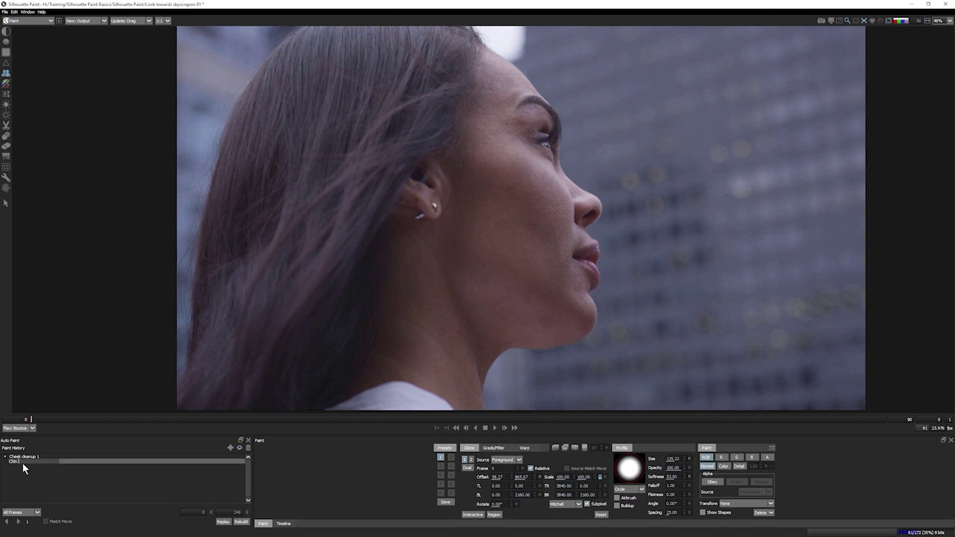
{"action": "type", "text": "Chin cleanup 1"}
{"action": "key", "text": "Return"}
Examine the chin blemish in the color layer, the detail layer and the final output, with the Color paint mode chosen
{"action": "scroll", "coordinate": [558, 333], "scroll_direction": "up", "scroll_amount": 4}
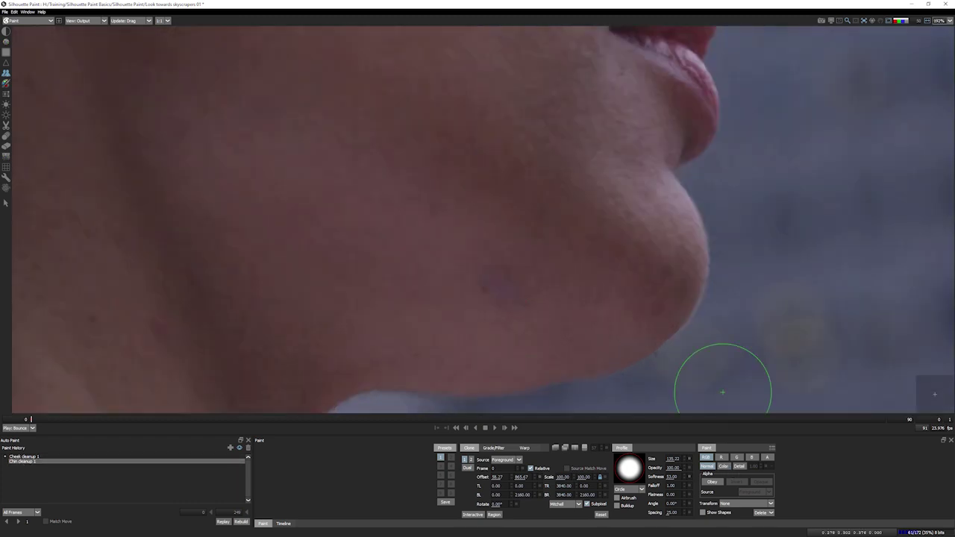
{"action": "key", "text": "3"}
{"action": "key", "text": "4"}
{"action": "key", "text": "3"}
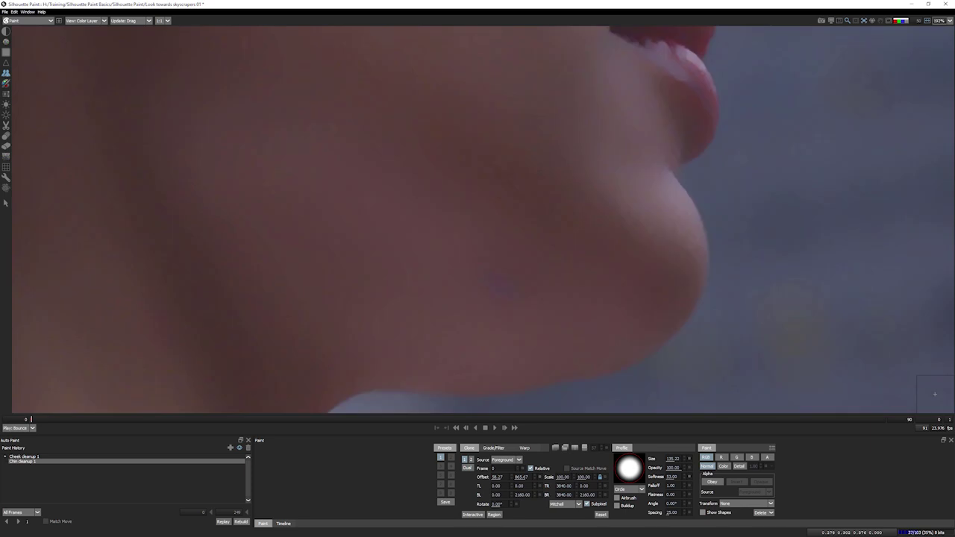
{"action": "key", "text": "d"}
{"action": "key", "text": "c"}
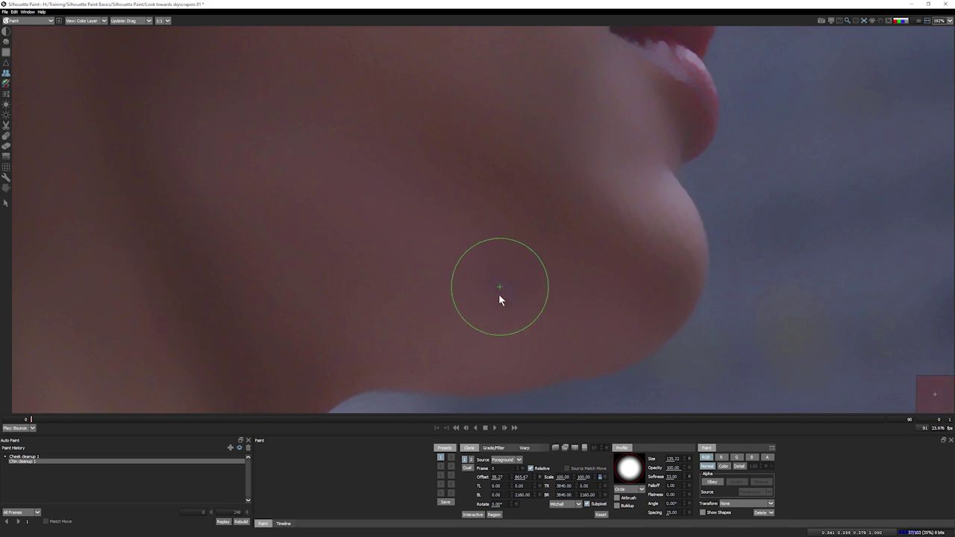
{"action": "key", "text": "d"}
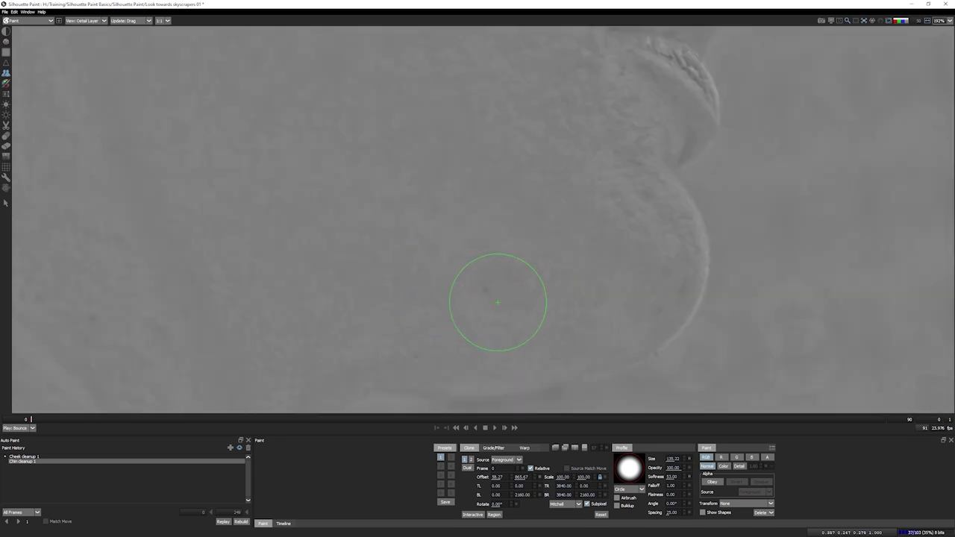
{"action": "key", "text": "c"}
{"action": "key", "text": "o"}
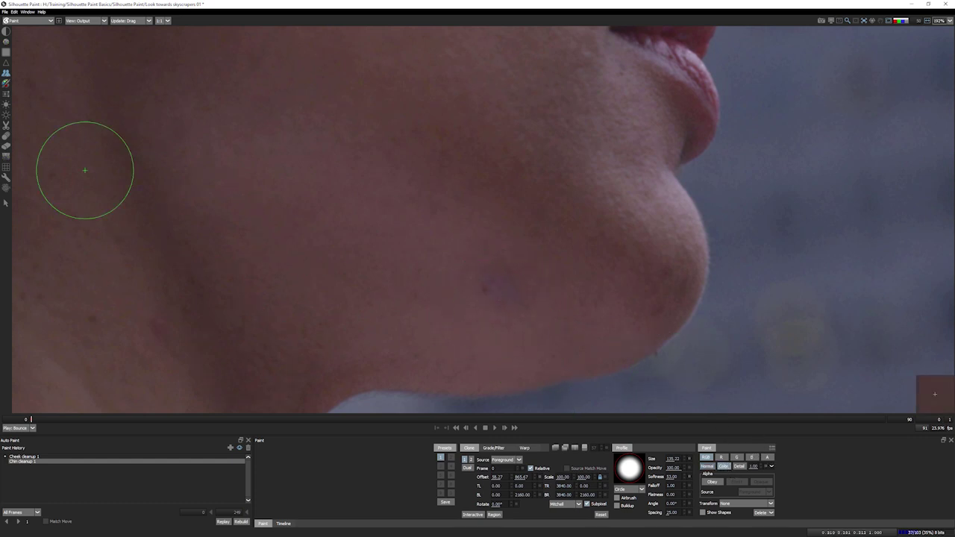
Try cloning color from the nearby jaw skin over the chin blemish at 50 opacity, and undo the stroke
{"action": "left_click_drag", "start_coordinate": [511, 300], "coordinate": [397, 260]}
{"action": "left_click_drag", "start_coordinate": [667, 467], "coordinate": [643, 467]}
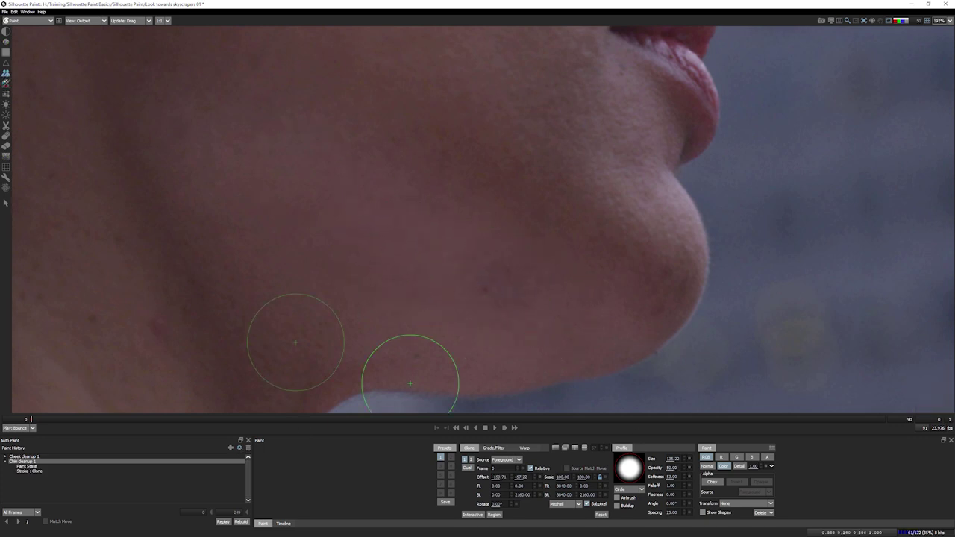
{"action": "key", "text": "ctrl+z"}
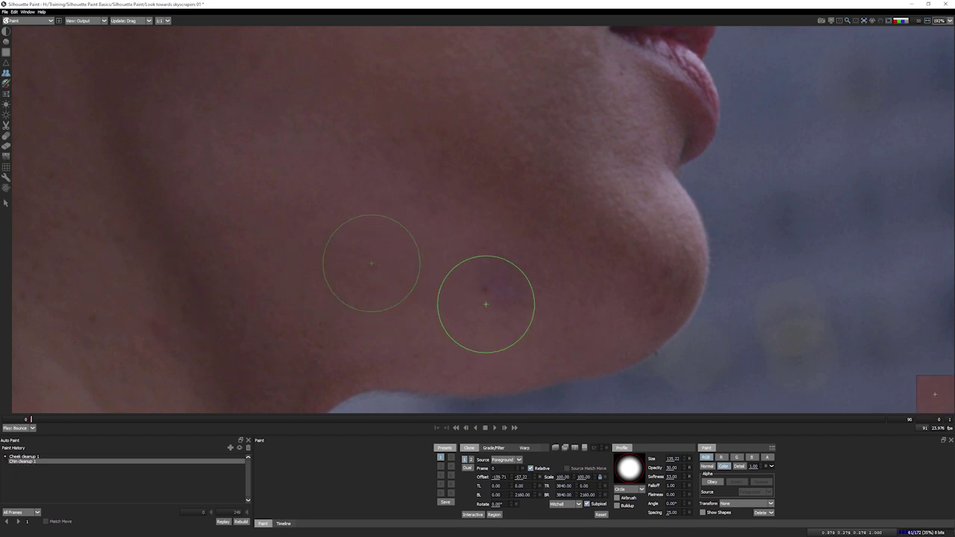
Sample the skin color just below the chin blemish with the Color brush and paint it over the blemish in Color mode
{"action": "left_click", "coordinate": [6, 84]}
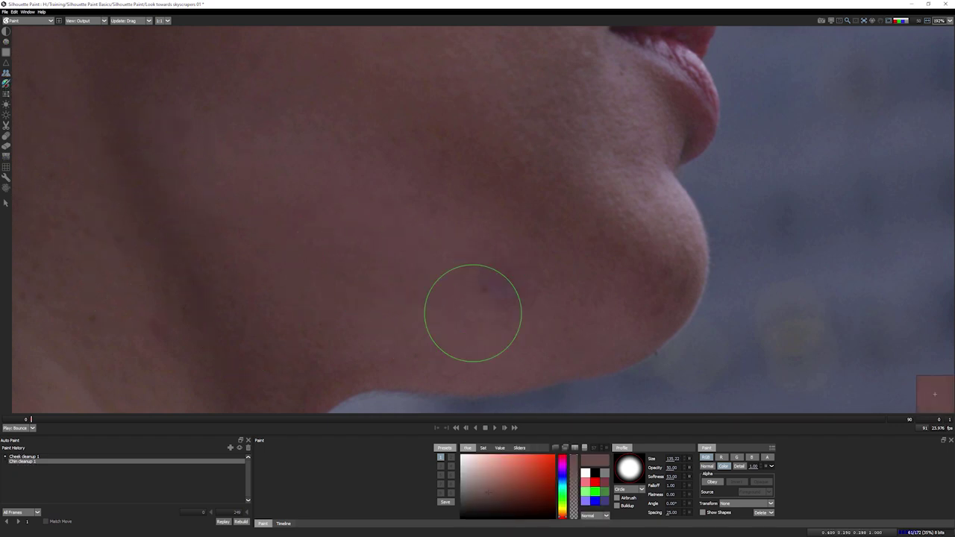
{"action": "left_click", "coordinate": [482, 337], "text": "ctrl"}
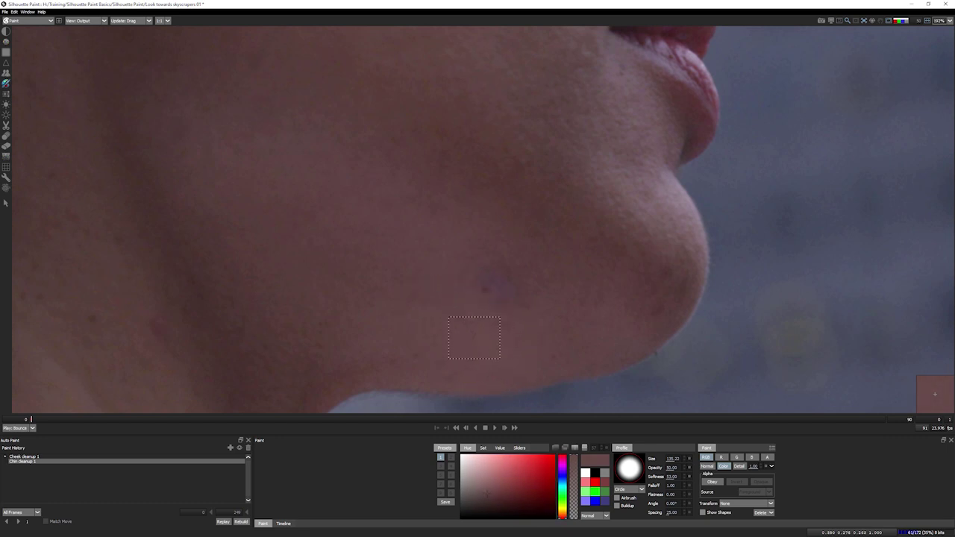
{"action": "left_click", "coordinate": [507, 286]}
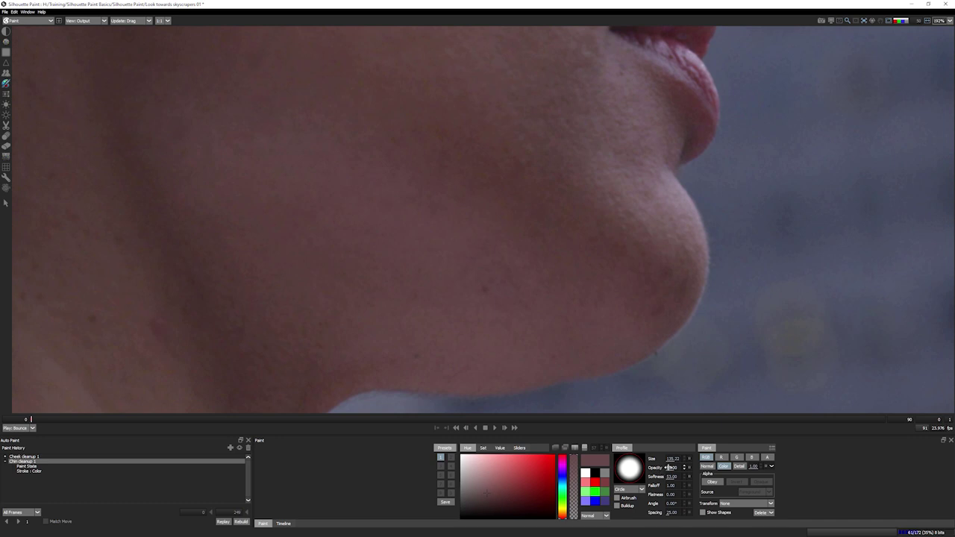
Lower the Color brush's opacity, enlarge it to about 200, and paint sampled skin color along the chin and jaw
{"action": "left_click_drag", "start_coordinate": [652, 467], "coordinate": [654, 468]}
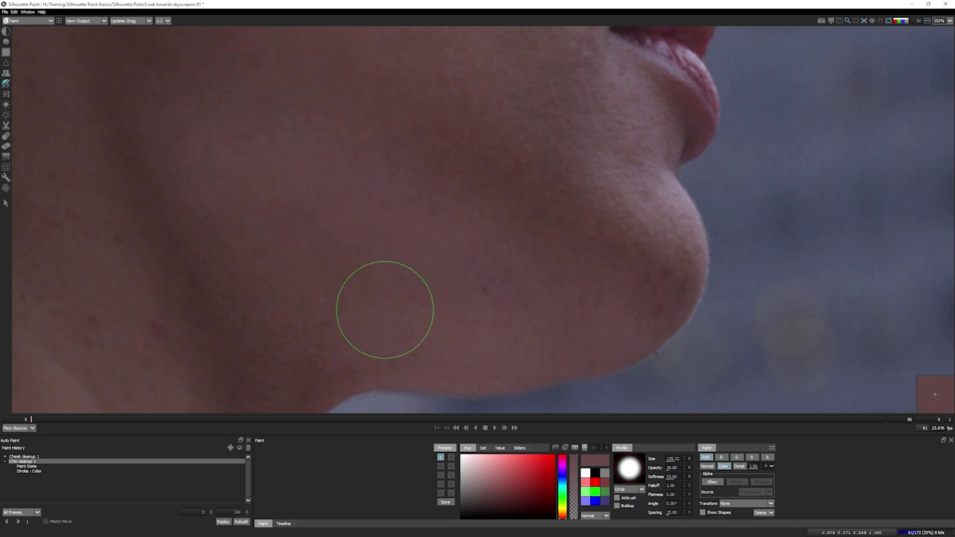
{"action": "left_click_drag", "start_coordinate": [349, 314], "coordinate": [406, 320]}
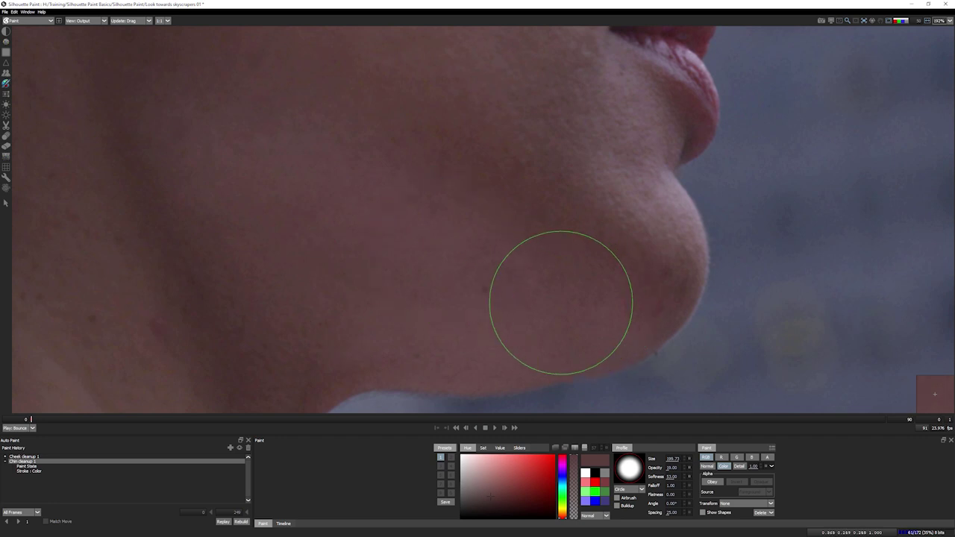
{"action": "mouse_move", "coordinate": [372, 199]}
{"action": "left_mouse_down"}
{"action": "mouse_move", "coordinate": [434, 277]}
{"action": "mouse_move", "coordinate": [300, 251]}
{"action": "mouse_move", "coordinate": [256, 175]}
{"action": "mouse_move", "coordinate": [448, 254]}
{"action": "left_mouse_up"}
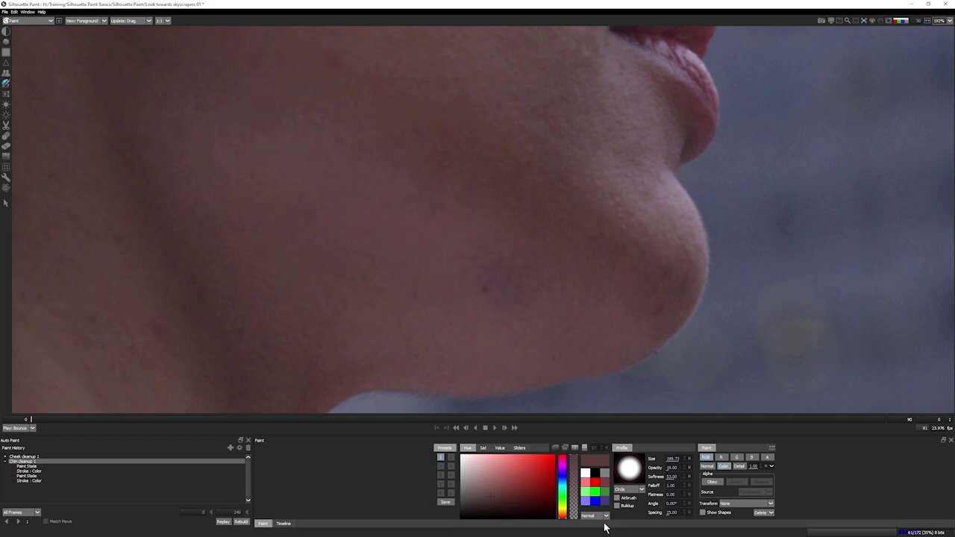
Compare the whole face with the original foreground, and paint skin color sampled from the neck below the jaw over the jaw area
{"action": "key", "text": "f"}
{"action": "key", "text": "1"}
{"action": "key", "text": "2"}
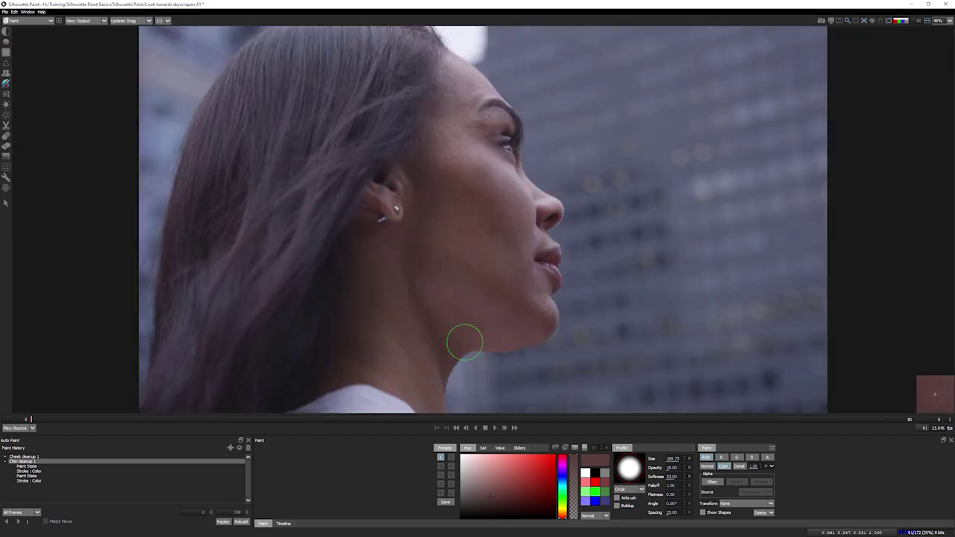
{"action": "left_click", "coordinate": [448, 354], "text": "ctrl"}
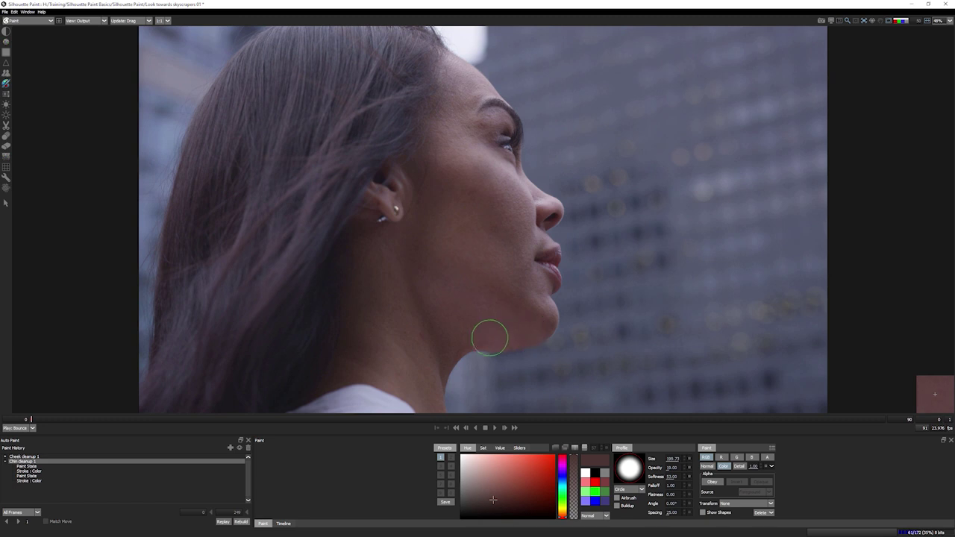
{"action": "left_click", "coordinate": [428, 290], "text": "ctrl"}
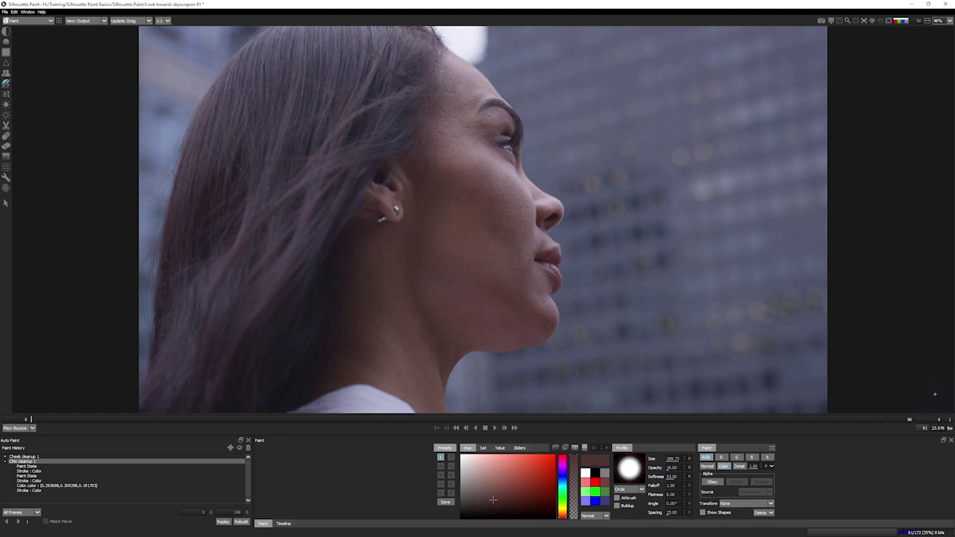
Clone skin detail over the chin area in Detail mode, compare it with the original foreground, and return the paint mode to Normal
{"action": "key", "text": "c"}
{"action": "key", "text": "1"}
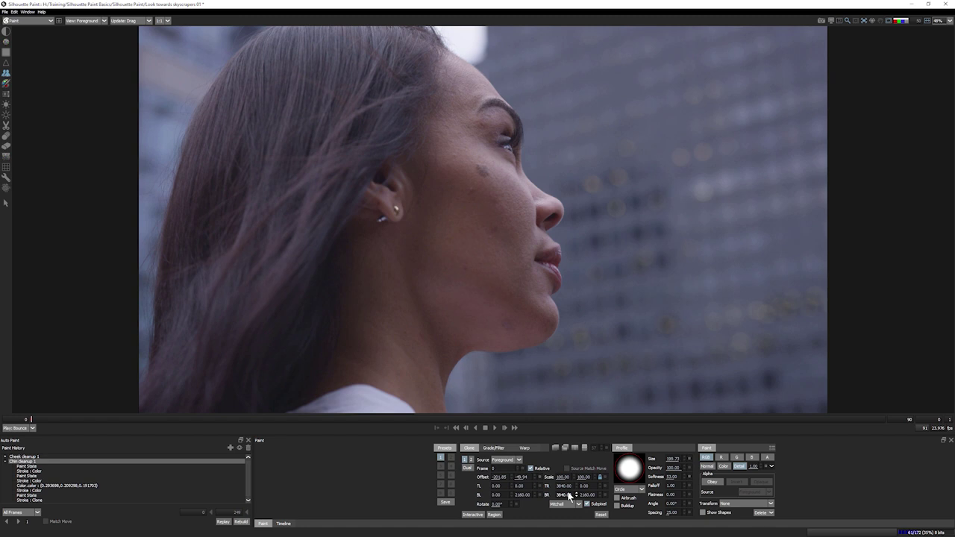
{"action": "key", "text": "3"}
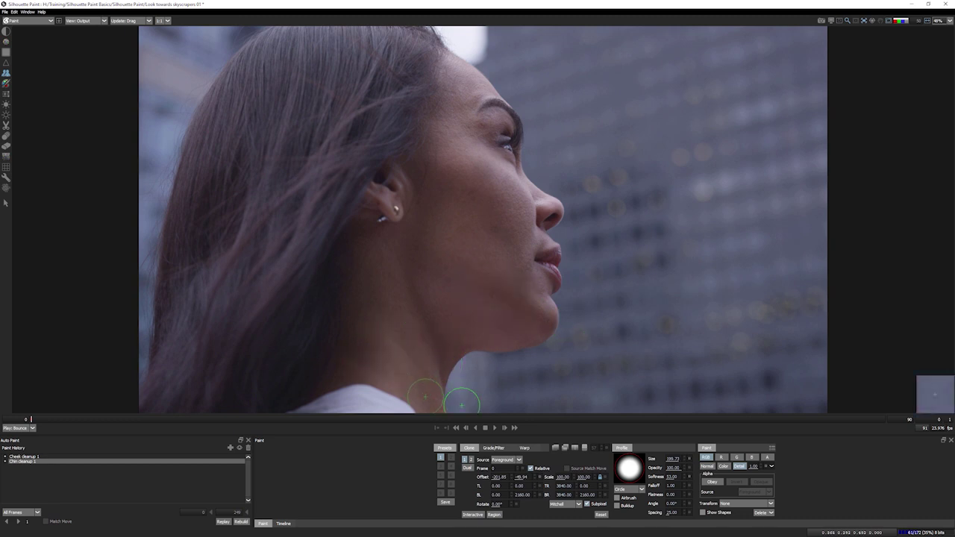
{"action": "left_click", "coordinate": [708, 467]}
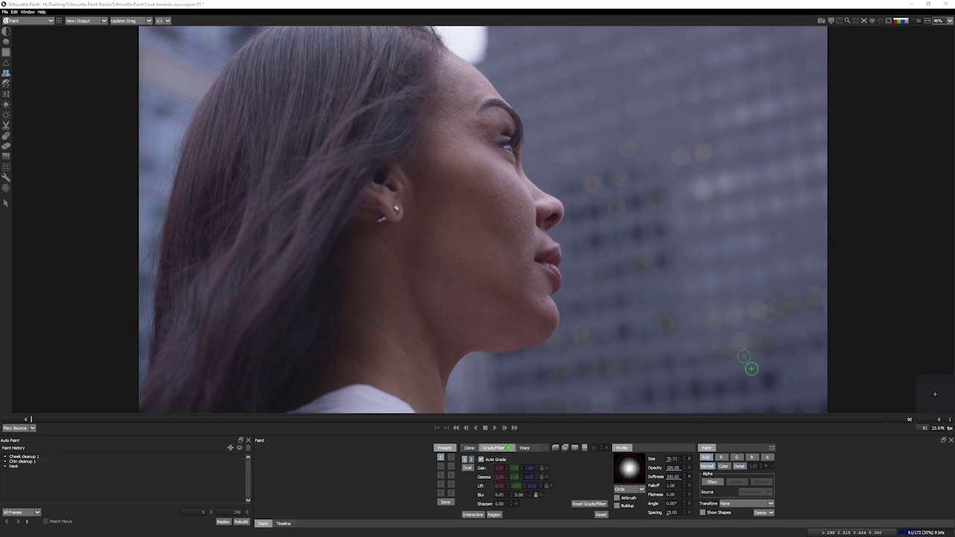
Show the clone settings and compare the retouched face with the original foreground
{"action": "left_click", "coordinate": [469, 448]}
{"action": "key", "text": "1"}
{"action": "key", "text": "4"}
{"action": "key", "text": "1"}
{"action": "key", "text": "4"}
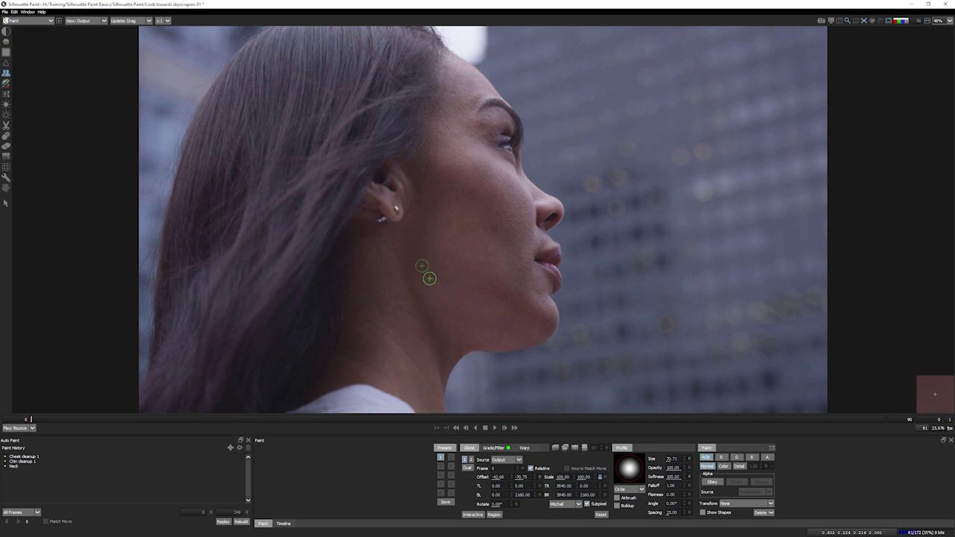
Set the transform for the "Cheek cleanup 1" group to Cheek and auto paint the group forward with Match Move enabled
{"action": "left_click", "coordinate": [30, 457]}
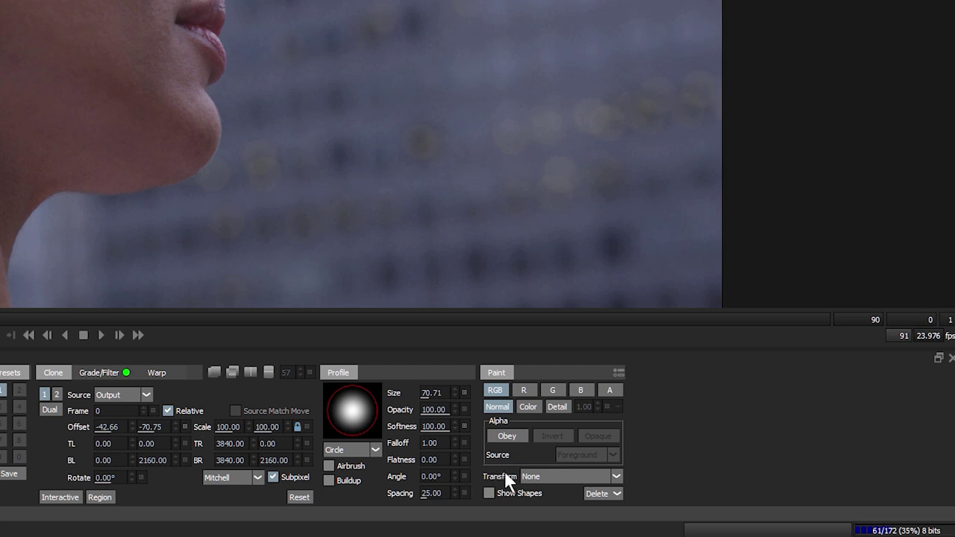
{"action": "left_click", "coordinate": [552, 476]}
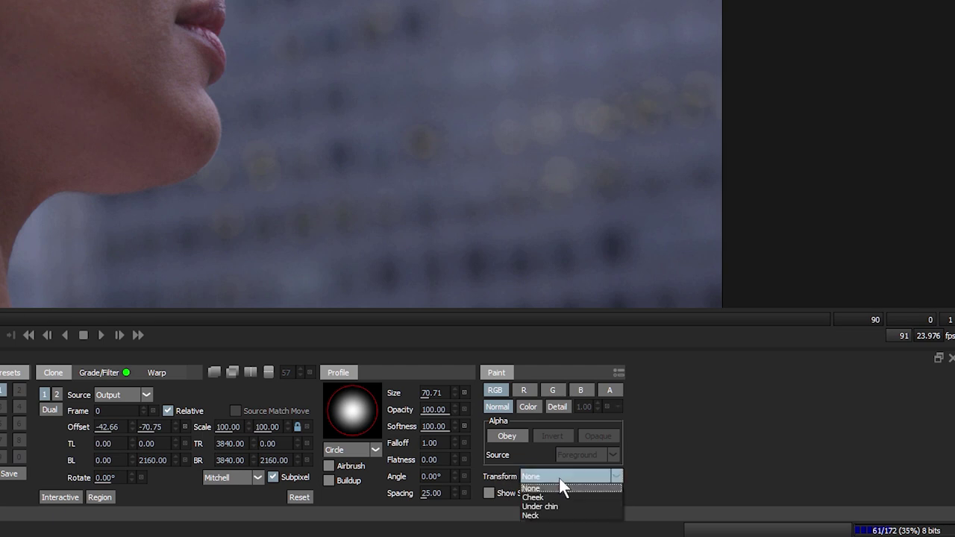
{"action": "left_click", "coordinate": [548, 497]}
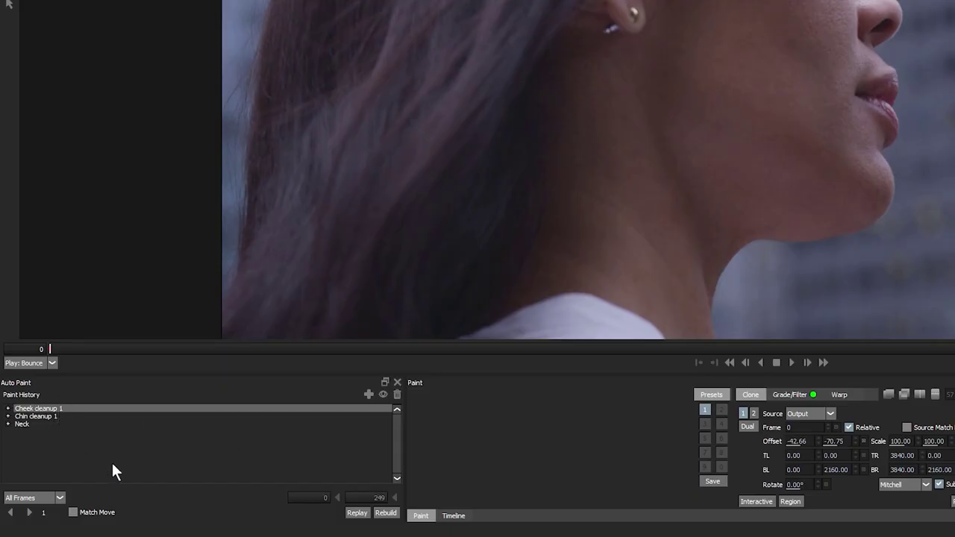
{"action": "left_click", "coordinate": [73, 512]}
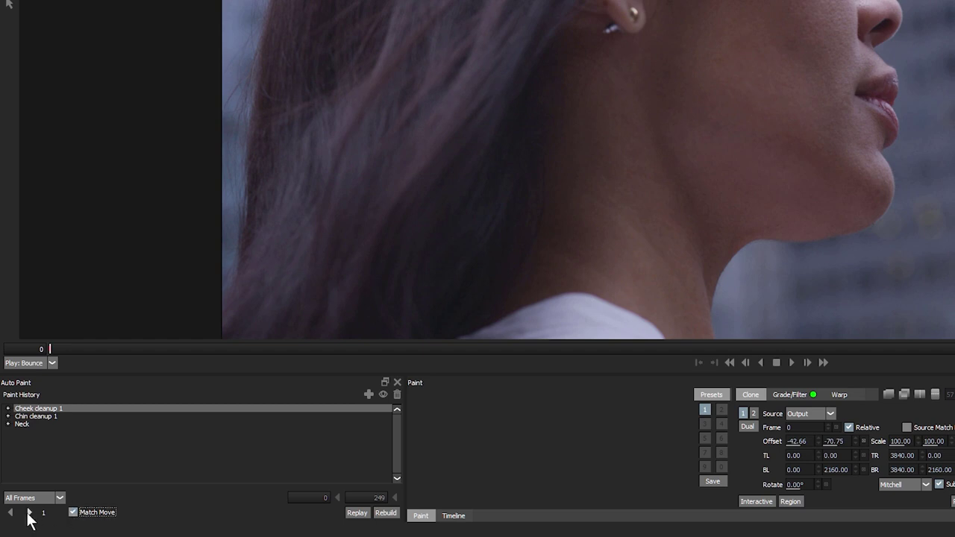
{"action": "left_click", "coordinate": [30, 514]}
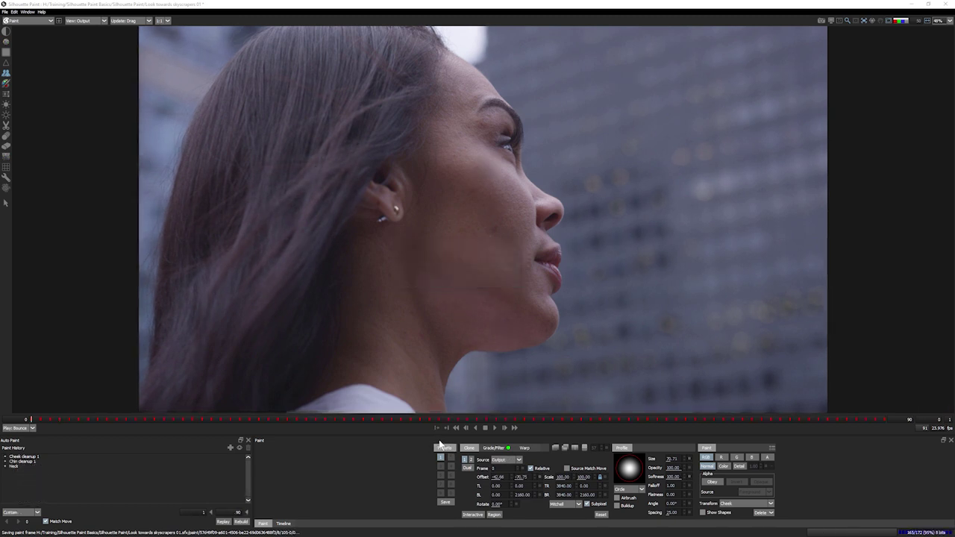
Play back the shot to check the match-moved cheek cleanup, and return to the first frame
{"action": "left_click", "coordinate": [497, 427]}
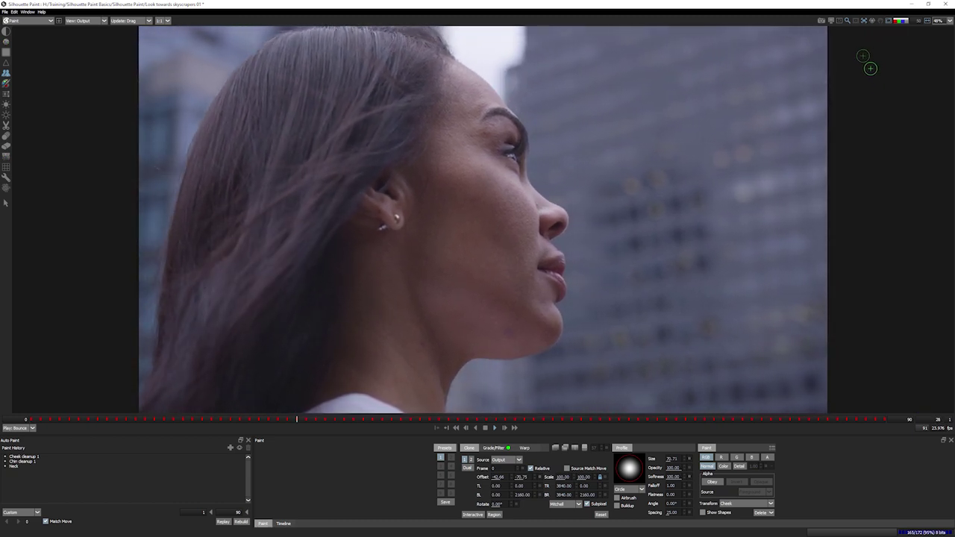
{"action": "left_click", "coordinate": [865, 23]}
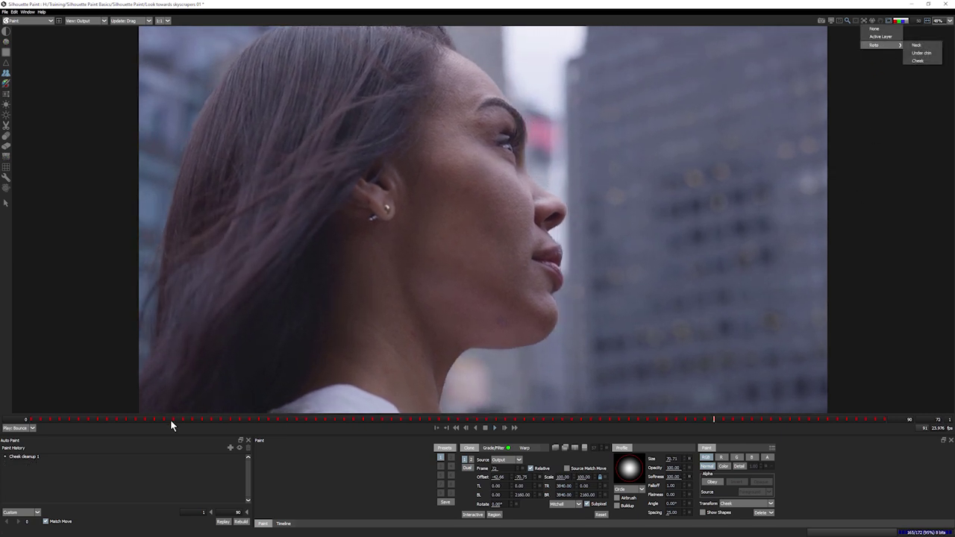
{"action": "left_click_drag", "start_coordinate": [36, 419], "coordinate": [5, 426]}
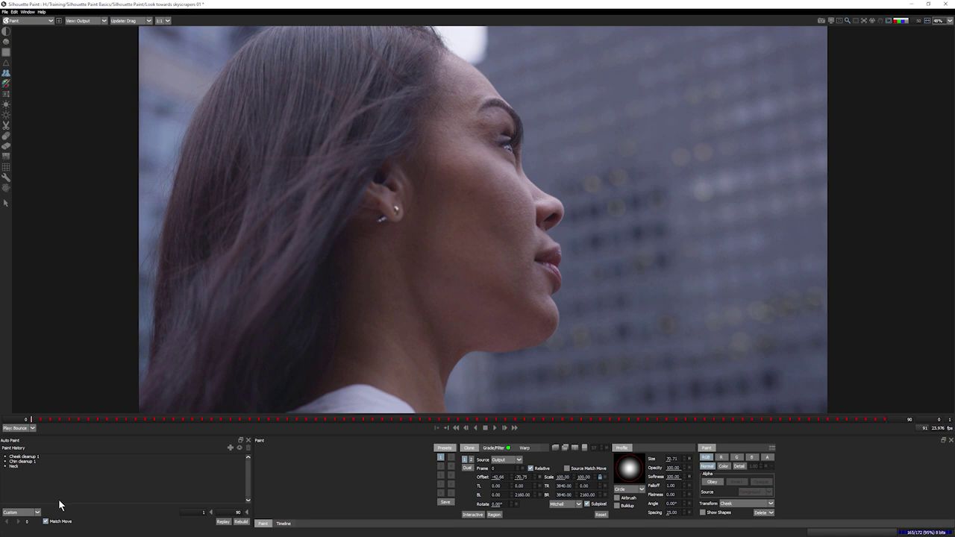
Select the "Chin cleanup 1" group in the paint history and set the paint transform to Under chin
{"action": "left_click", "coordinate": [30, 465]}
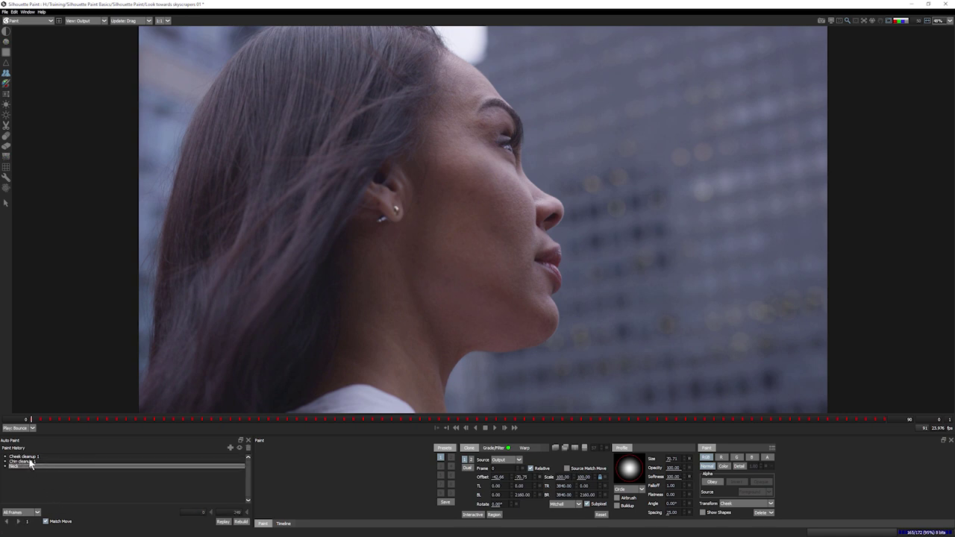
{"action": "left_click", "coordinate": [28, 461]}
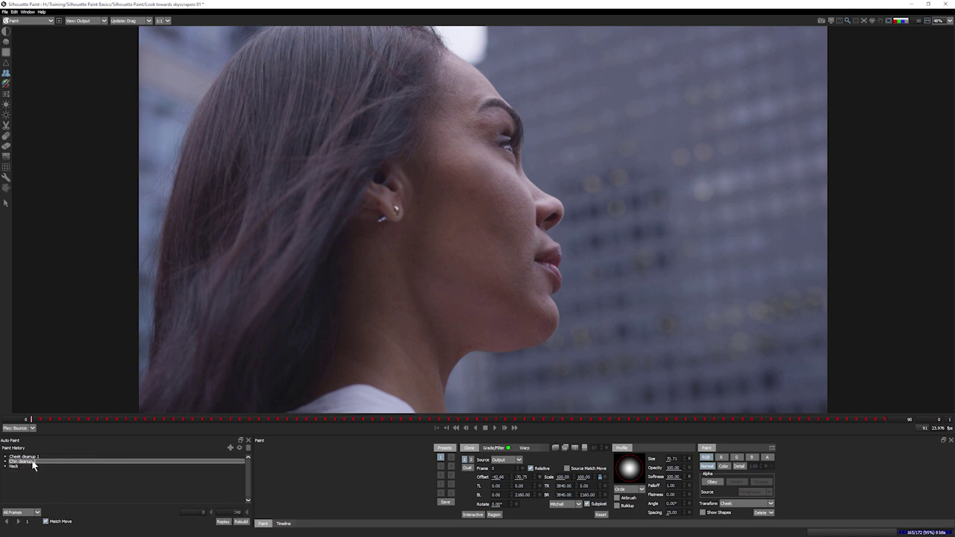
{"action": "left_click", "coordinate": [745, 504]}
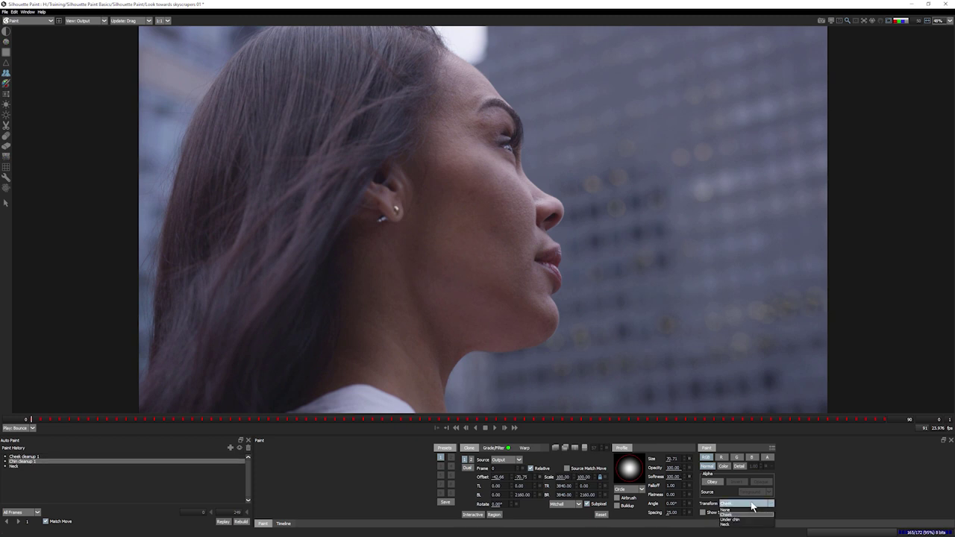
{"action": "left_click", "coordinate": [746, 519]}
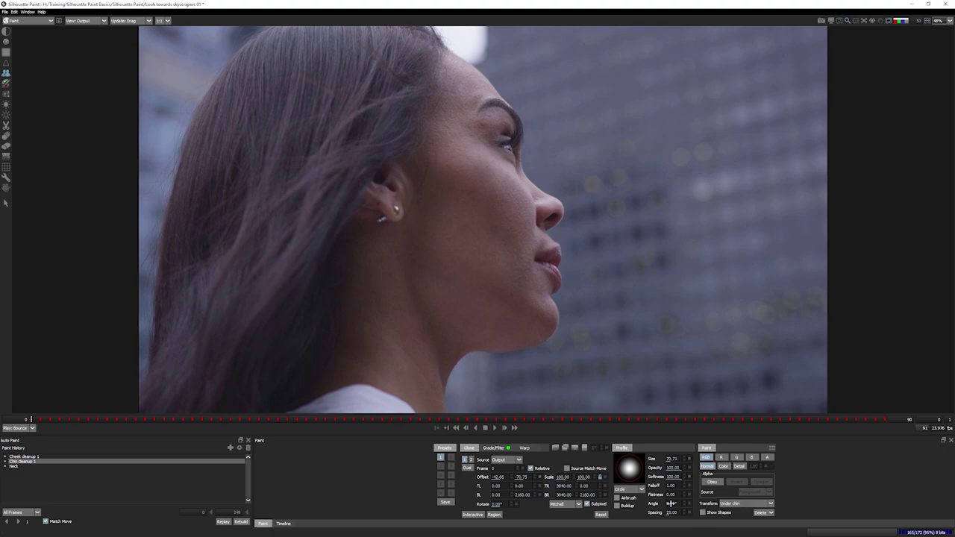
Try the Custom frame range for Auto Paint, and set the range to Work
{"action": "left_click", "coordinate": [22, 512]}
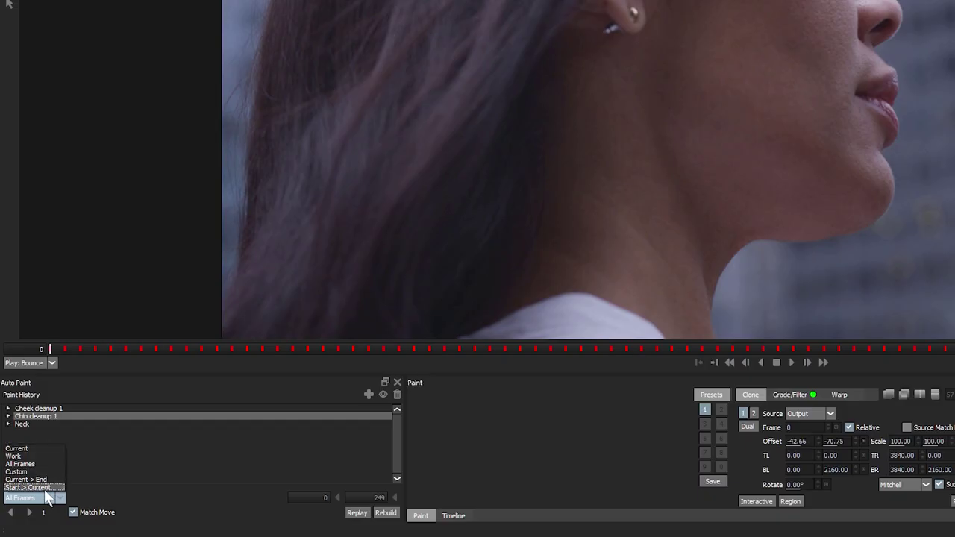
{"action": "left_click", "coordinate": [24, 455]}
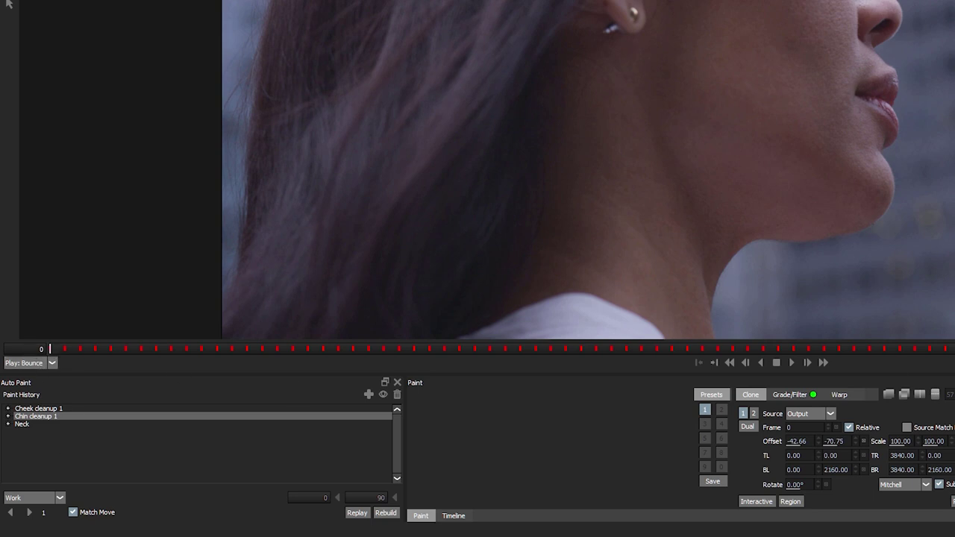
{"action": "left_click", "coordinate": [38, 500]}
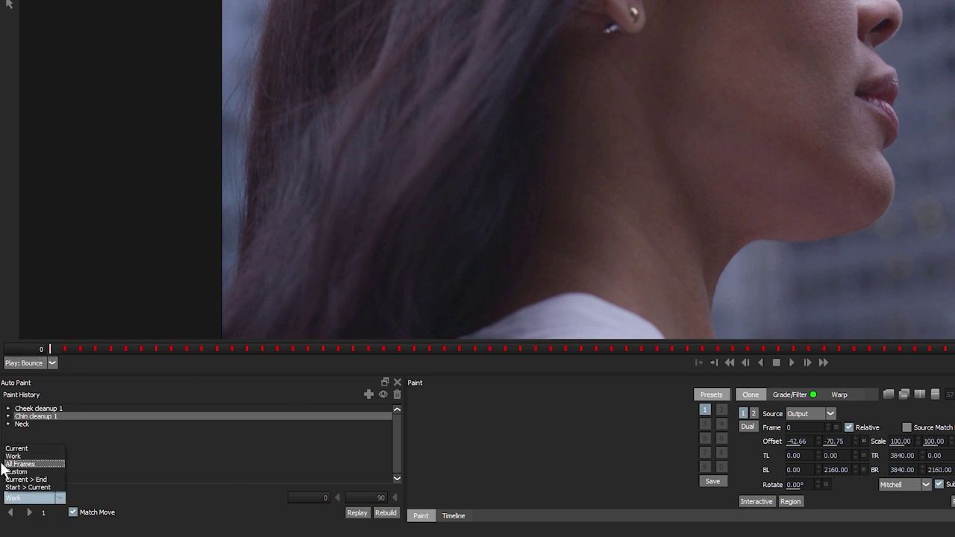
{"action": "left_click", "coordinate": [47, 472]}
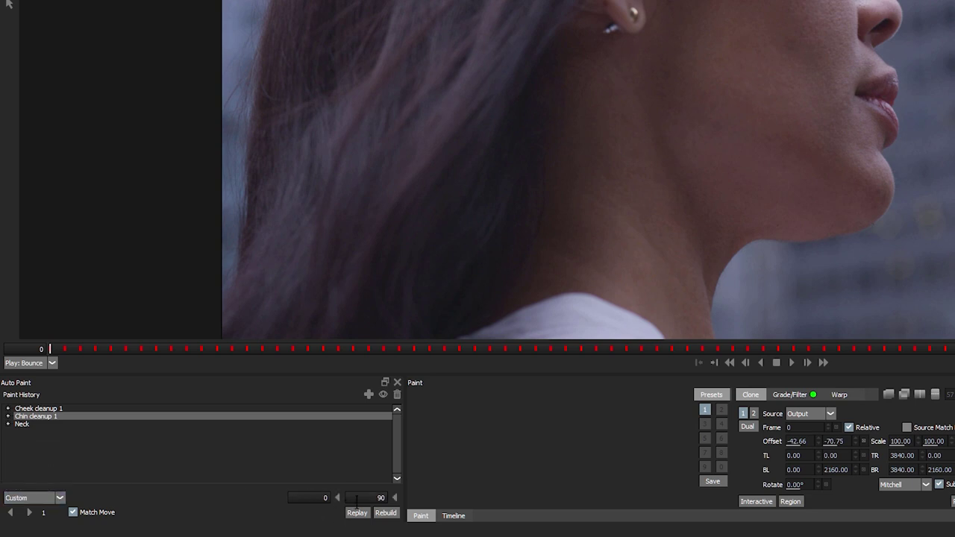
{"action": "left_click", "coordinate": [46, 495]}
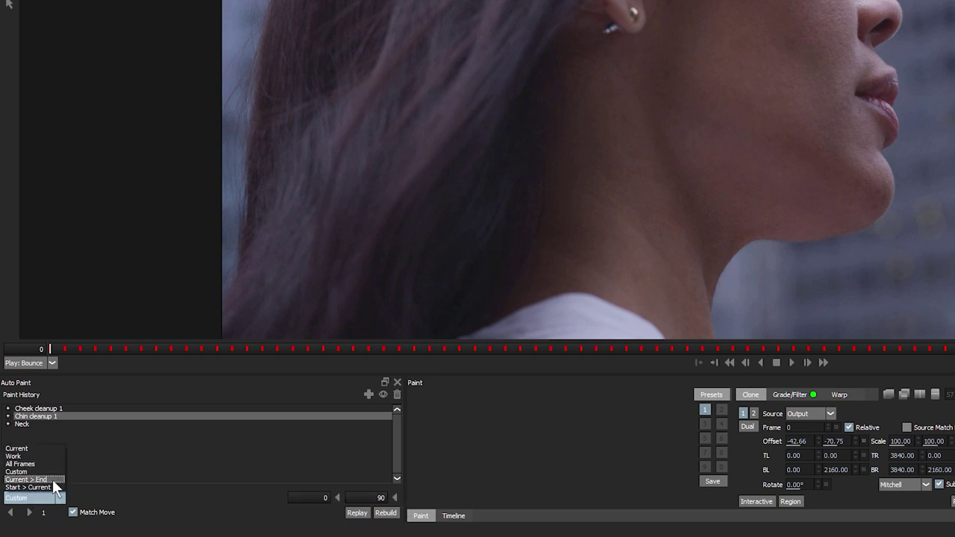
{"action": "left_click", "coordinate": [57, 470]}
{"action": "left_click", "coordinate": [59, 497]}
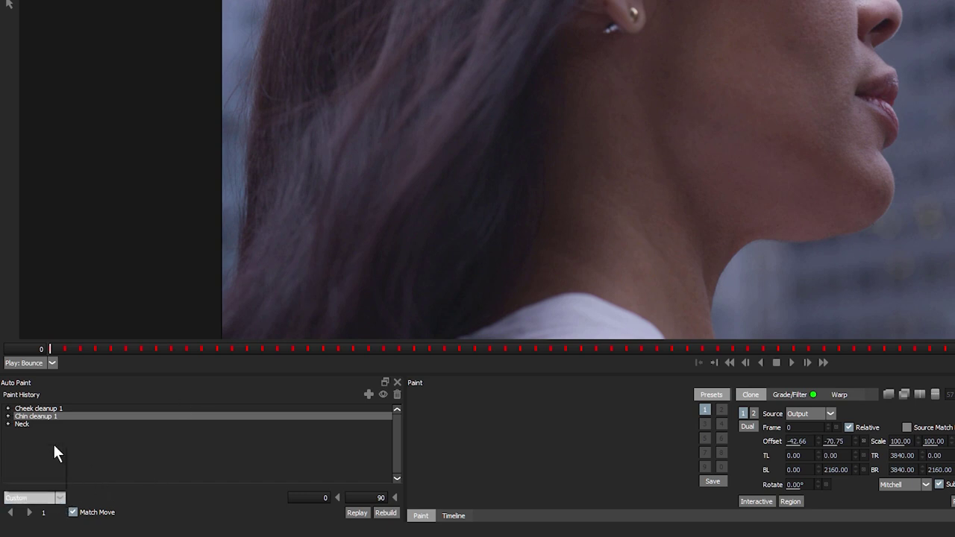
{"action": "left_click", "coordinate": [49, 457]}
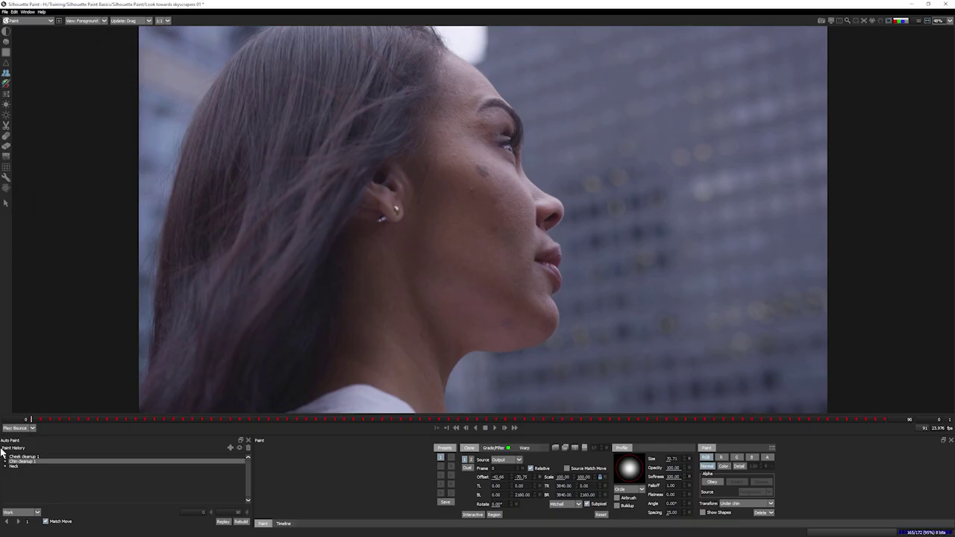
Auto paint the "Chin cleanup 1" group forward over the work range and compare the output with the original foreground
{"action": "left_click", "coordinate": [18, 522]}
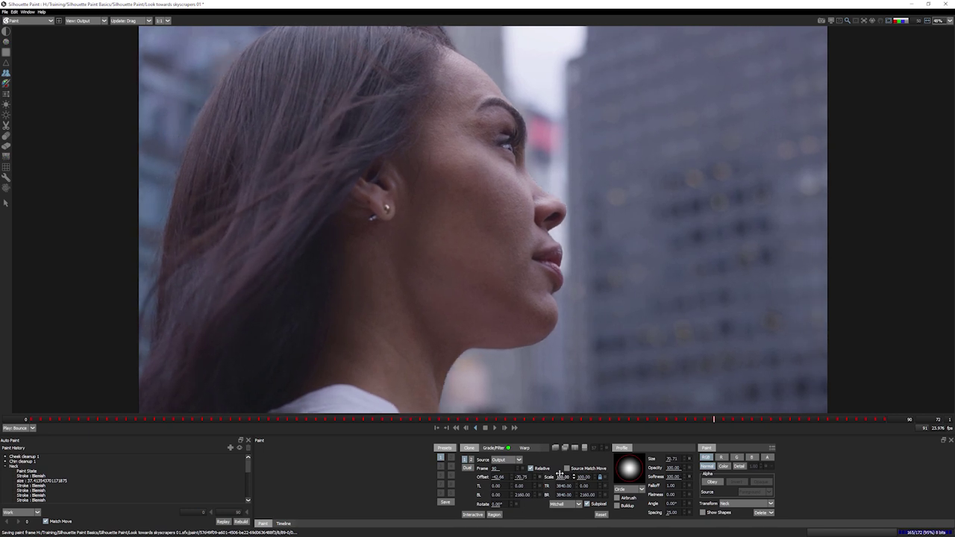
{"action": "key", "text": "1"}
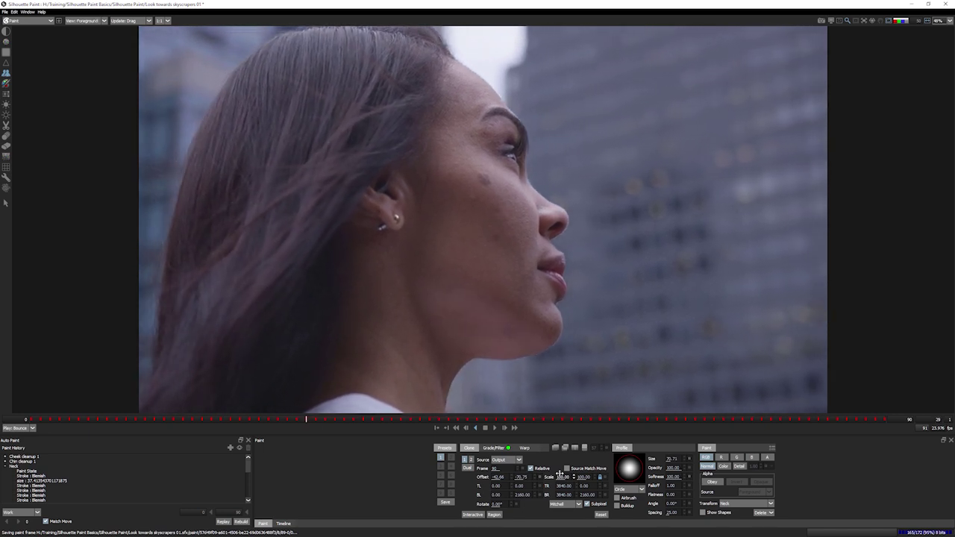
{"action": "key", "text": "2"}
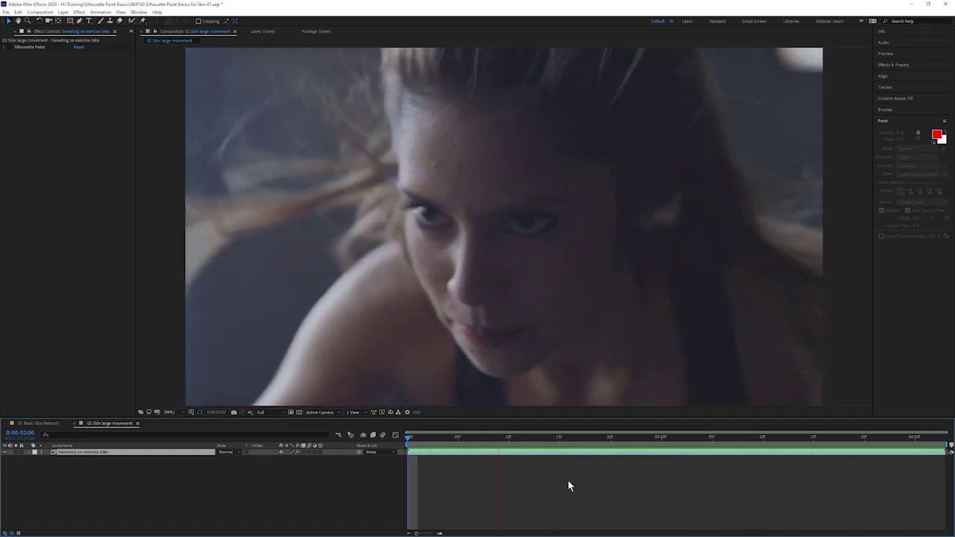
Stop the preview and open the Silhouette Paint interface for the "Sweating on exercise bike" layer
{"action": "key", "text": "space"}
{"action": "left_click", "coordinate": [80, 12]}
{"action": "left_click", "coordinate": [127, 22]}
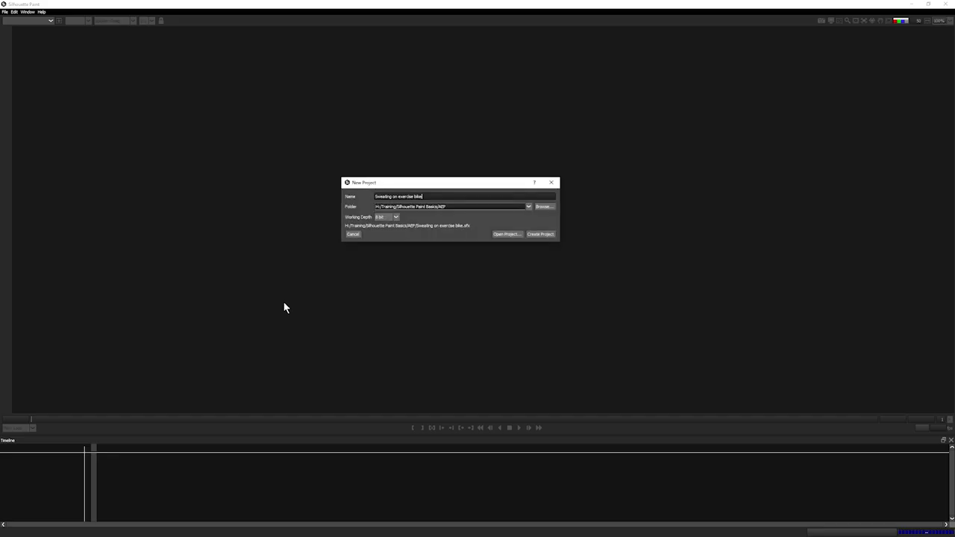
Create a project named "Sweating on exercise bike 01" in the H:/Training/Silhouette Paint Basics/Silhouette Paint folder
{"action": "left_click", "coordinate": [600, 221]}
{"action": "left_click", "coordinate": [584, 241]}
{"action": "left_click", "coordinate": [448, 203]}
{"action": "type", "text": "01"}
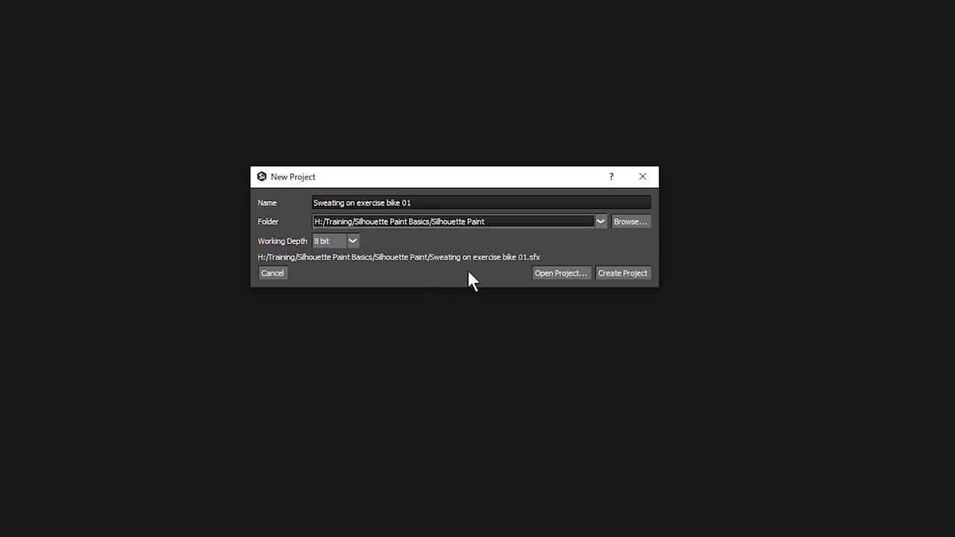
{"action": "left_click", "coordinate": [614, 274]}
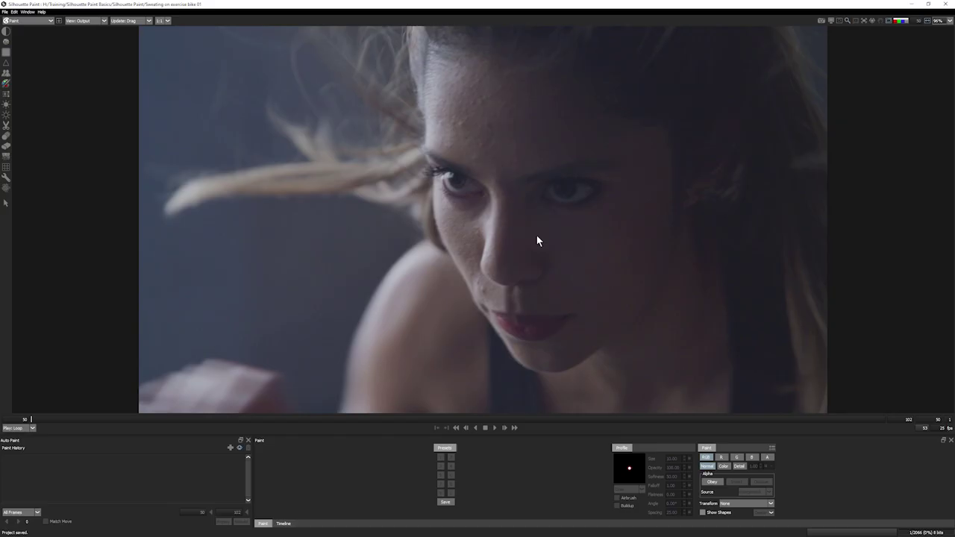
Play back and scrub through the exercise bike shot to examine the head movement and the forehead blemishes
{"action": "left_click", "coordinate": [491, 427]}
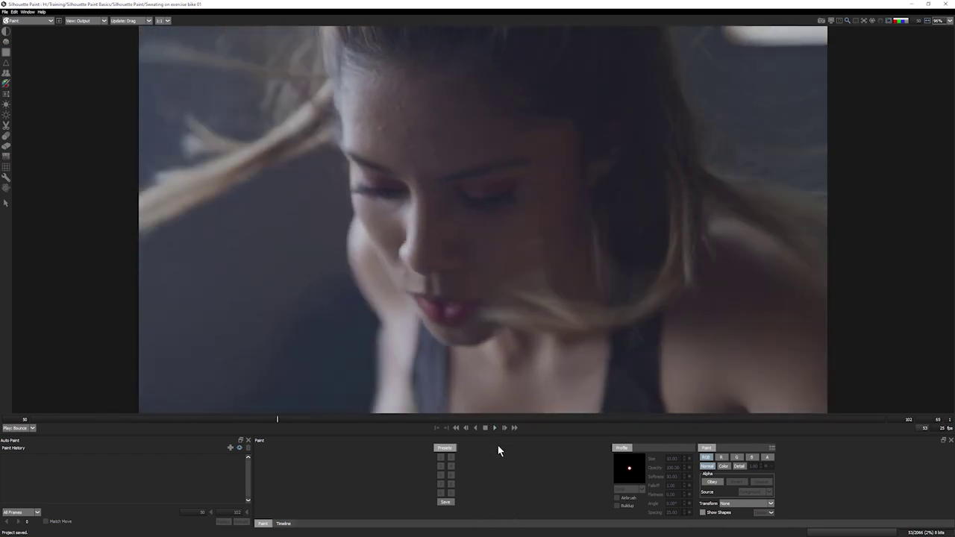
{"action": "left_click_drag", "start_coordinate": [355, 419], "coordinate": [63, 433]}
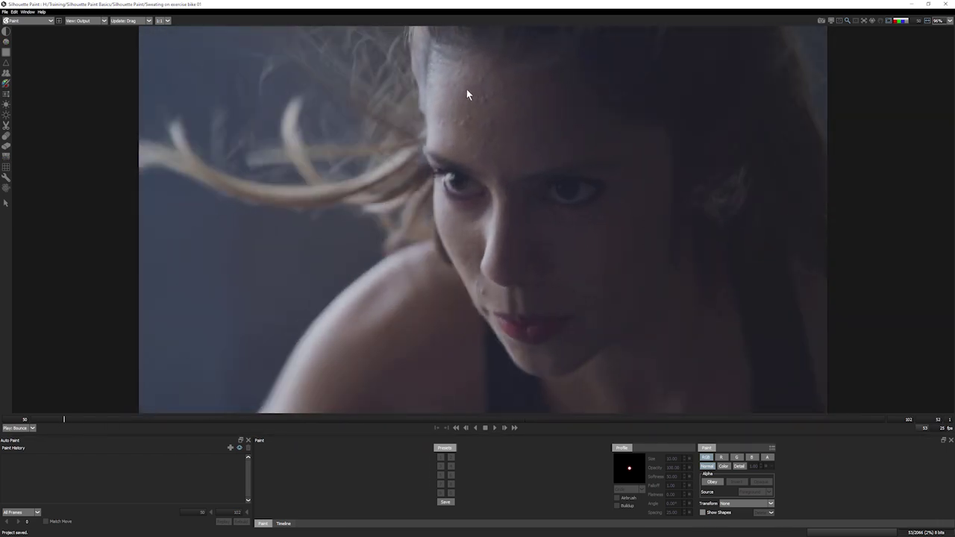
{"action": "left_click_drag", "start_coordinate": [48, 419], "coordinate": [920, 451]}
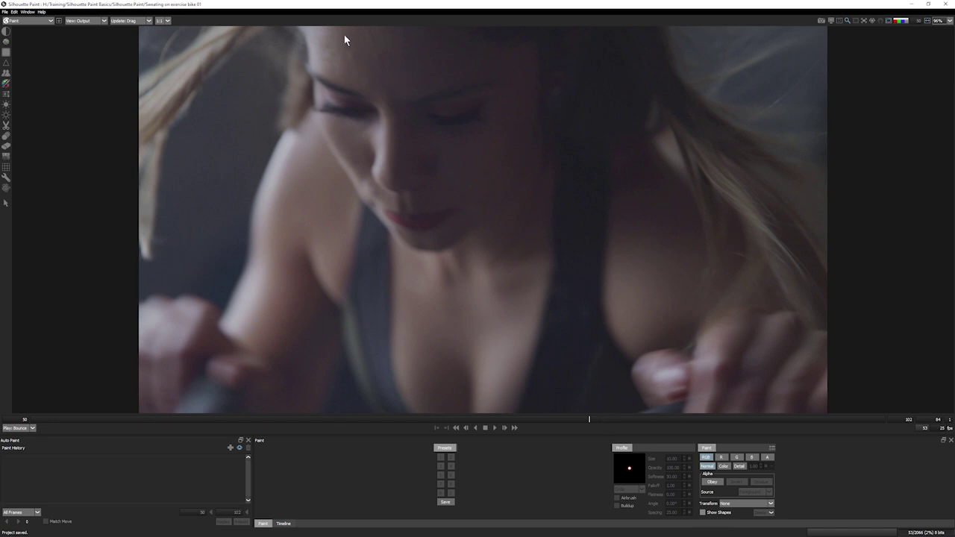
{"action": "left_click_drag", "start_coordinate": [584, 420], "coordinate": [196, 429]}
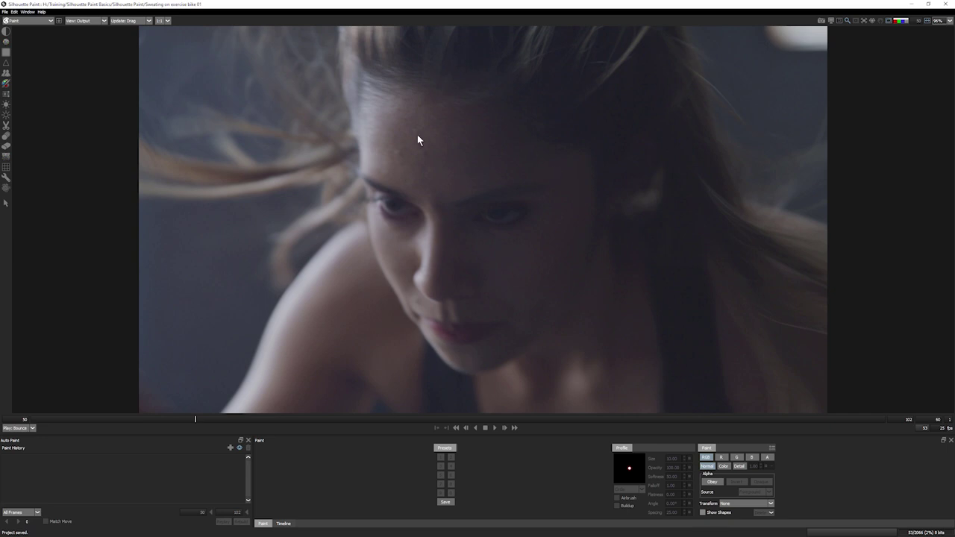
{"action": "left_click_drag", "start_coordinate": [71, 420], "coordinate": [52, 426]}
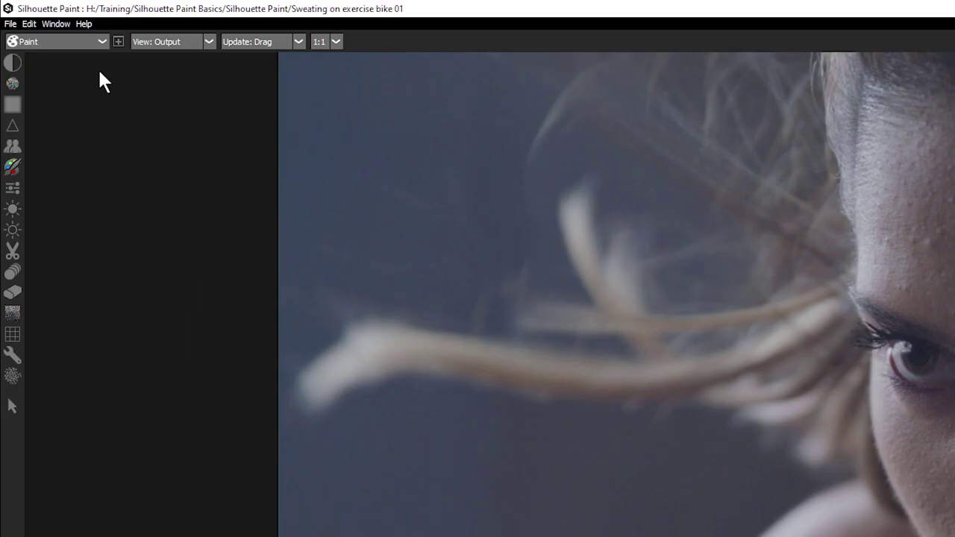
Switch to the Roto node and add a layer named "Forehead track"
{"action": "left_click", "coordinate": [85, 42]}
{"action": "left_click", "coordinate": [70, 72]}
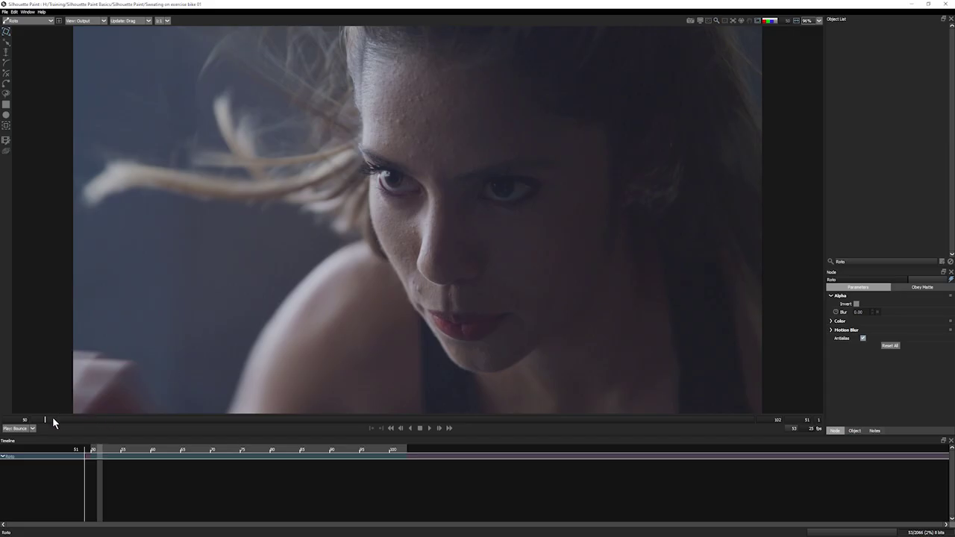
{"action": "left_click_drag", "start_coordinate": [48, 418], "coordinate": [762, 427]}
{"action": "left_click_drag", "start_coordinate": [654, 434], "coordinate": [9, 431]}
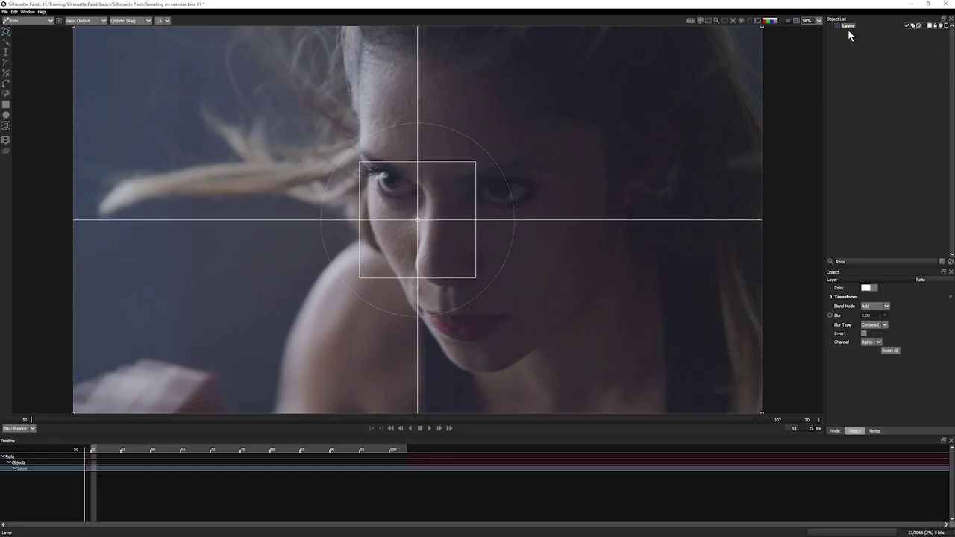
{"action": "left_click", "coordinate": [849, 31]}
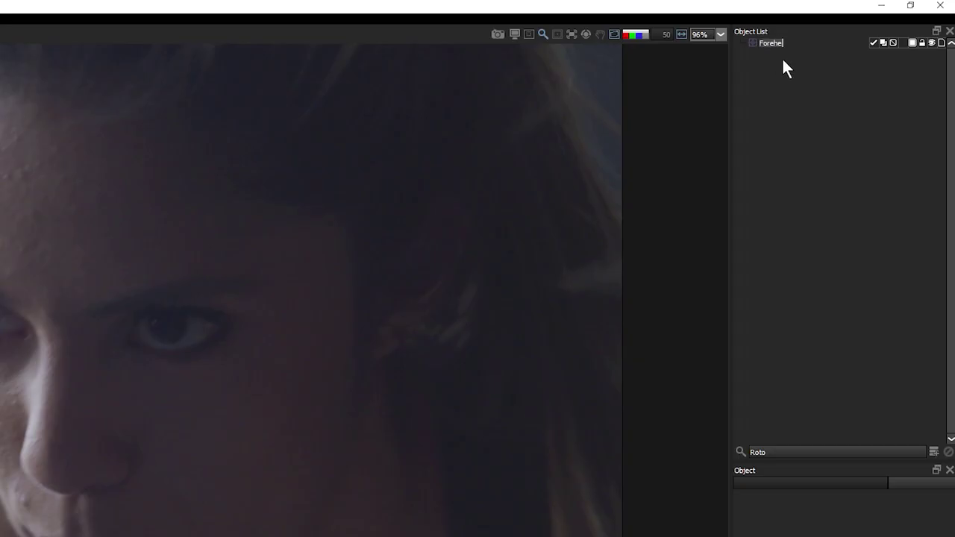
{"action": "type", "text": "ack"}
{"action": "key", "text": "Return"}
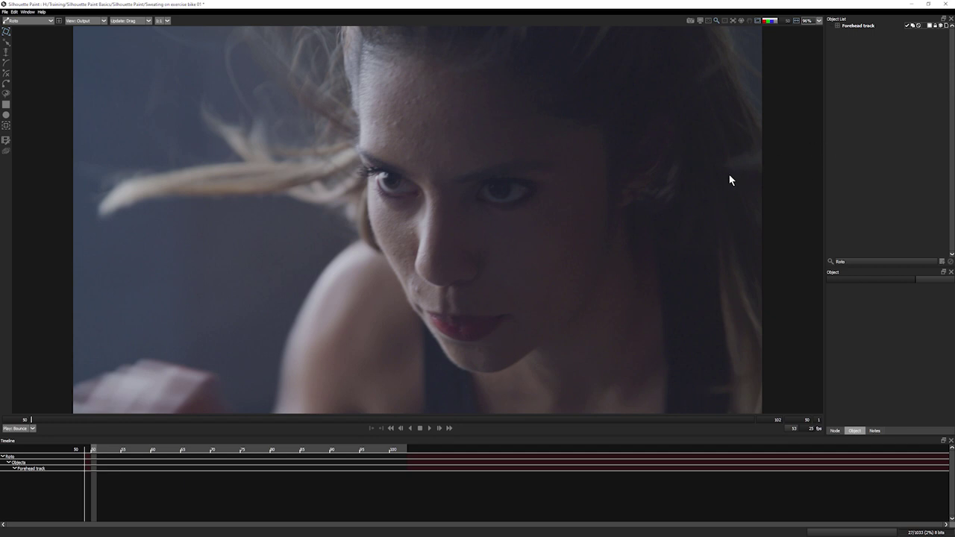
Draw a circle shape around the forehead in the "Forehead track" layer and reshape its points to fit between hairline and eyebrows
{"action": "mouse_move", "coordinate": [88, 422]}
{"action": "left_mouse_down"}
{"action": "mouse_move", "coordinate": [776, 421]}
{"action": "mouse_move", "coordinate": [465, 411]}
{"action": "mouse_move", "coordinate": [9, 432]}
{"action": "left_mouse_up"}
{"action": "left_click_drag", "start_coordinate": [563, 182], "coordinate": [566, 183]}
{"action": "left_click_drag", "start_coordinate": [354, 115], "coordinate": [350, 127]}
{"action": "left_click_drag", "start_coordinate": [351, 90], "coordinate": [352, 29]}
{"action": "left_click", "coordinate": [461, 181]}
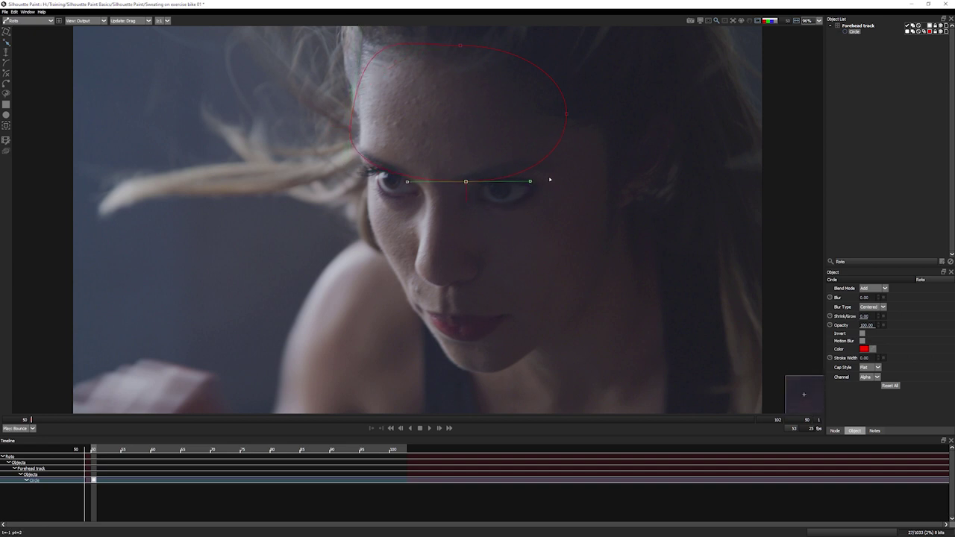
{"action": "left_click", "coordinate": [566, 113]}
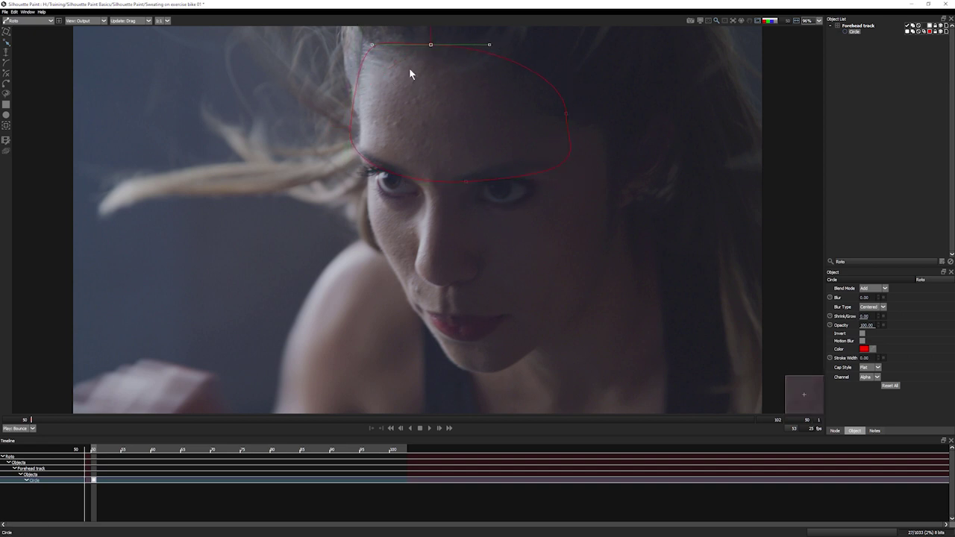
At frame 51, prepare the forehead shape for Mocha tracking with Perspective enabled and higher pre-processing Contrast and Gamma
{"action": "left_click", "coordinate": [42, 420]}
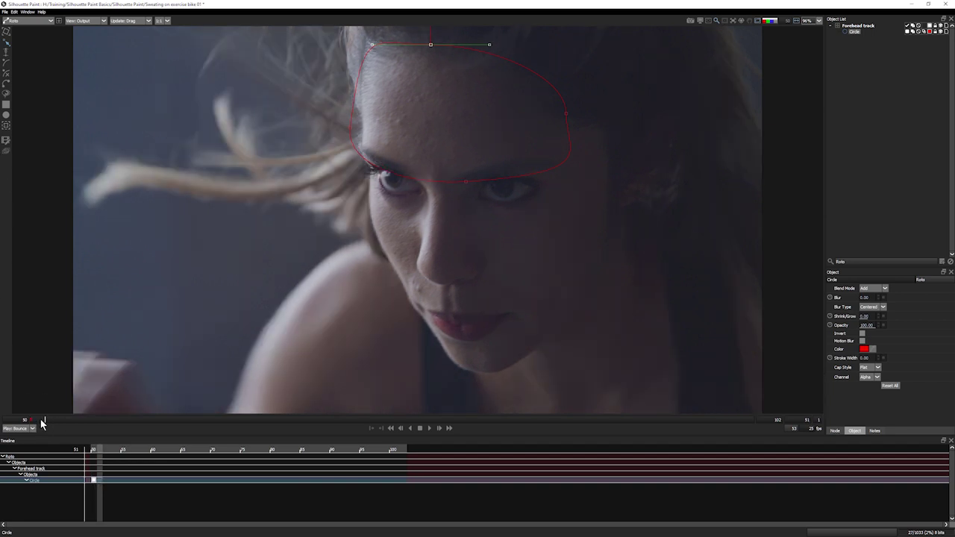
{"action": "left_click", "coordinate": [349, 127]}
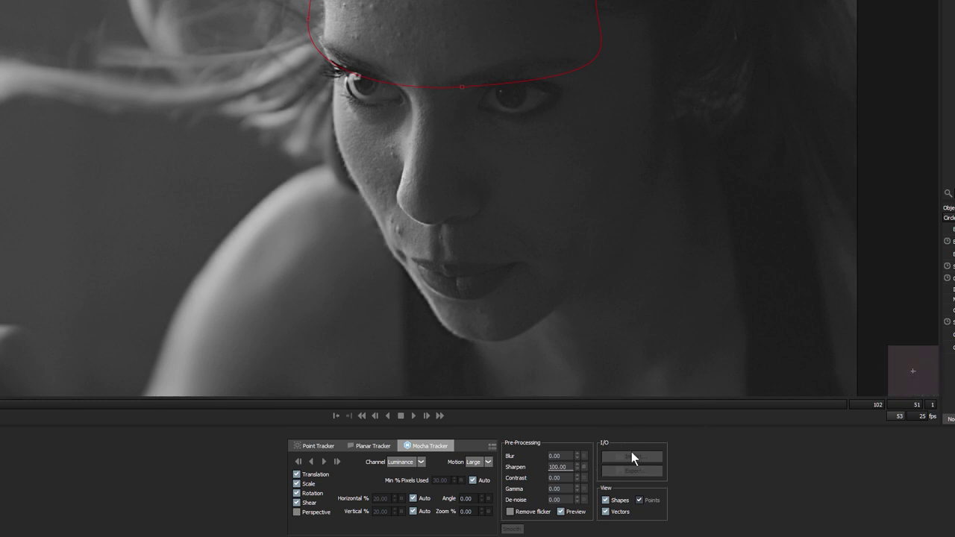
{"action": "left_click", "coordinate": [558, 488]}
{"action": "left_click", "coordinate": [763, 505]}
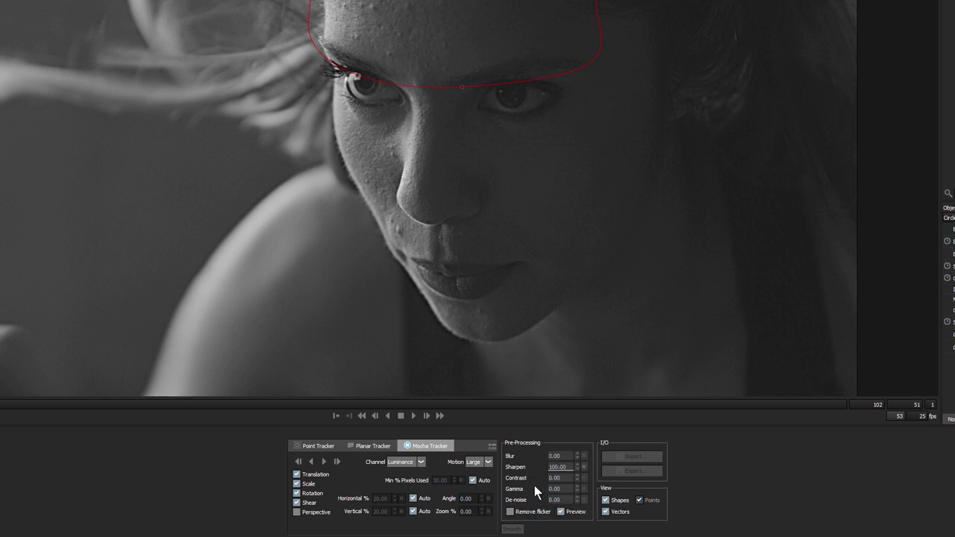
{"action": "mouse_move", "coordinate": [562, 488]}
{"action": "left_mouse_down"}
{"action": "mouse_move", "coordinate": [586, 491]}
{"action": "mouse_move", "coordinate": [570, 482]}
{"action": "left_mouse_up"}
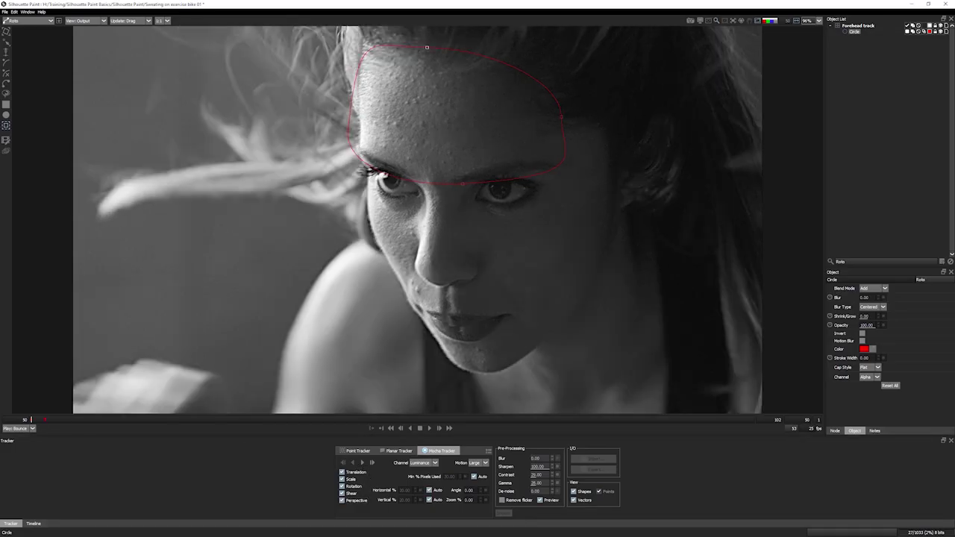
Track the forehead shape forward from frame 51 to the last frame and play the stabilized view to check the track
{"action": "left_click", "coordinate": [43, 422]}
{"action": "left_click", "coordinate": [362, 462]}
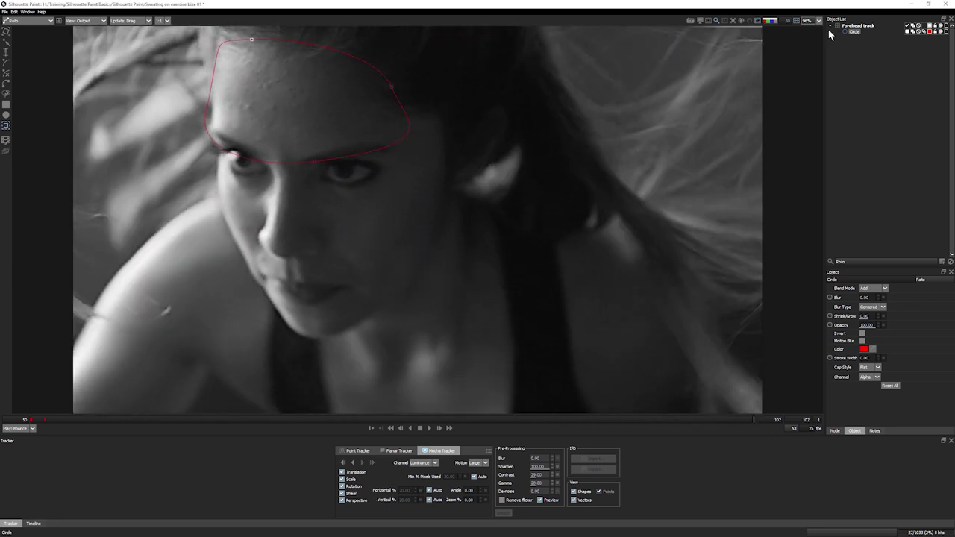
{"action": "left_click", "coordinate": [740, 36]}
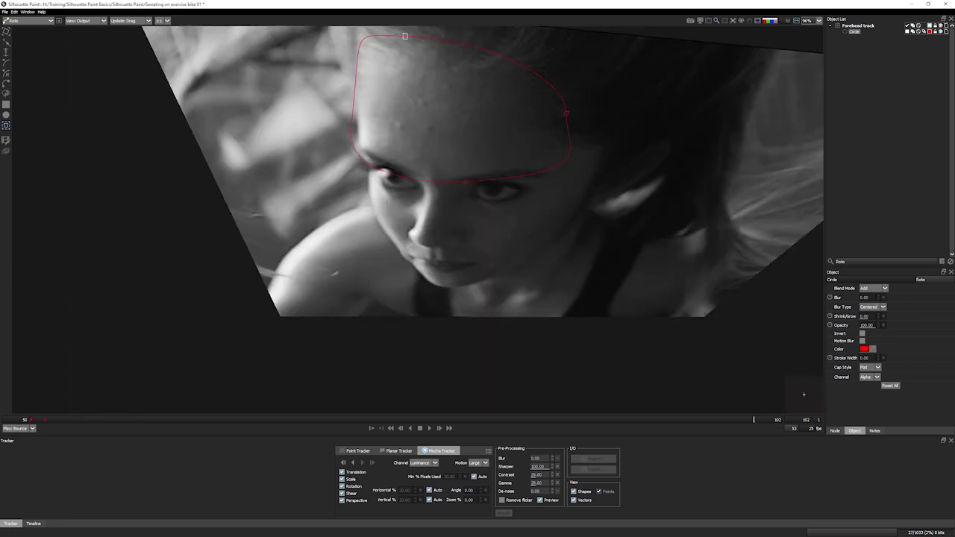
{"action": "left_click", "coordinate": [430, 428]}
Return to the Paint node and move to frame 51
{"action": "left_click", "coordinate": [21, 29]}
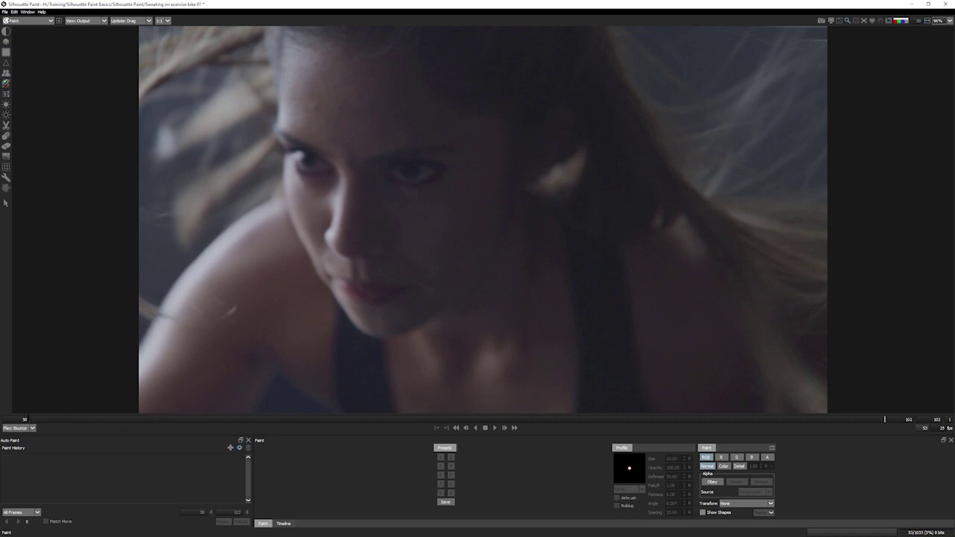
{"action": "left_click", "coordinate": [32, 420]}
{"action": "key", "text": "Right"}
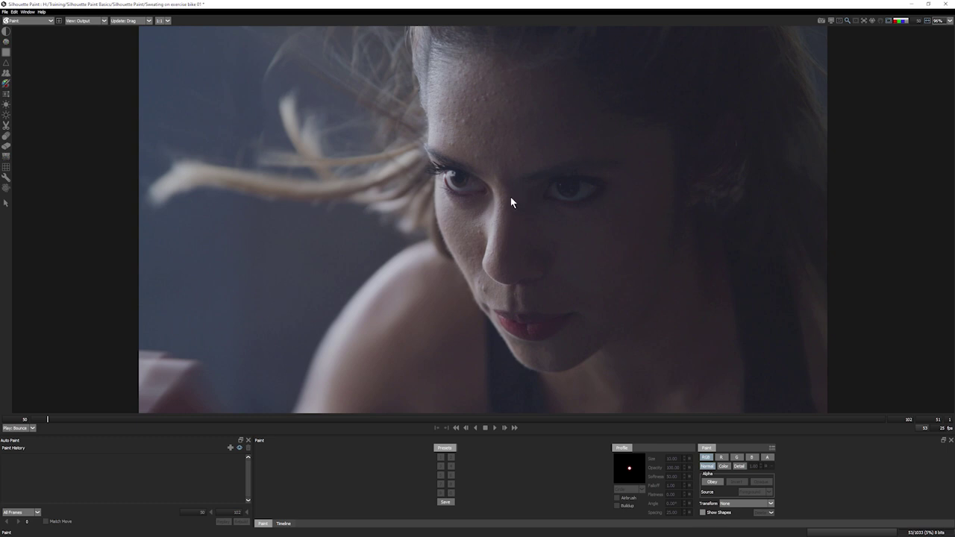
At frame 51, remove several small bumps across the forehead using the Blemish brush
{"action": "scroll", "coordinate": [510, 197], "scroll_direction": "up", "scroll_amount": 1}
{"action": "left_click_drag", "start_coordinate": [480, 264], "coordinate": [283, 426]}
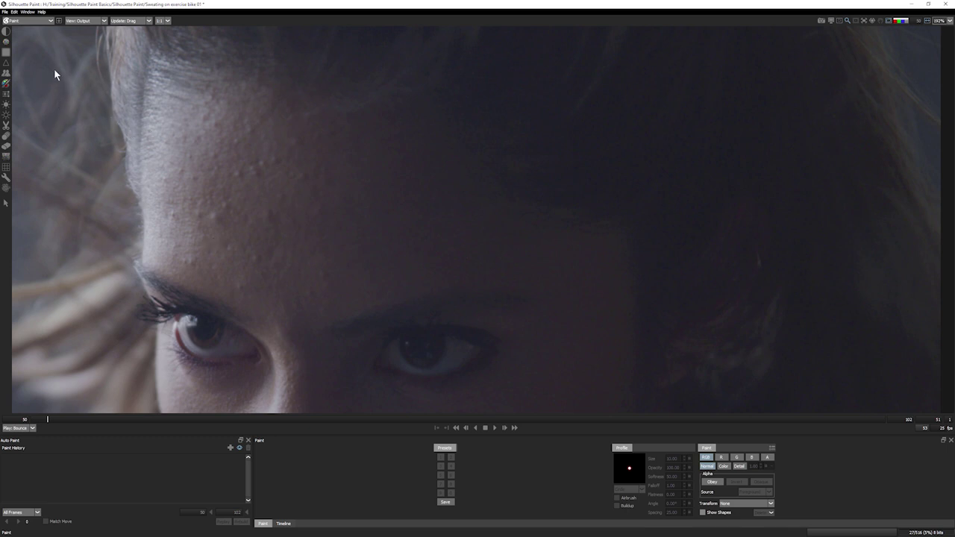
{"action": "left_click", "coordinate": [6, 43]}
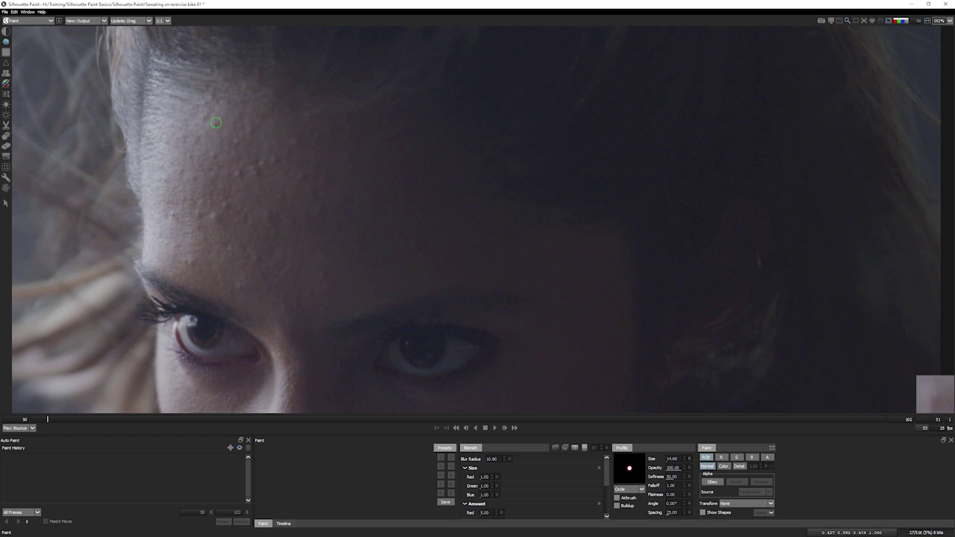
{"action": "left_click", "coordinate": [216, 122]}
{"action": "left_click", "coordinate": [212, 183]}
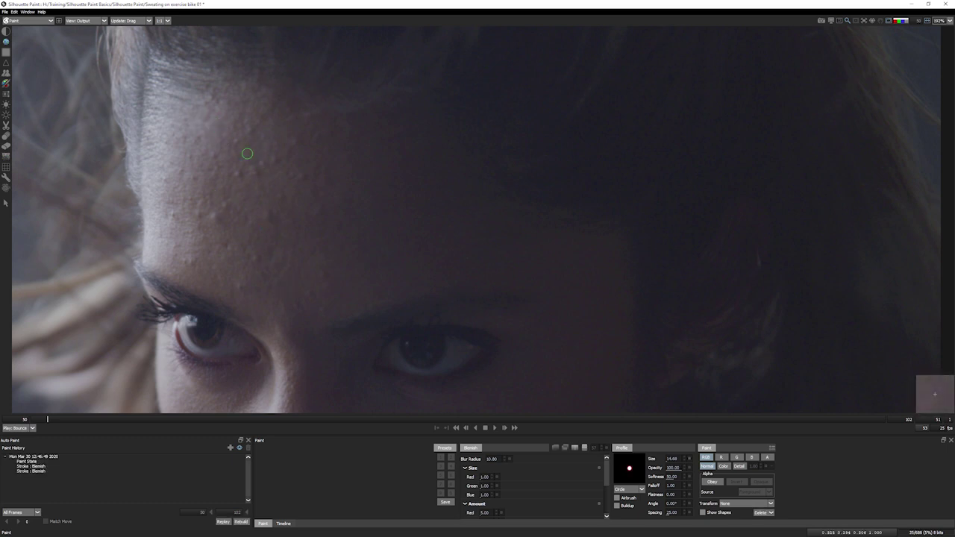
{"action": "left_click", "coordinate": [215, 154]}
{"action": "left_click", "coordinate": [196, 184]}
{"action": "left_click", "coordinate": [218, 256]}
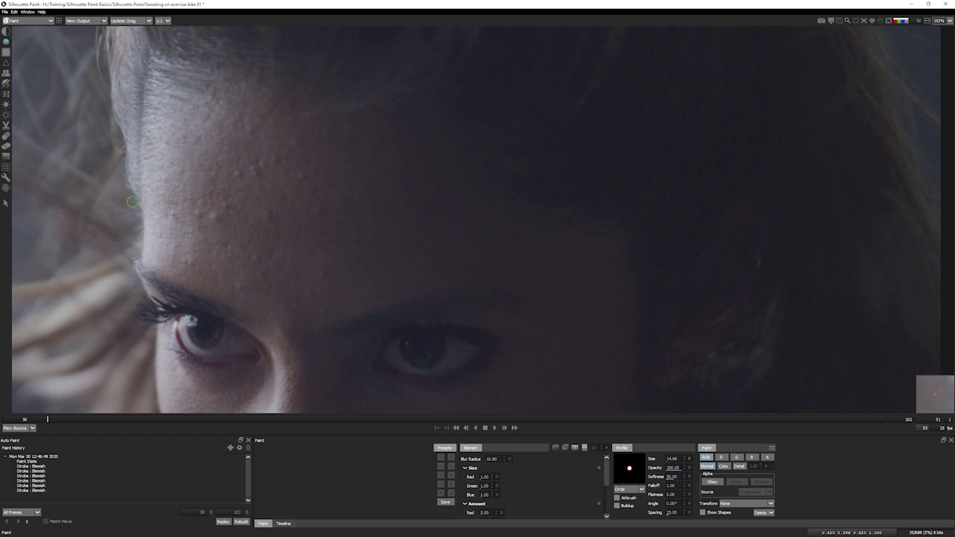
Clone clean skin over the remaining forehead bumps in Detail mode, resampling a nearby source and adjusting the brush size
{"action": "left_click", "coordinate": [6, 74]}
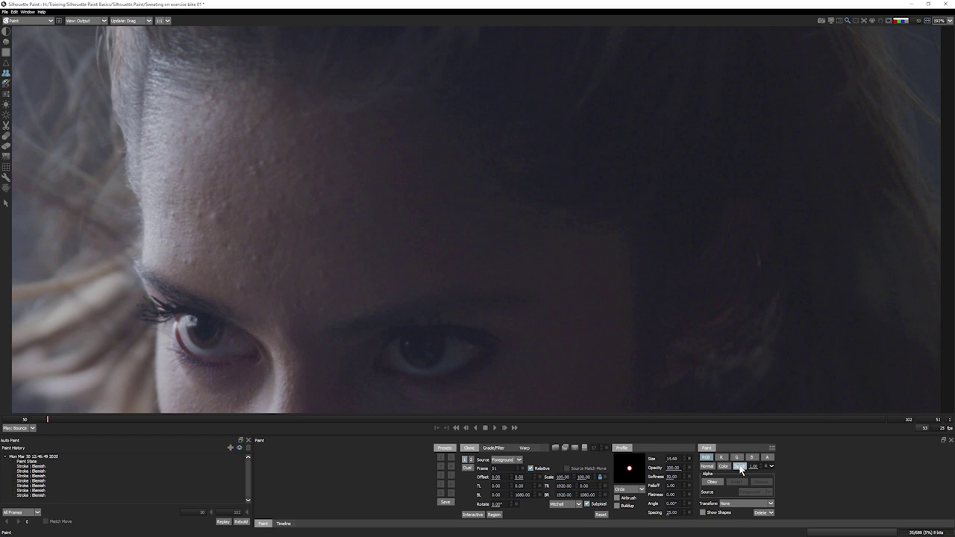
{"action": "left_click", "coordinate": [214, 218]}
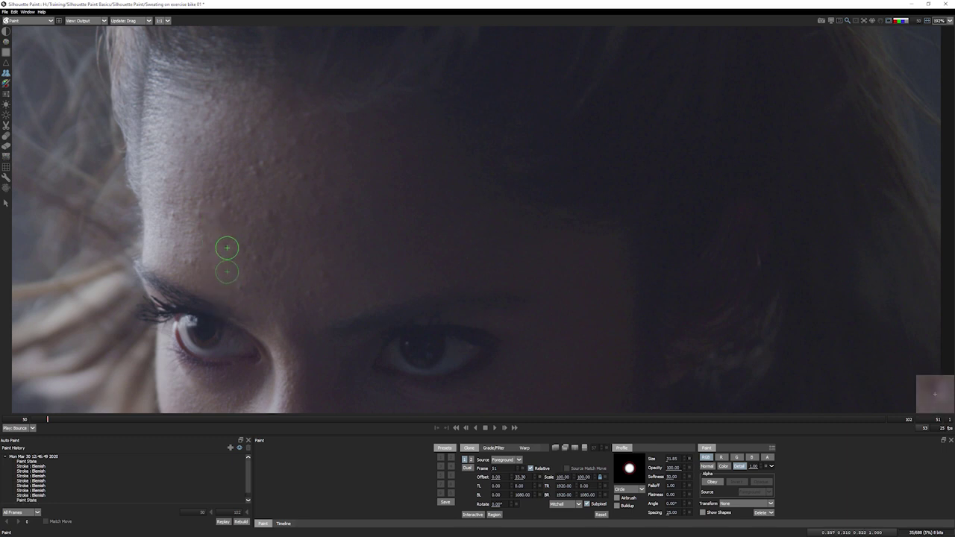
{"action": "left_click_drag", "start_coordinate": [271, 188], "coordinate": [260, 188]}
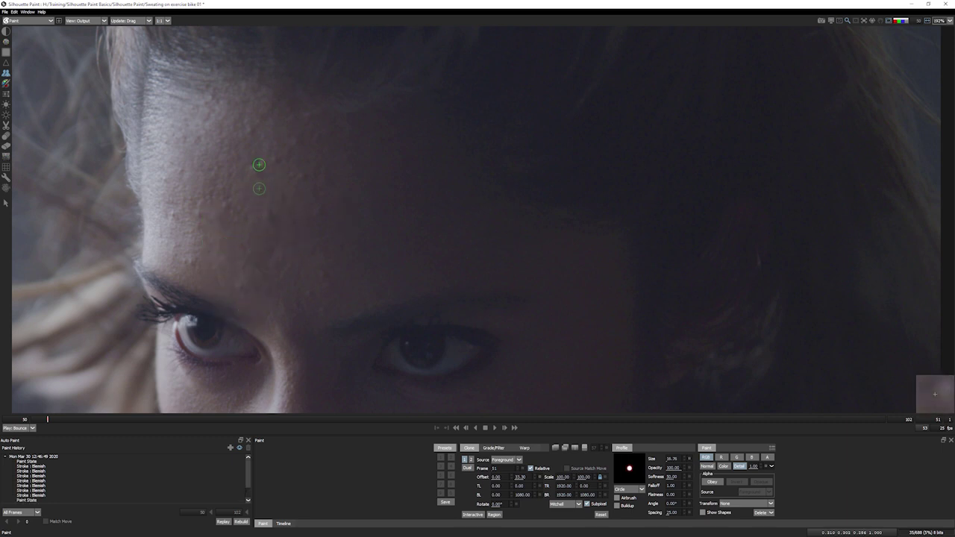
{"action": "left_click_drag", "start_coordinate": [270, 223], "coordinate": [274, 225]}
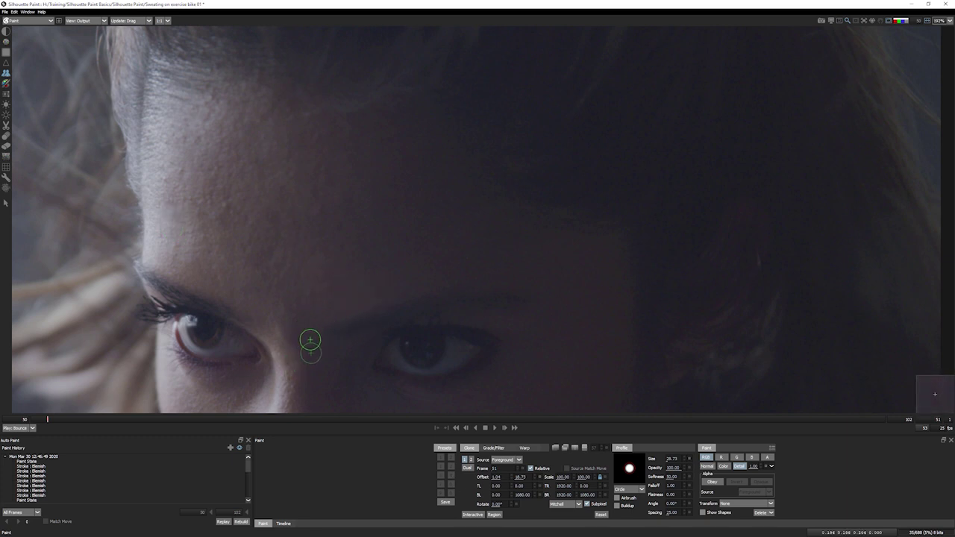
{"action": "left_click_drag", "start_coordinate": [296, 327], "coordinate": [295, 305]}
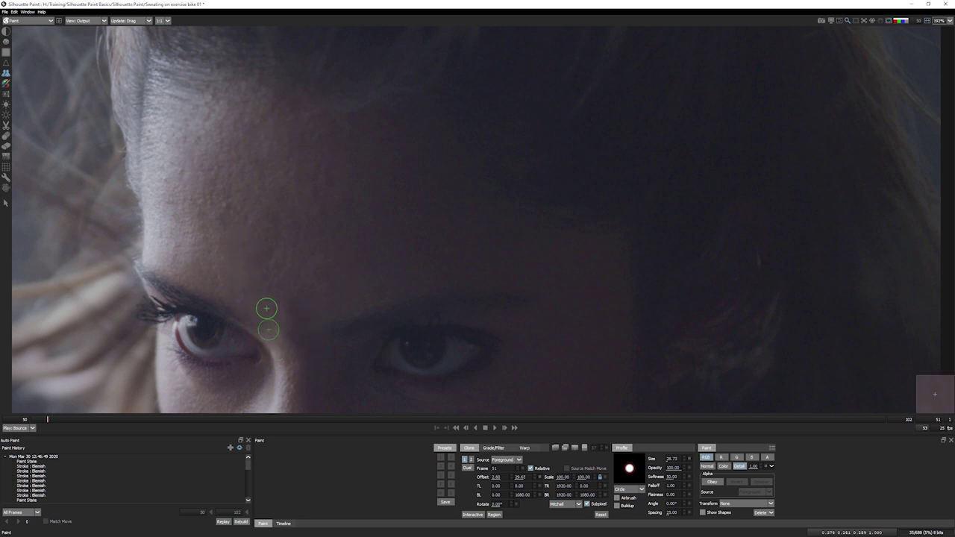
{"action": "left_click_drag", "start_coordinate": [267, 282], "coordinate": [267, 274]}
{"action": "left_click_drag", "start_coordinate": [324, 287], "coordinate": [324, 267]}
{"action": "left_click_drag", "start_coordinate": [224, 231], "coordinate": [224, 208]}
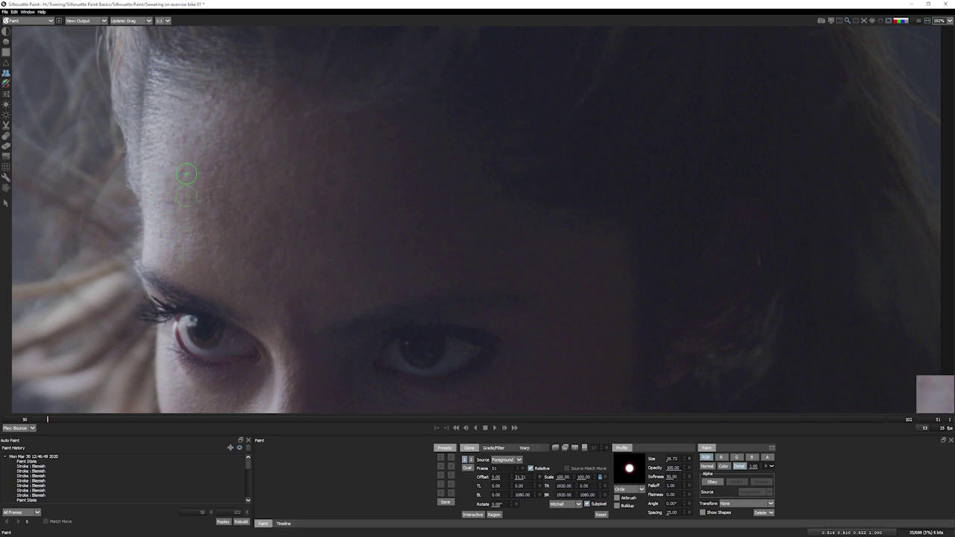
{"action": "left_click_drag", "start_coordinate": [193, 264], "coordinate": [190, 247]}
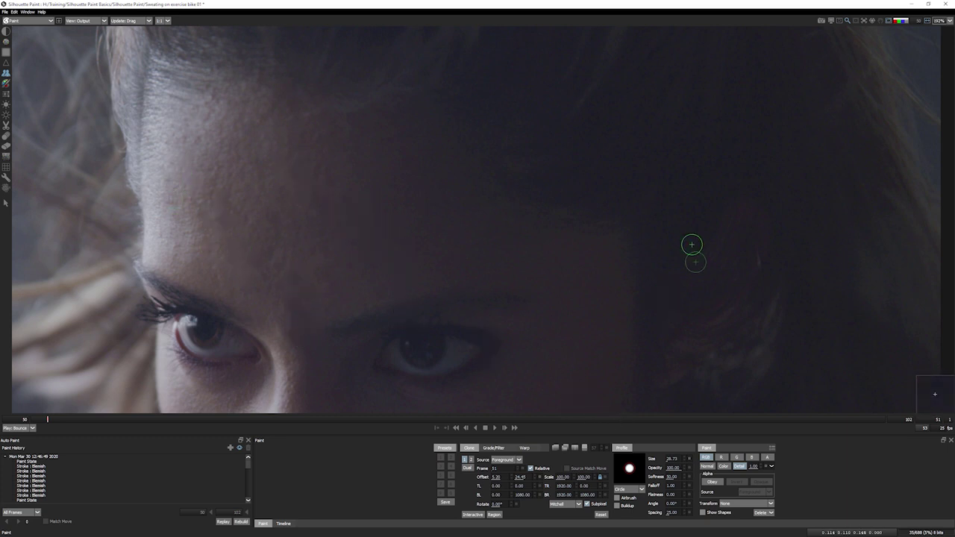
Switch to the Color brush in Color mode, and compare the retouched forehead at frame 51 with unpainted frame 50
{"action": "key", "text": "f"}
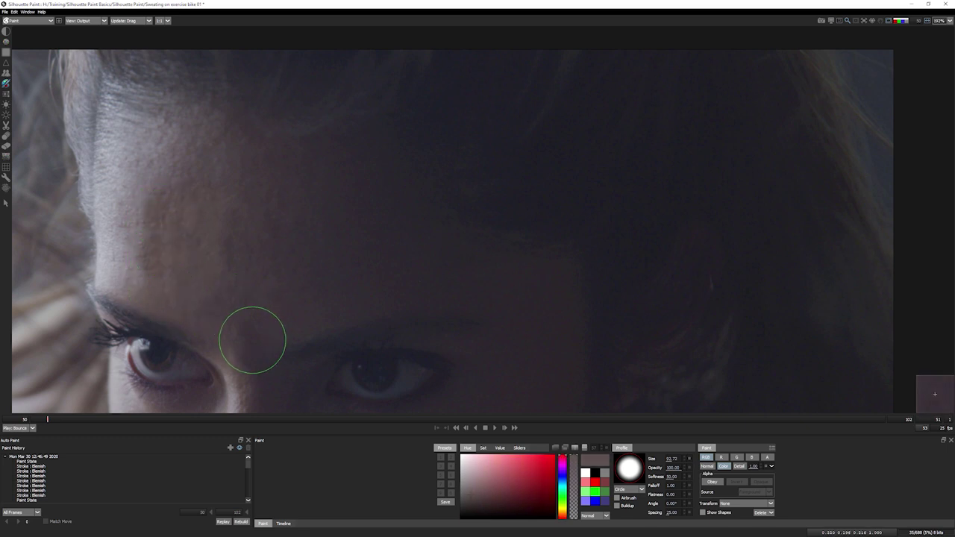
{"action": "mouse_move", "coordinate": [53, 419]}
{"action": "left_mouse_down"}
{"action": "mouse_move", "coordinate": [472, 423]}
{"action": "mouse_move", "coordinate": [32, 421]}
{"action": "left_mouse_up"}
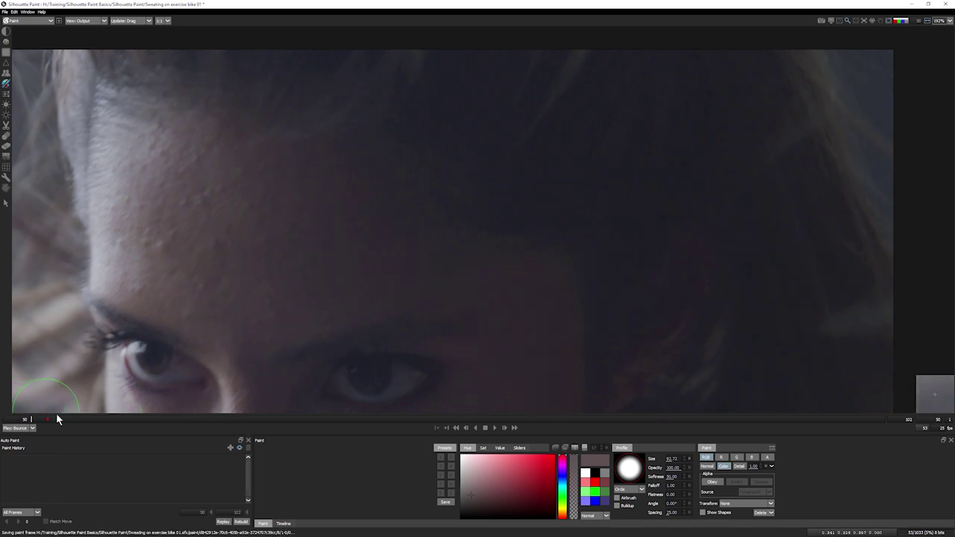
{"action": "key", "text": "x"}
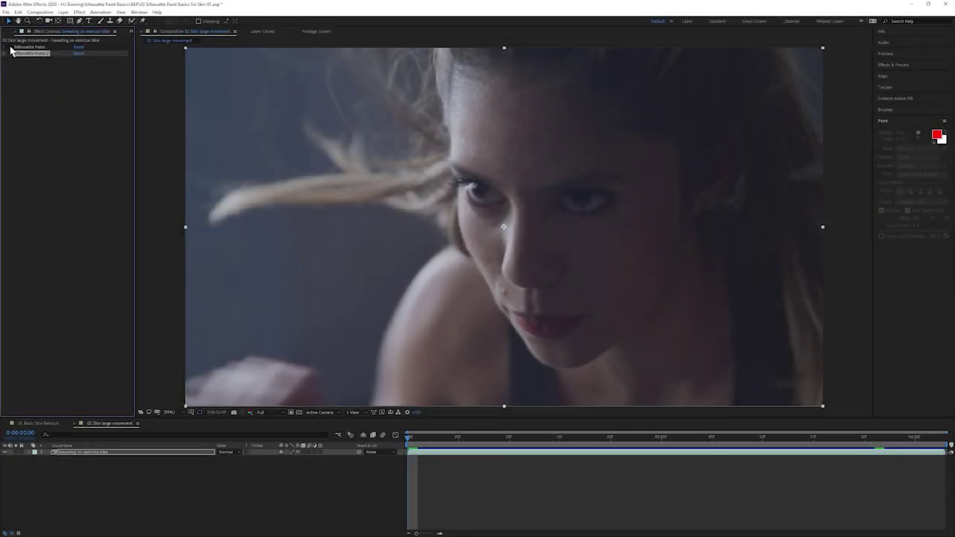
Preview the finished forehead retouch in After Effects and open the first Silhouette Paint effect's interface
{"action": "key", "text": "space"}
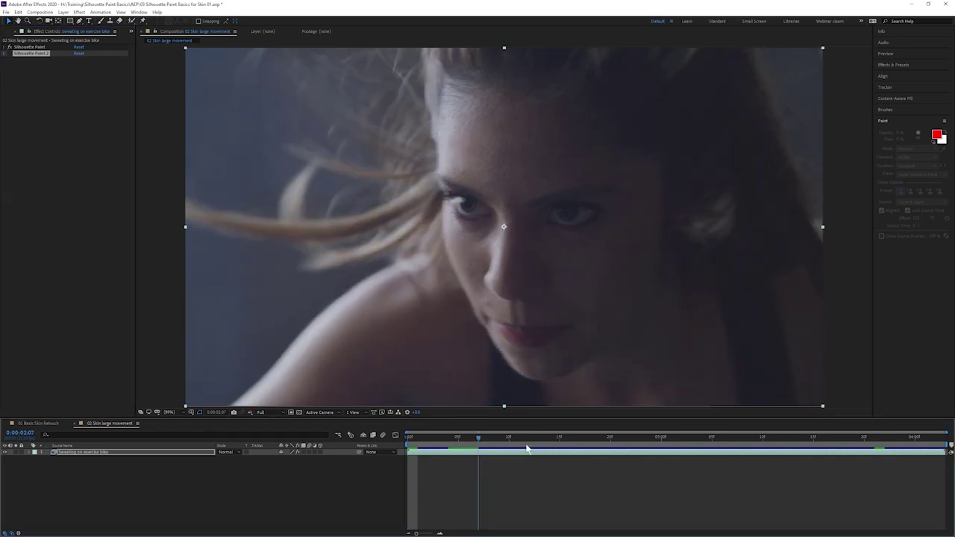
{"action": "key", "text": "space"}
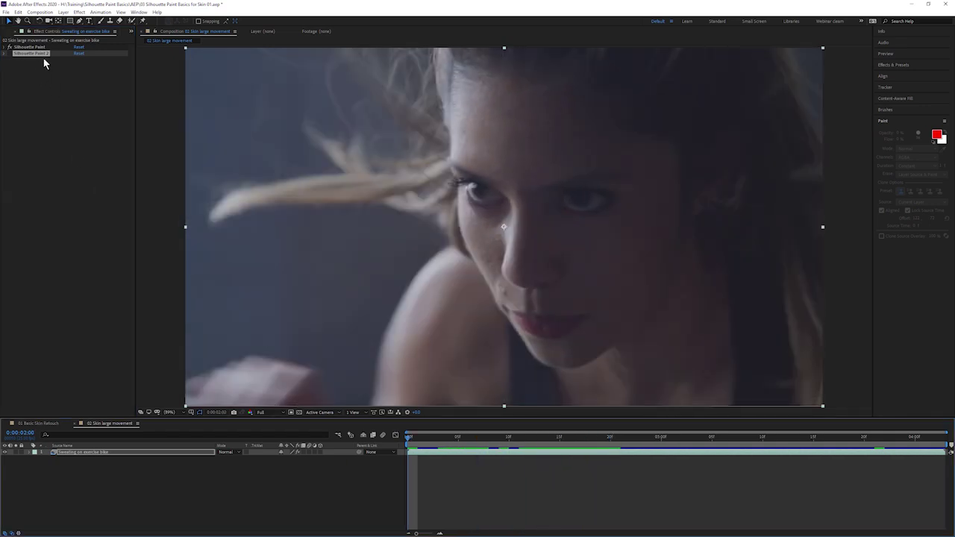
{"action": "left_click", "coordinate": [4, 48]}
{"action": "left_click", "coordinate": [95, 54]}
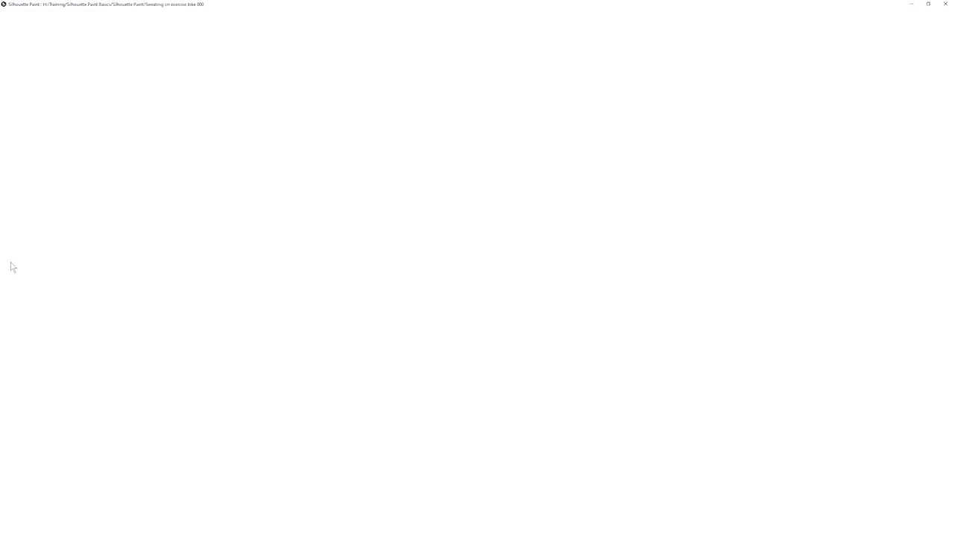
Examine the strokes in the Forehead 1 and Forehead 2 history groups, and play the shot to review the retouch
{"action": "left_click", "coordinate": [32, 490]}
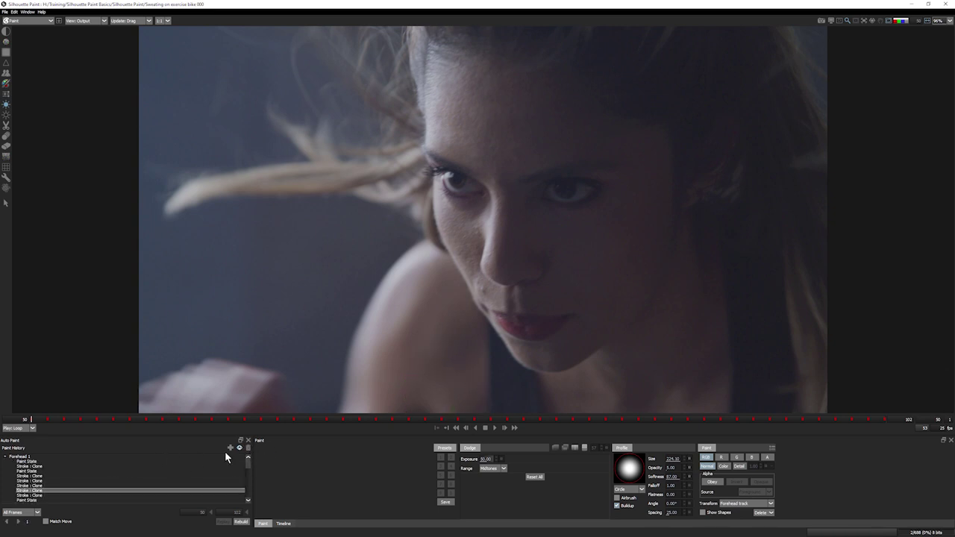
{"action": "left_click", "coordinate": [20, 456]}
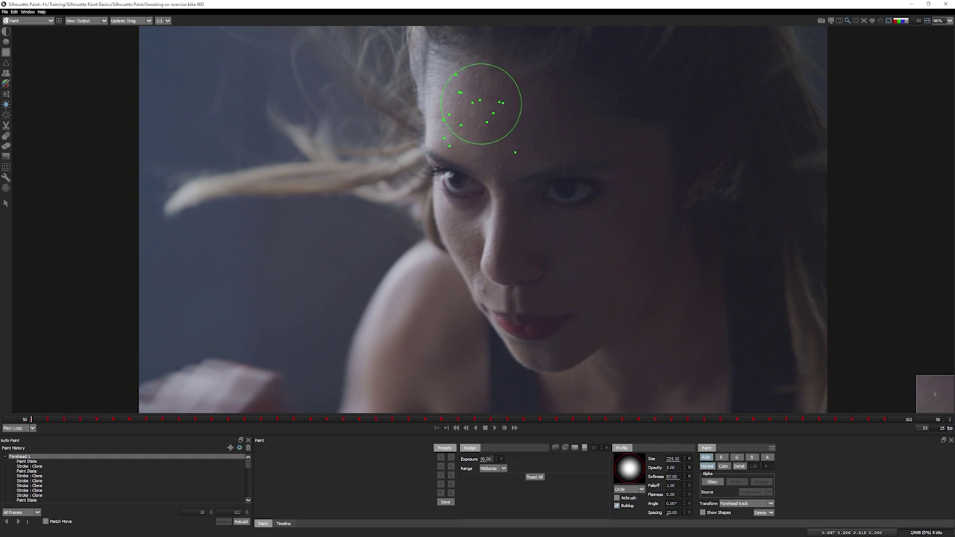
{"action": "left_click_drag", "start_coordinate": [249, 467], "coordinate": [251, 496]}
{"action": "left_click", "coordinate": [8, 503]}
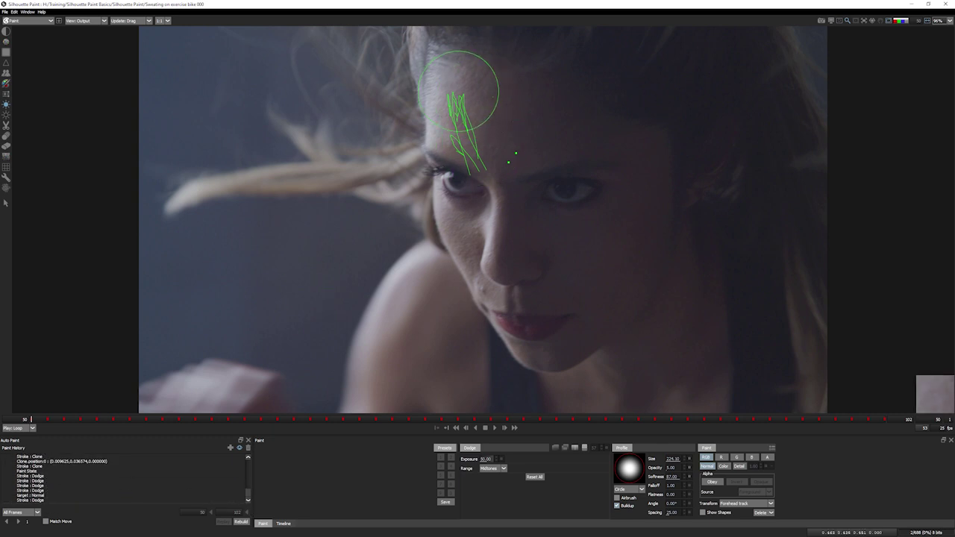
{"action": "mouse_move", "coordinate": [69, 422]}
{"action": "left_mouse_down"}
{"action": "mouse_move", "coordinate": [341, 432]}
{"action": "mouse_move", "coordinate": [303, 433]}
{"action": "left_mouse_up"}
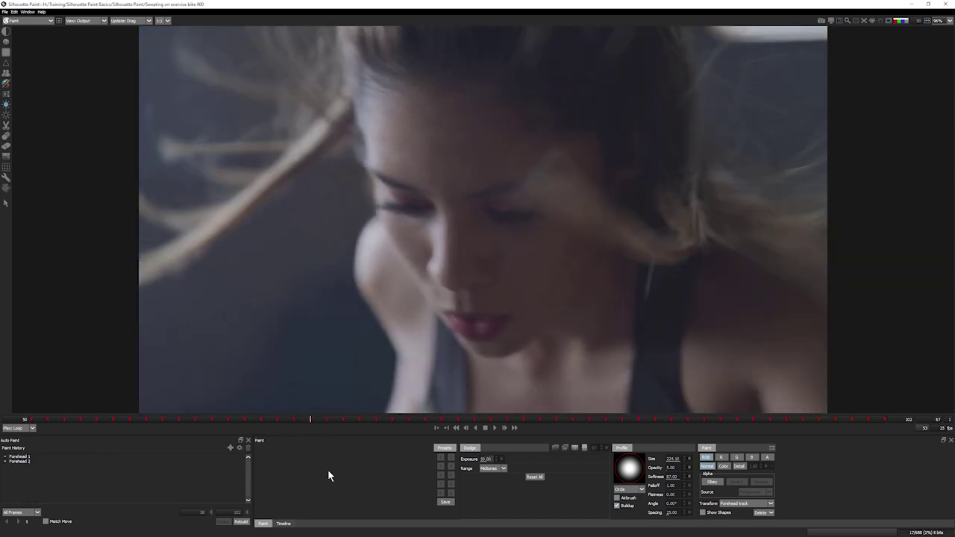
{"action": "left_click", "coordinate": [494, 427]}
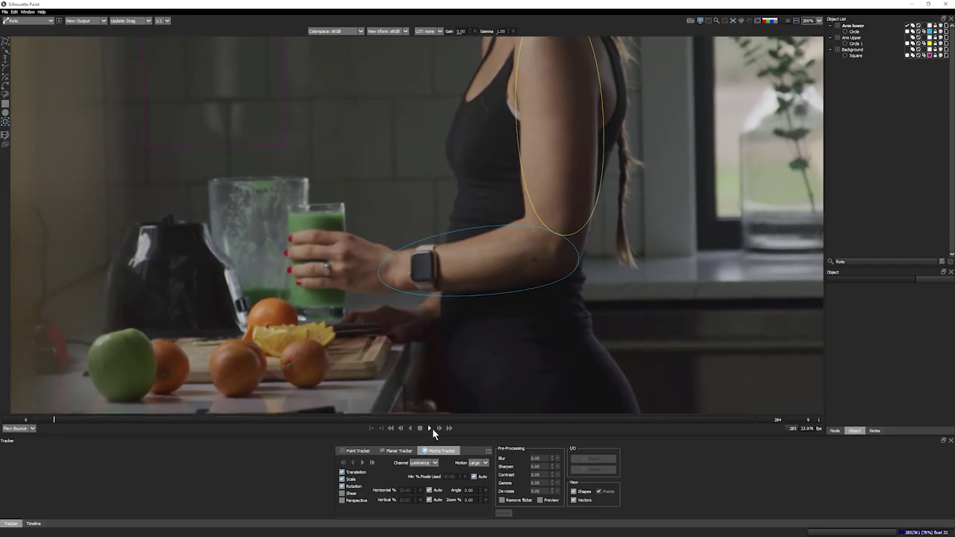
Play the kitchen shot stabilized on the lower arm to check its Mocha track
{"action": "left_click", "coordinate": [430, 429]}
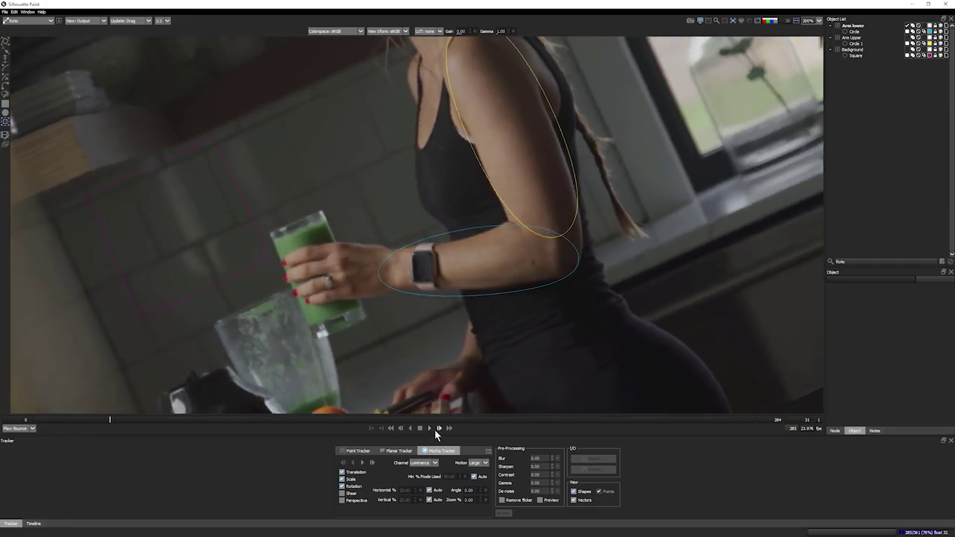